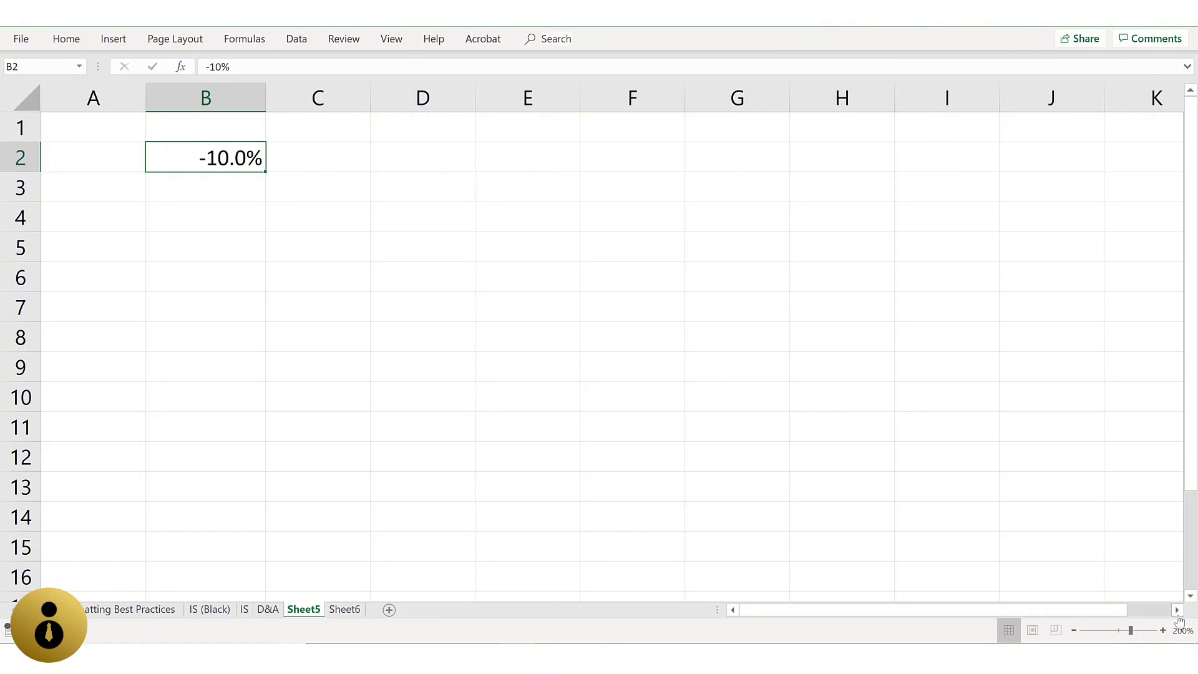
- Open the number format settings for cell B2 and browse the categories from Percentage down to Custom
key("ctrl+1")
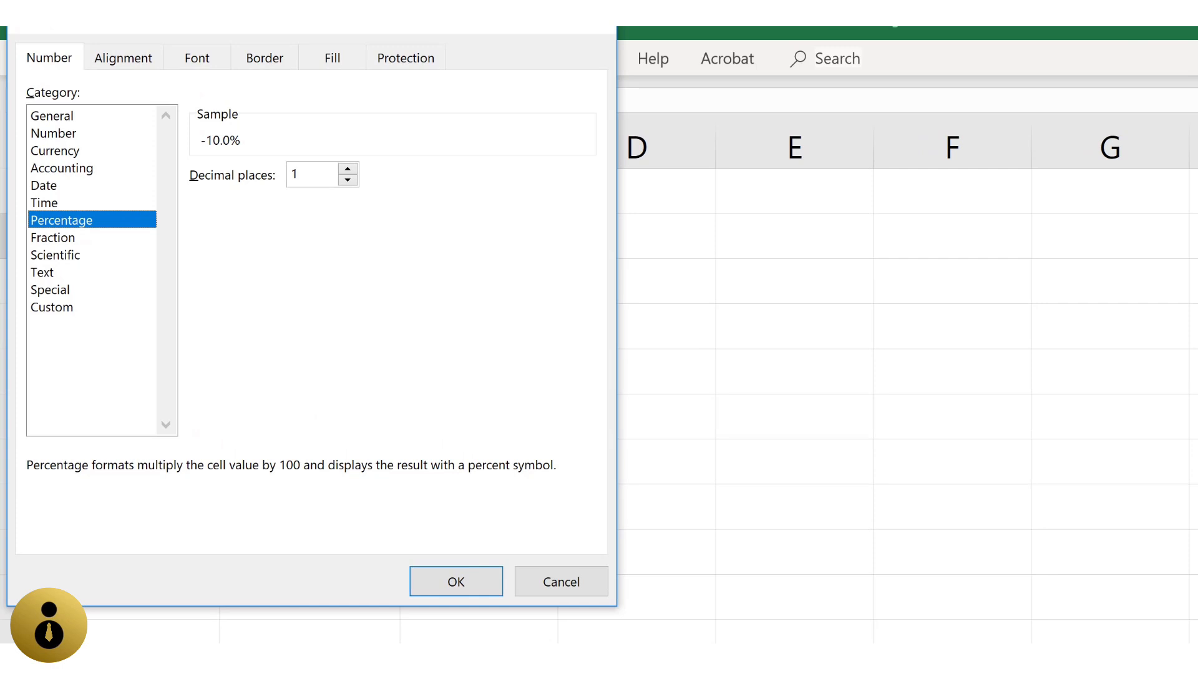
key("Down")
key("Up")
key("Down")
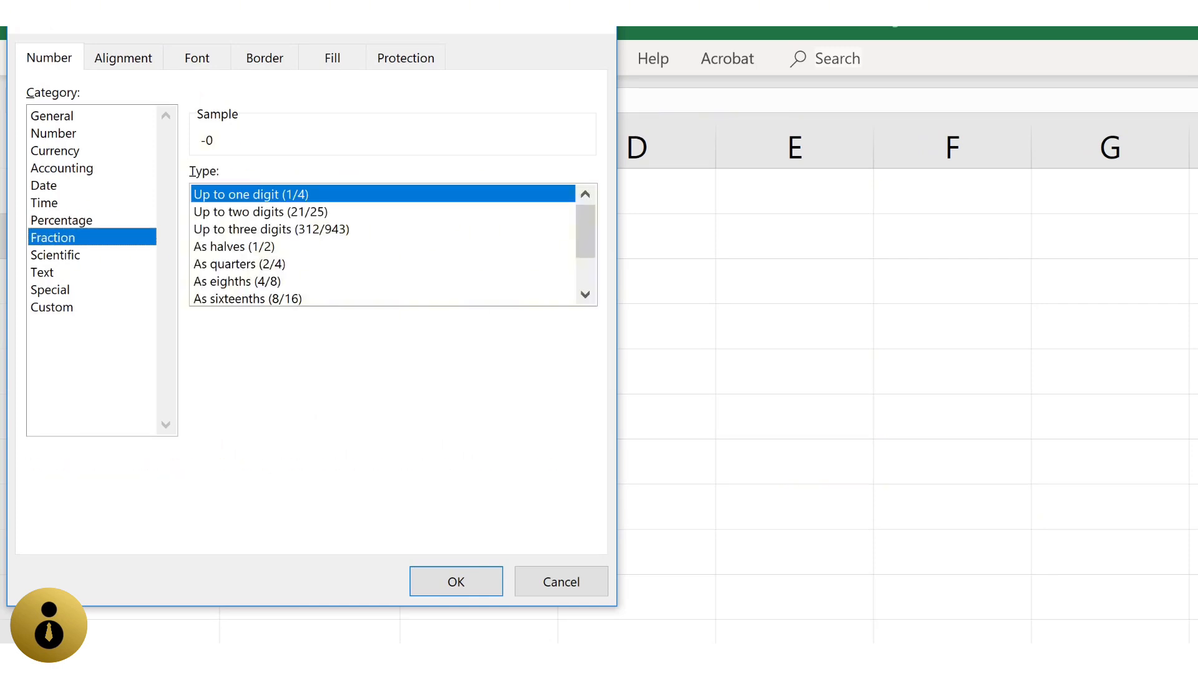
key("Down")
key("Down")
key("Down")
key("Down")
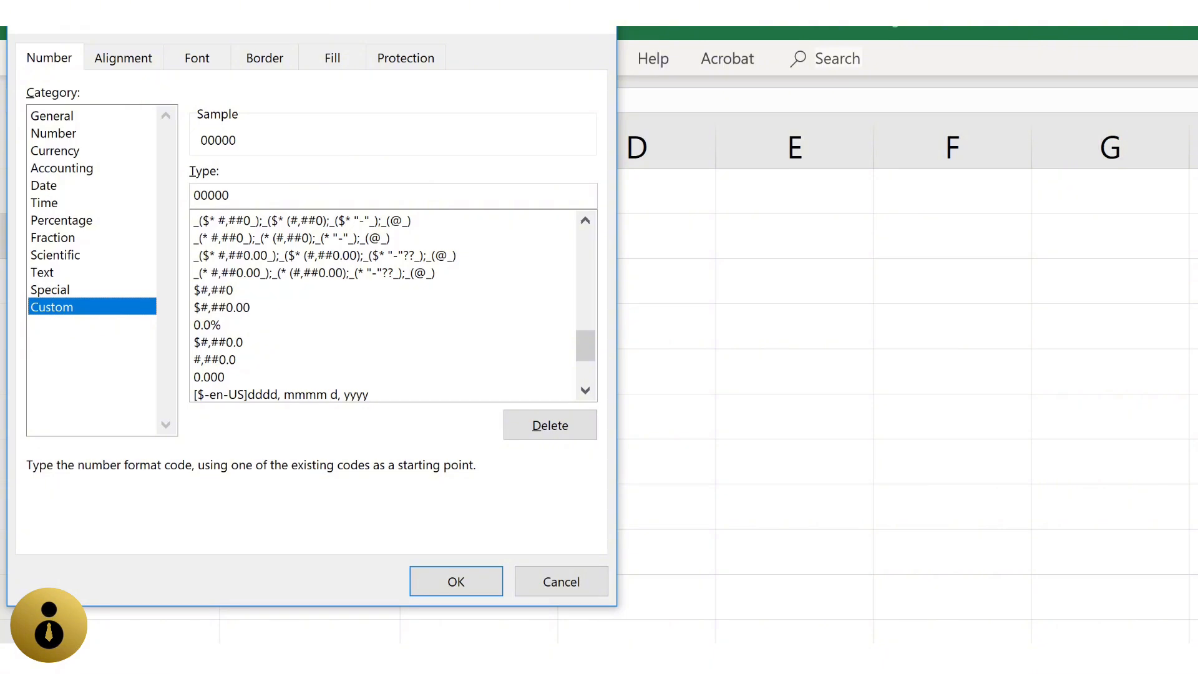
- Review the other number format categories, examining the Currency options for displaying negative numbers
key("Up")
key("Up")
key("Up")
key("Up")
key("Up")
key("Up")
key("Up")
key("Up")
key("Up")
key("Up")
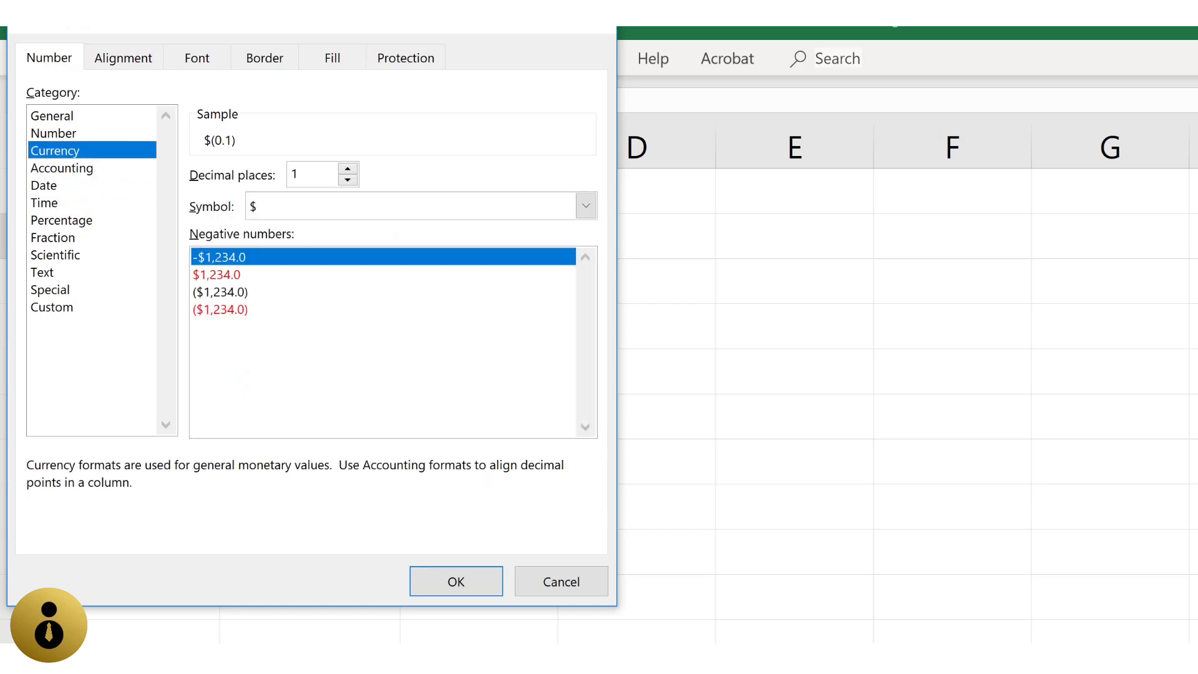
key("Down")
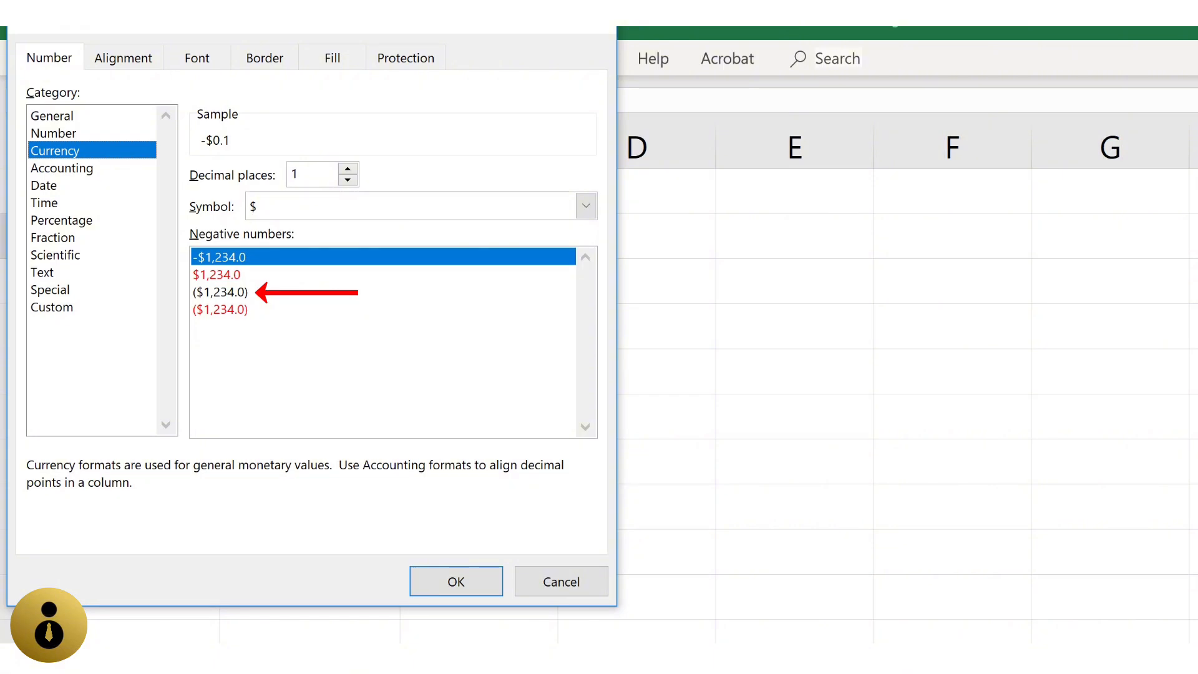
key("Down")
key("Down")
key("Down")
key("Down")
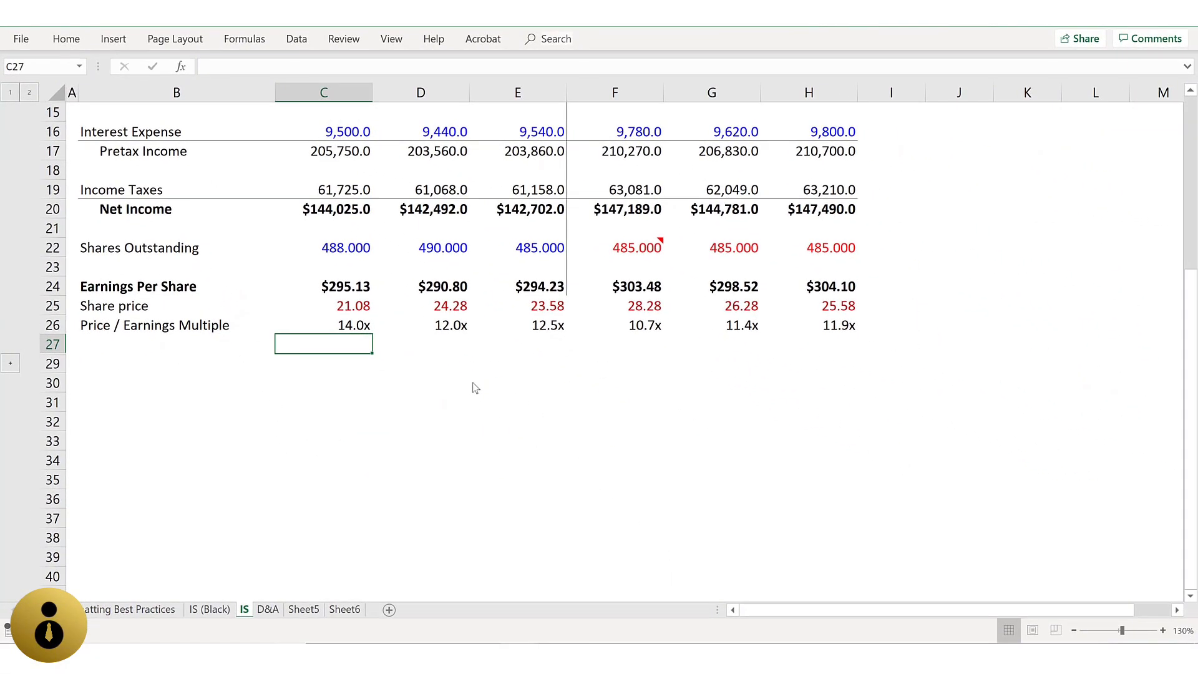
- Enter 14.0x directly in cell C27, below the first Price / Earnings Multiple
key("Up")
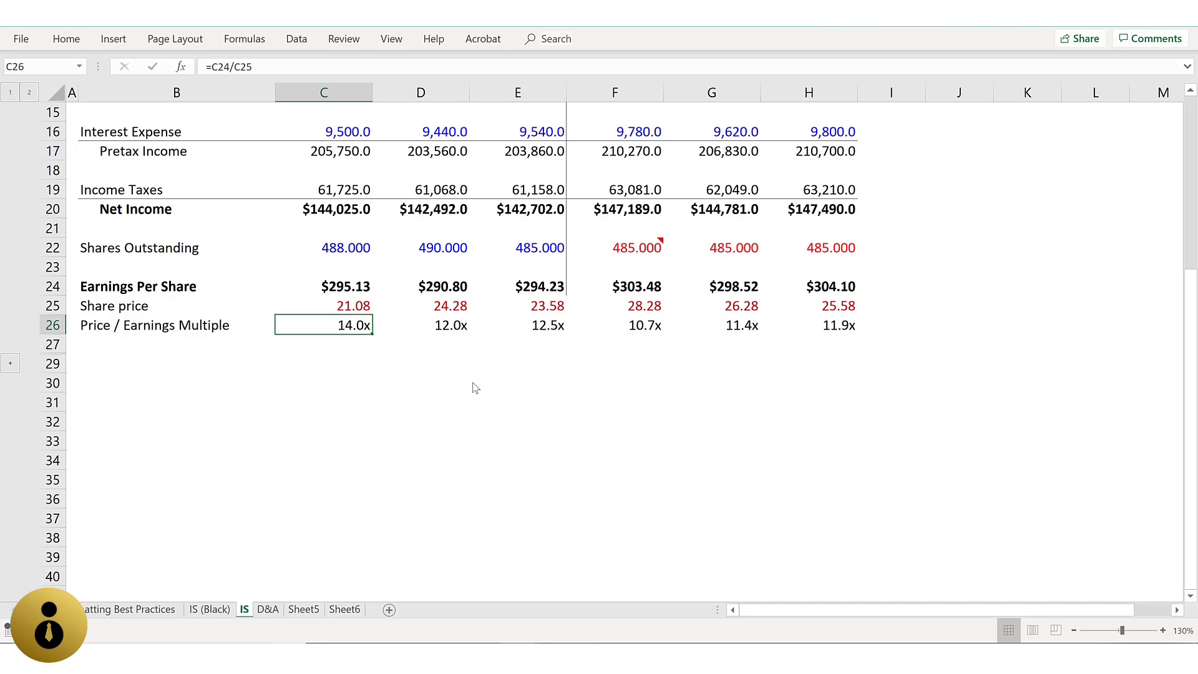
key("Down")
type("14.0x")
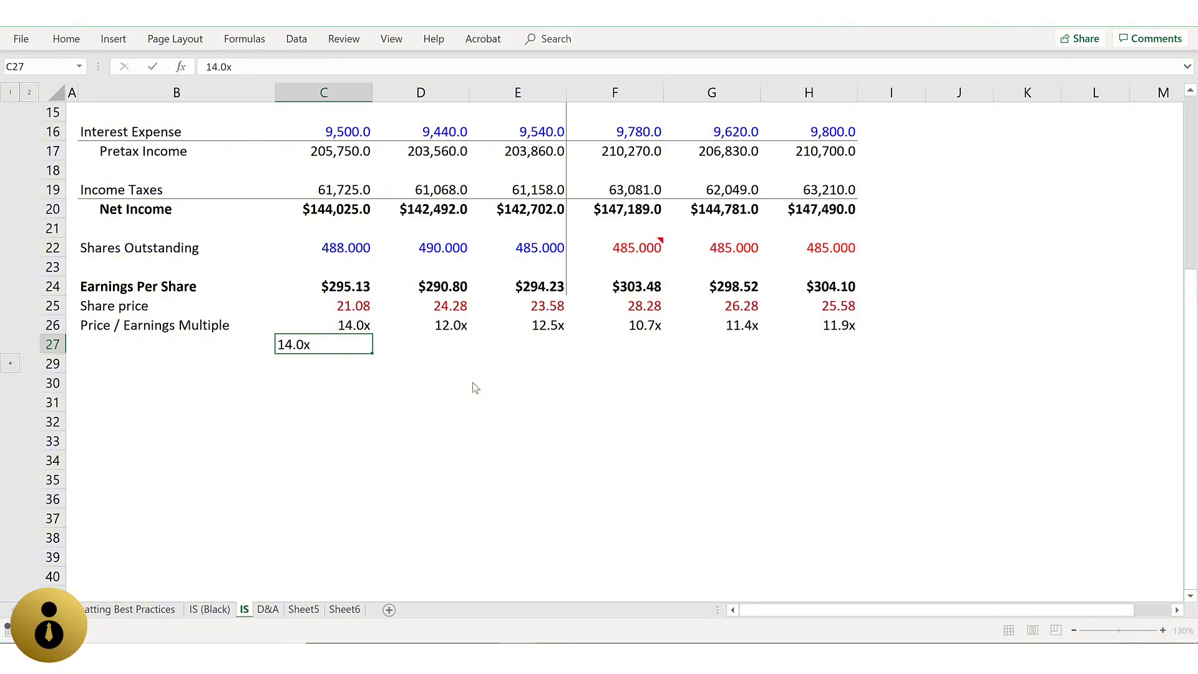
key("Return")
key("Up")
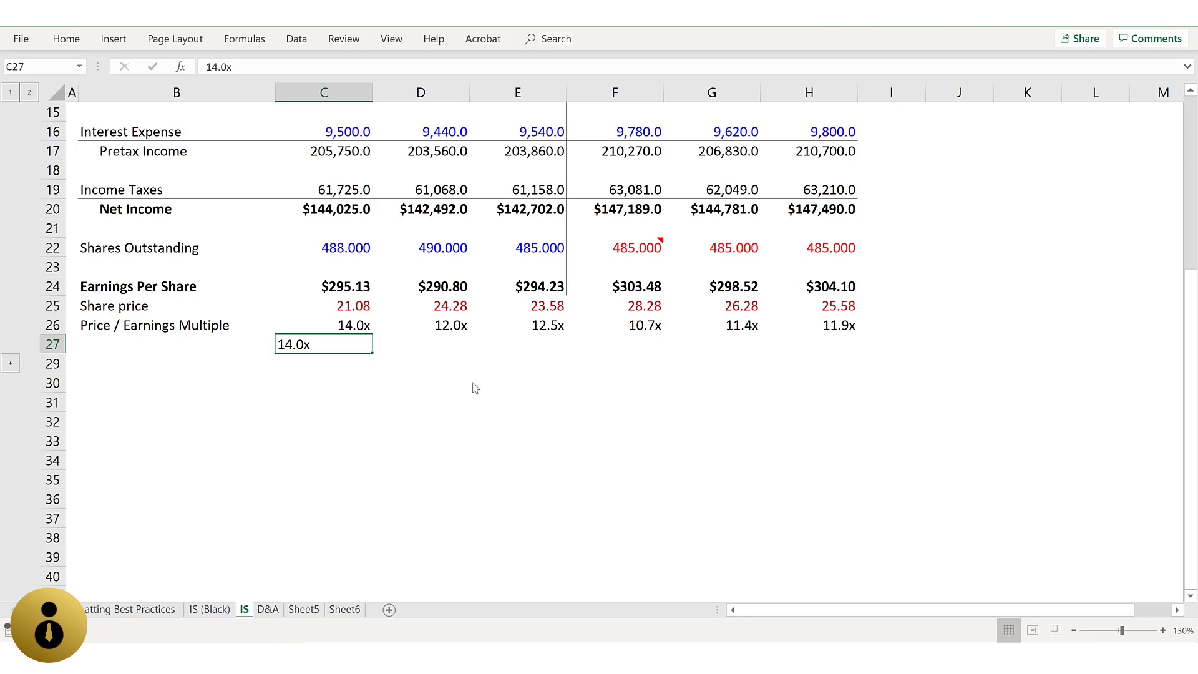
- Enter the formula =C27+10 in cell C29 to test calculating with the typed multiple
key("Down")
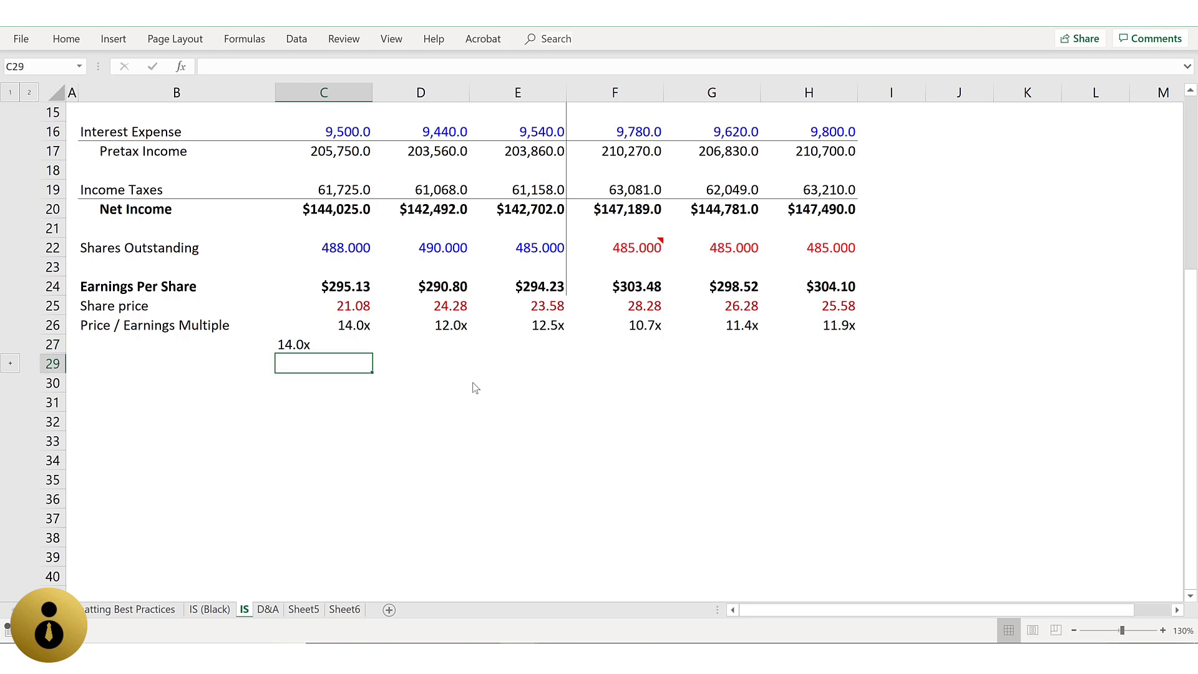
key("Up")
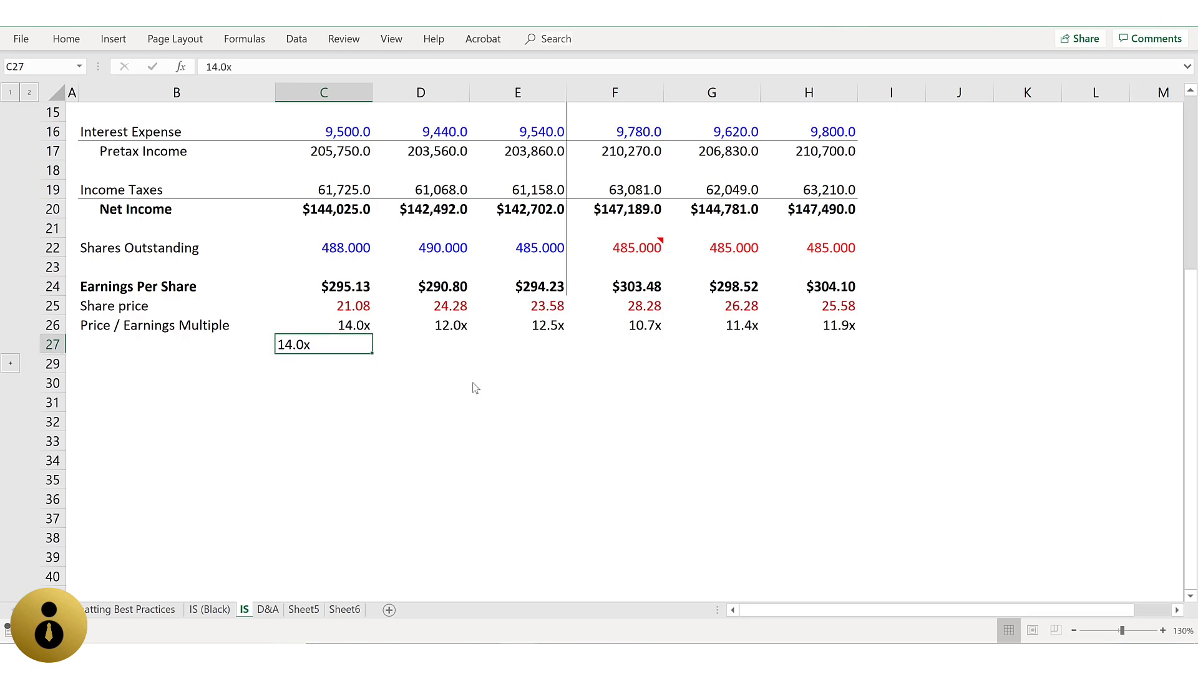
key("Down")
type("=")
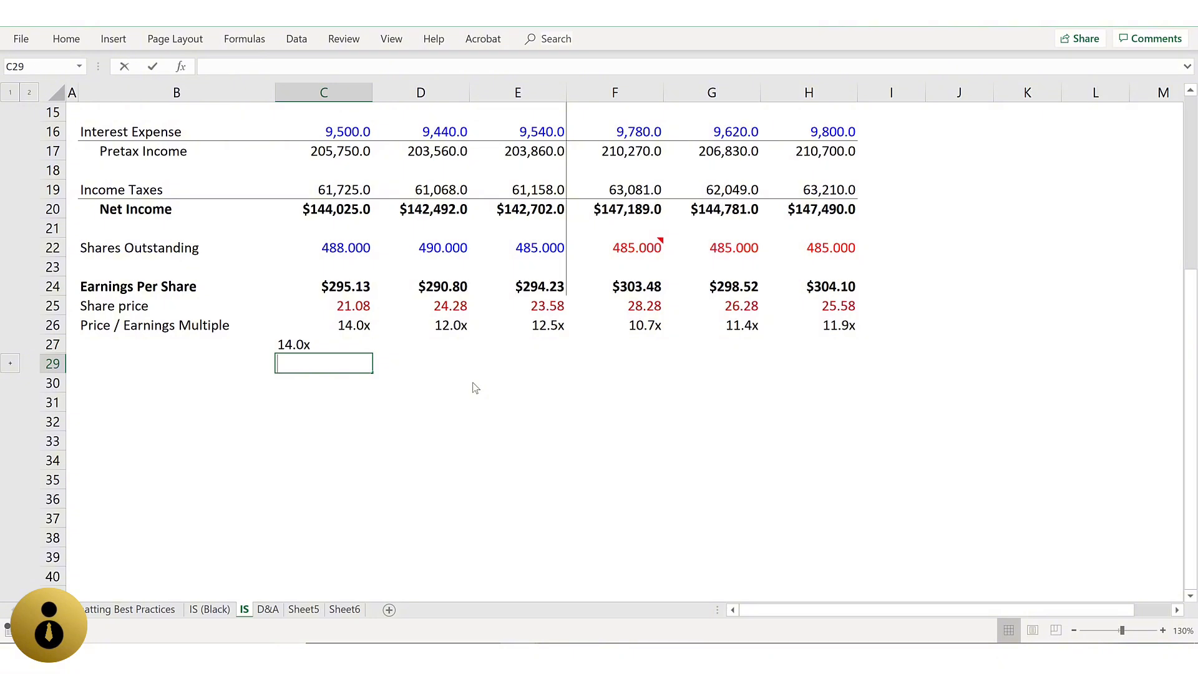
key("Up")
type("+10")
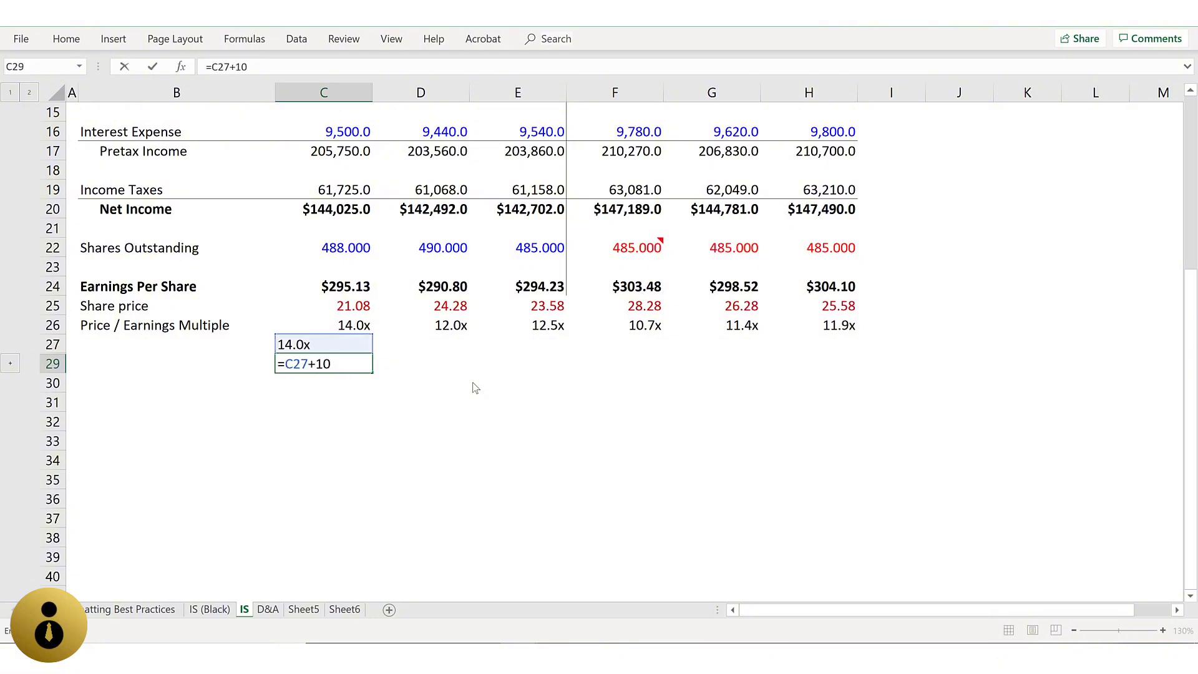
key("ctrl+Return")
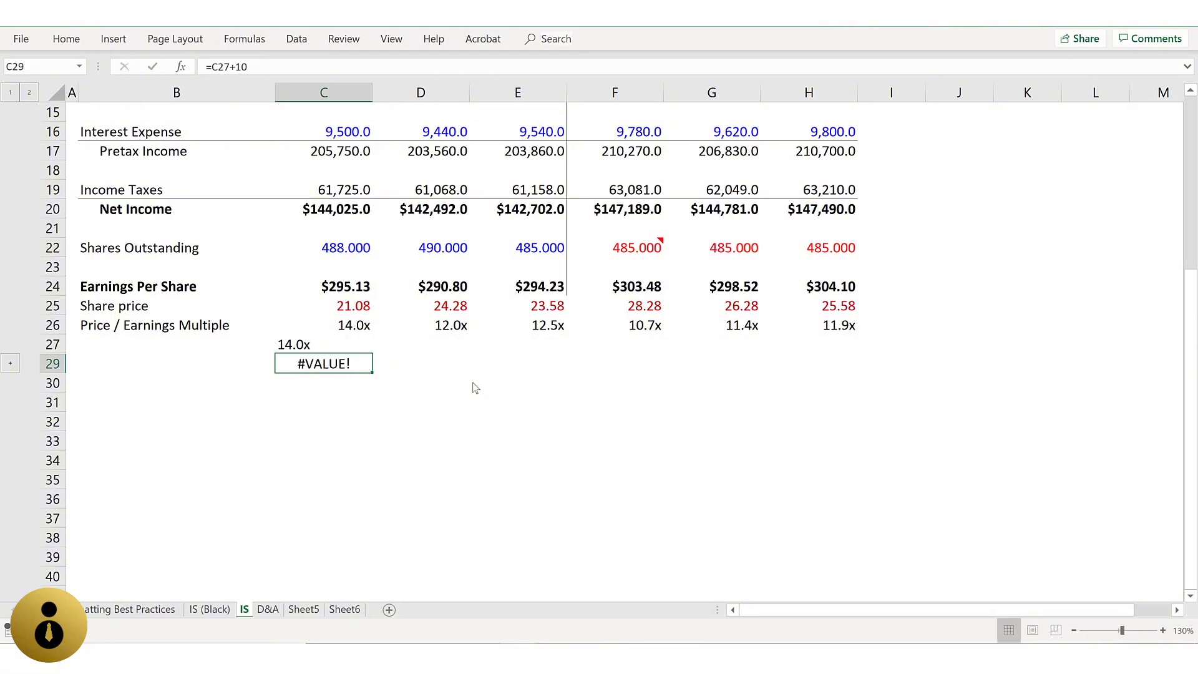
- Replace the content of cell C27 with the plain number 14
key("Up")
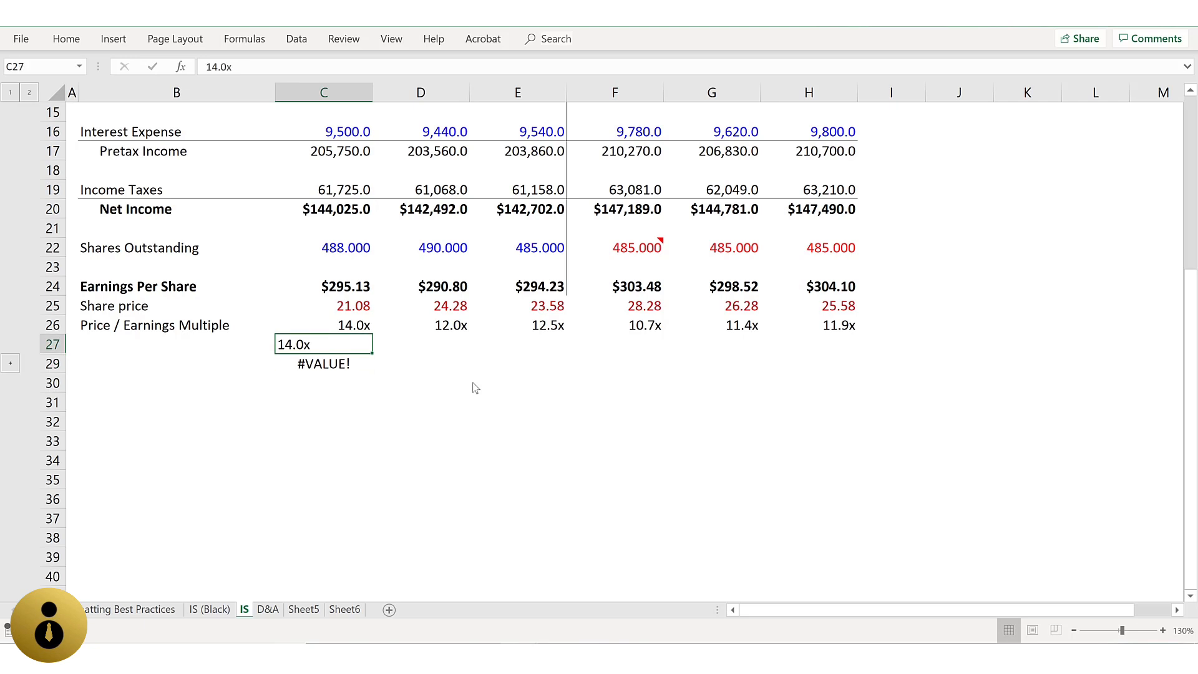
type("14")
key("ctrl+Return")
- Enter a separate x in cell D27, beside the number 14
key("Right")
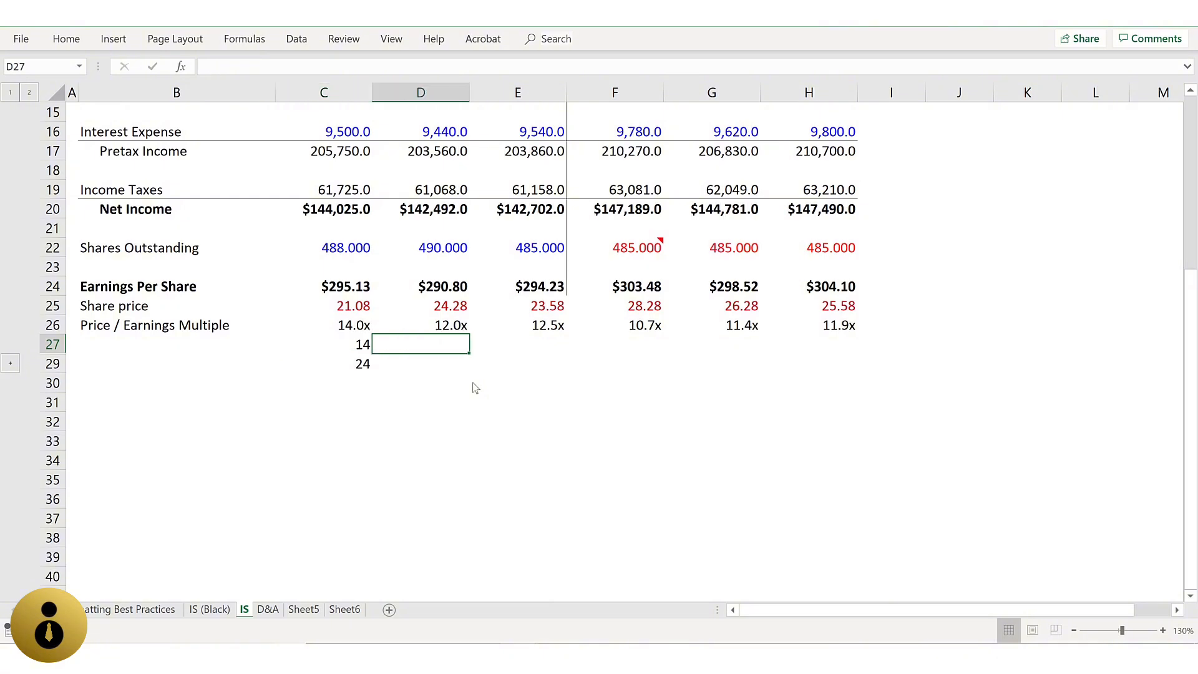
type("x")
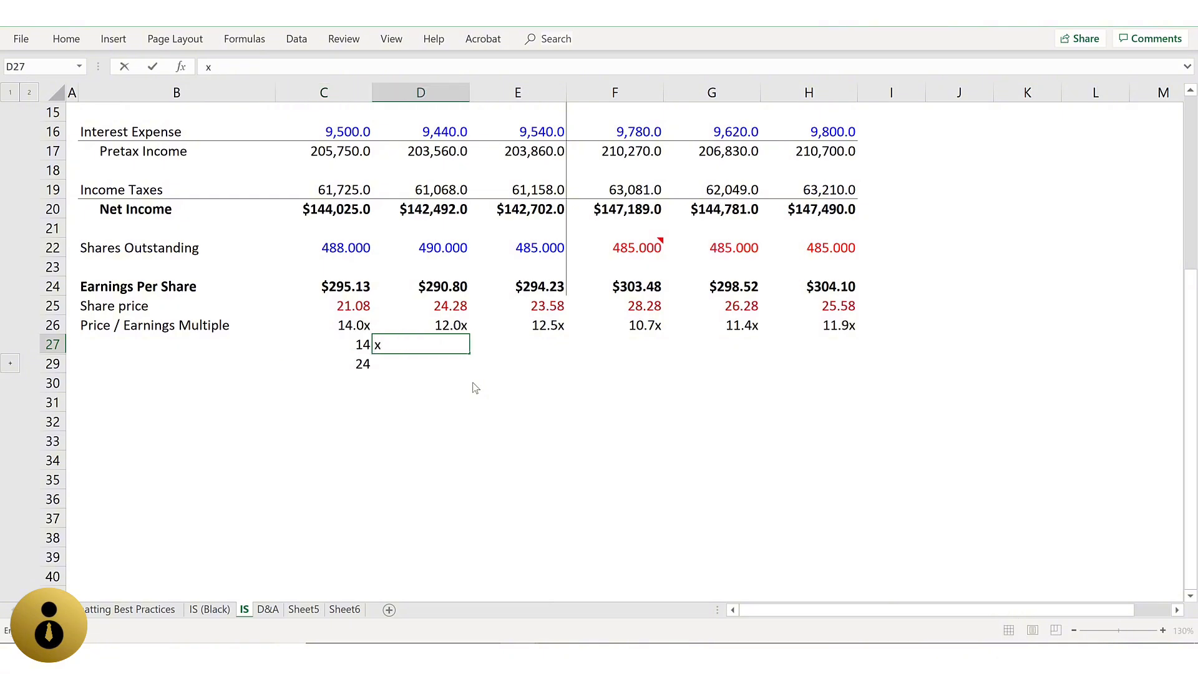
key("ctrl+Return")
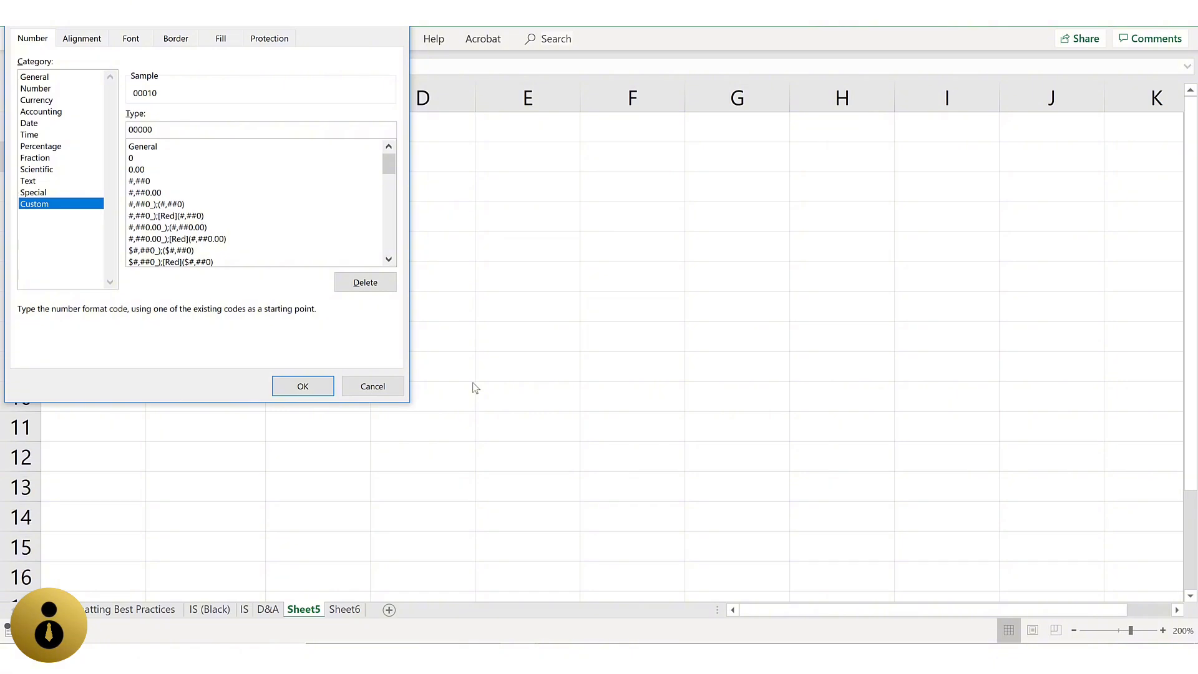
- Apply the custom number format 0.0 to cell B2 on Sheet5
key("Escape")
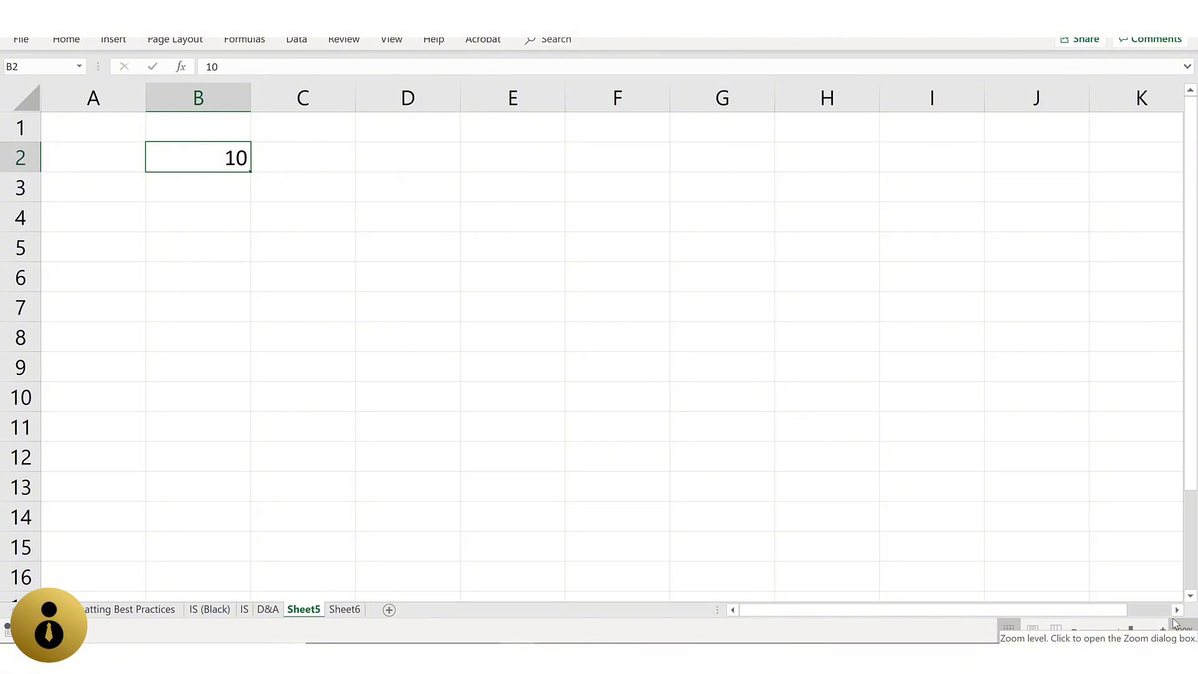
key("ctrl+1")
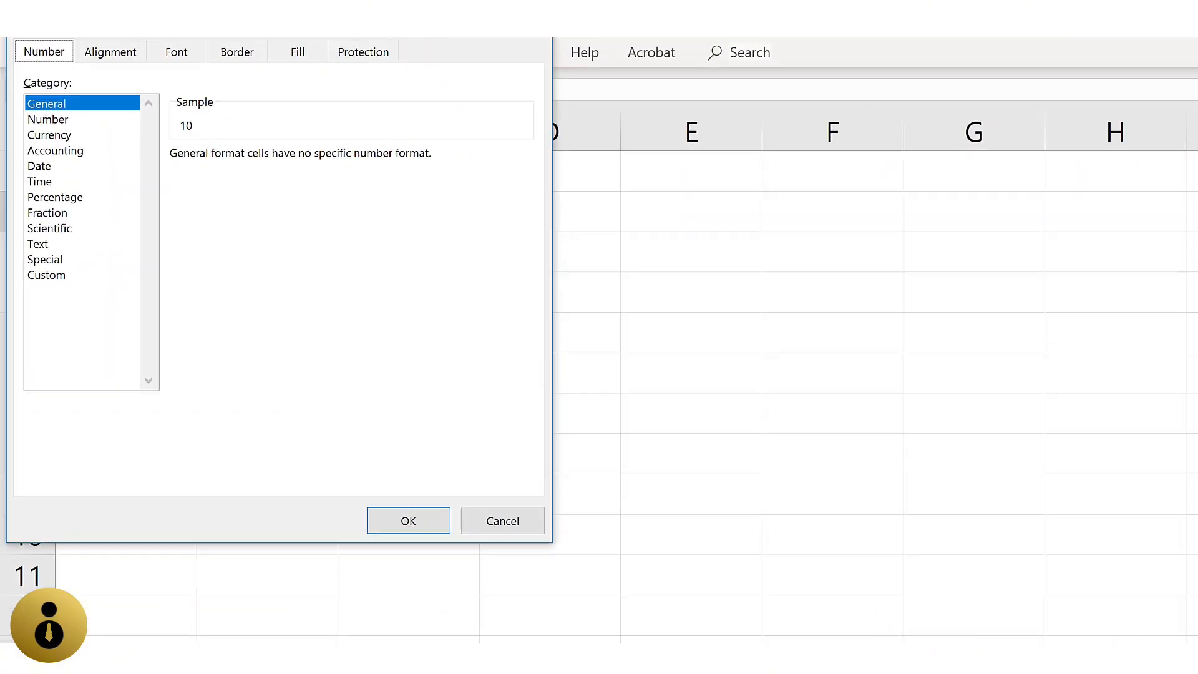
key("Tab")
key("Down")
key("Down")
key("Down")
key("Down")
key("Down")
key("Down")
key("Down")
key("Down")
key("Down")
key("Down")
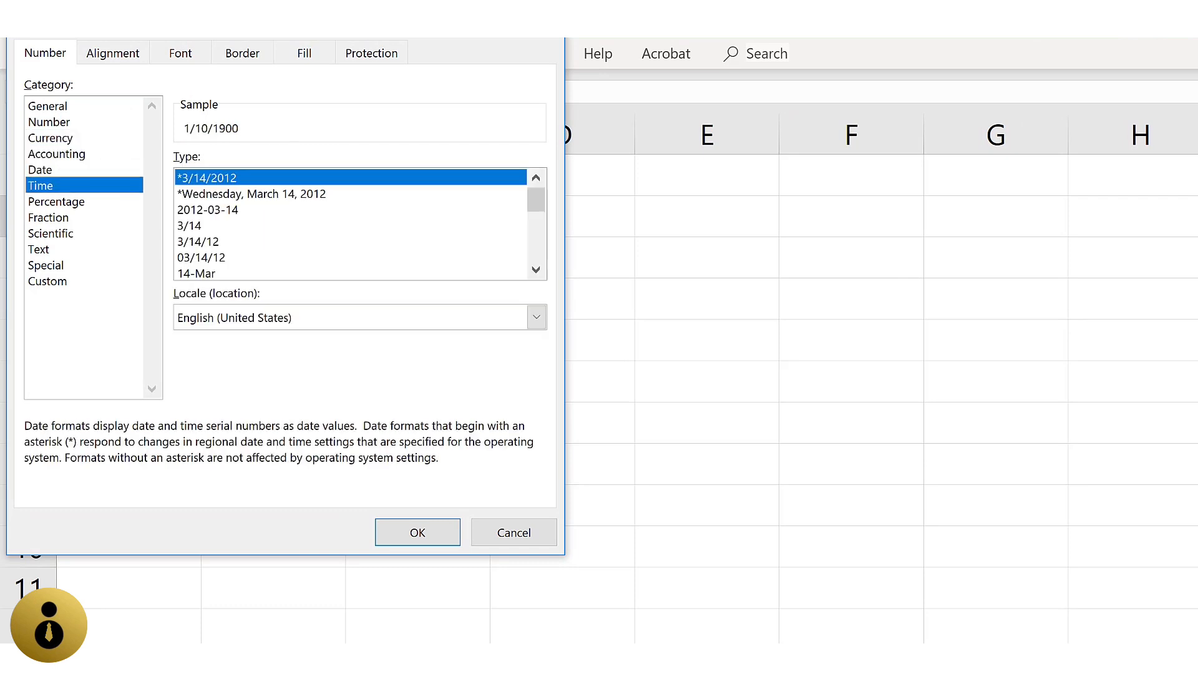
key("Down")
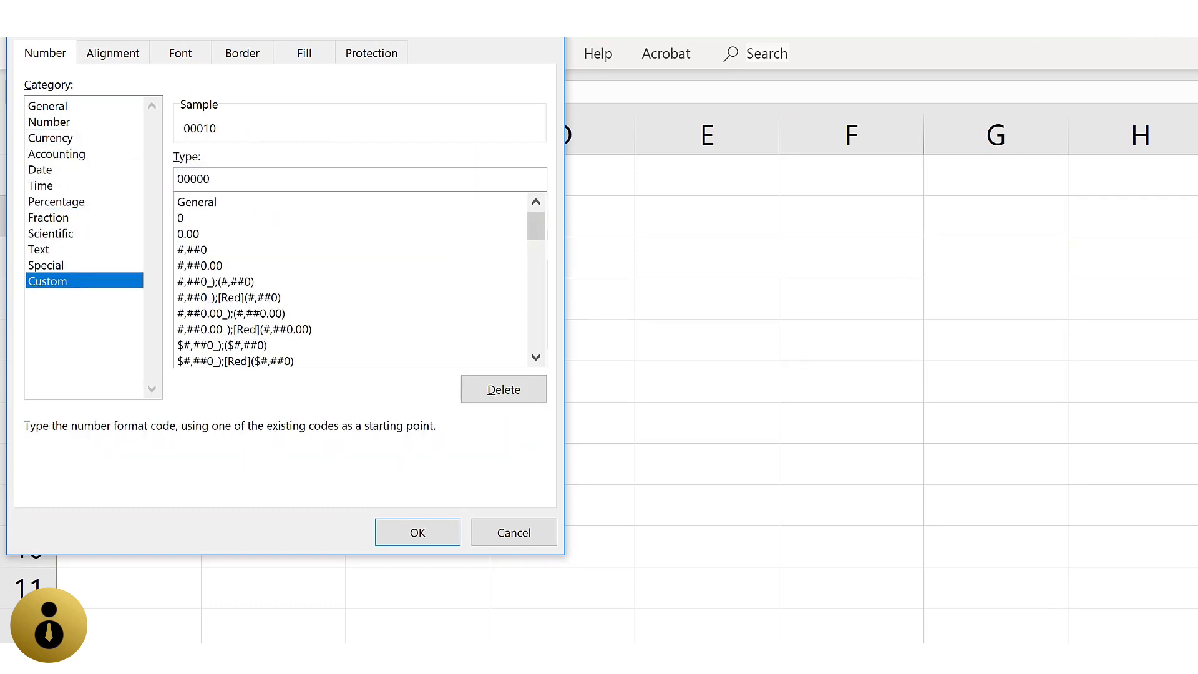
key("Tab")
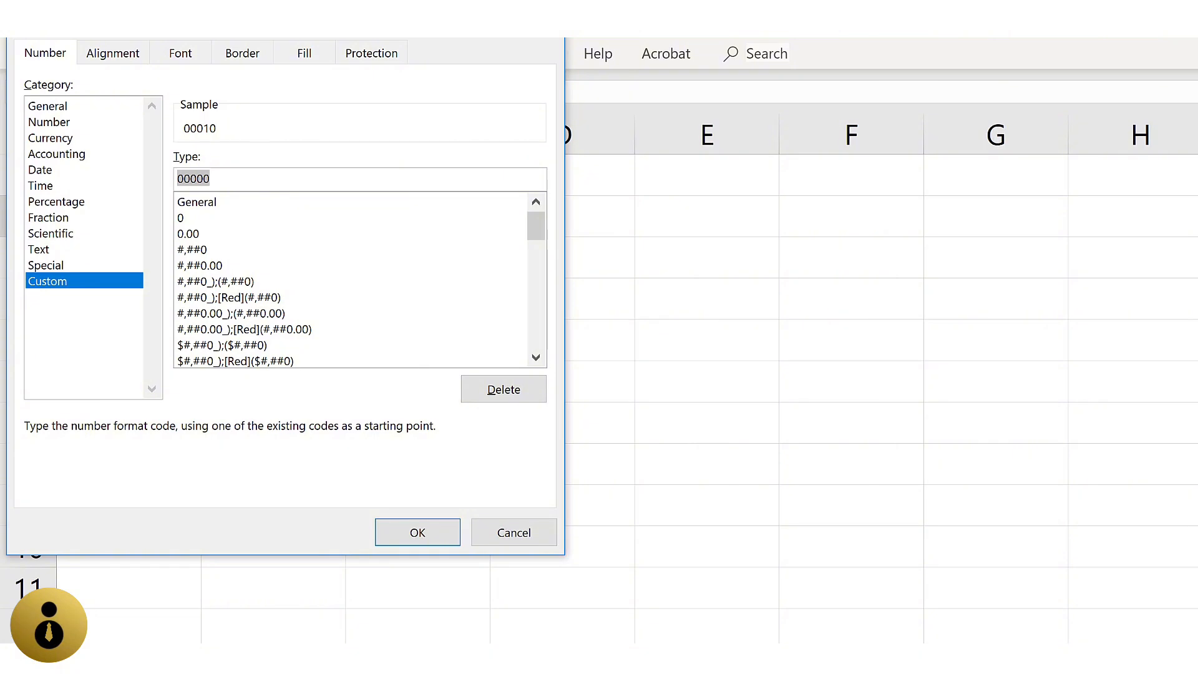
type("0.0")
key("Return")
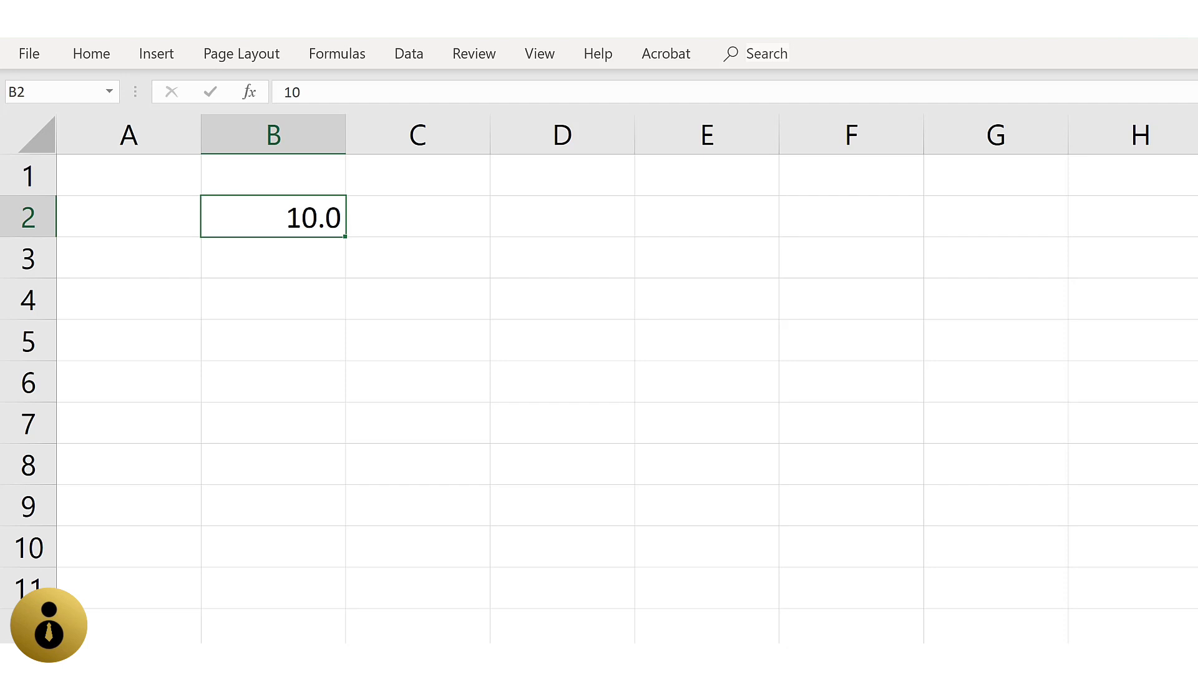
- Change the custom number format of cell B2 to 0.00
key("ctrl+1")
key("c")
key("c")
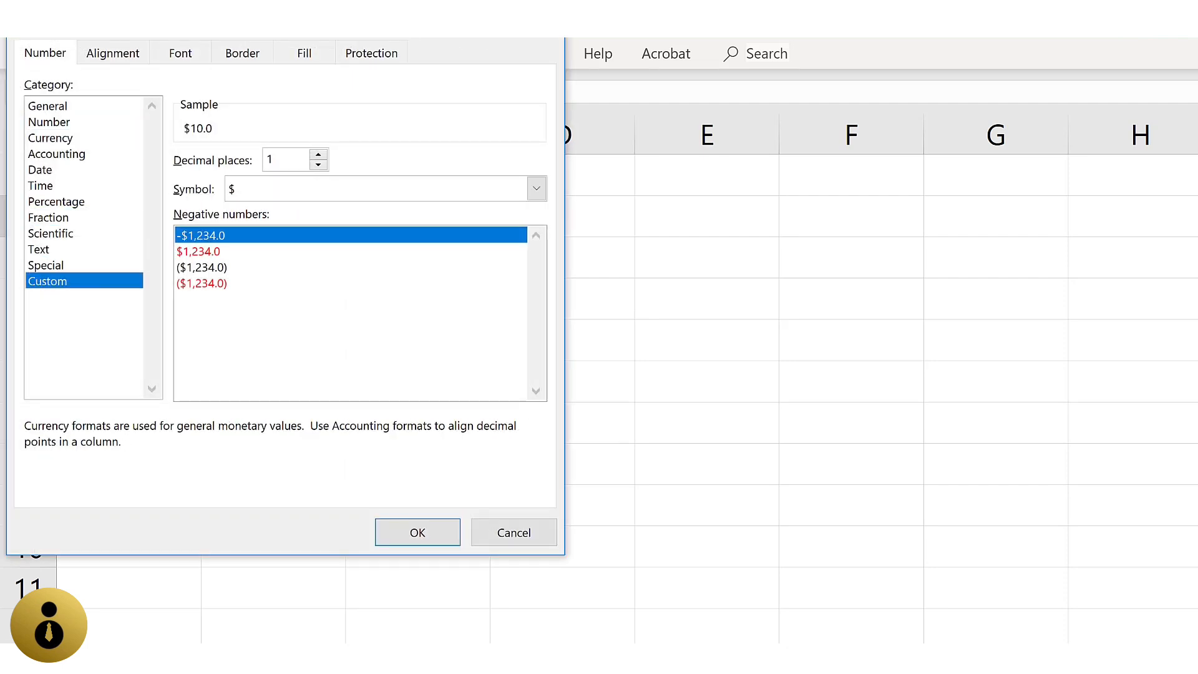
key("Tab")
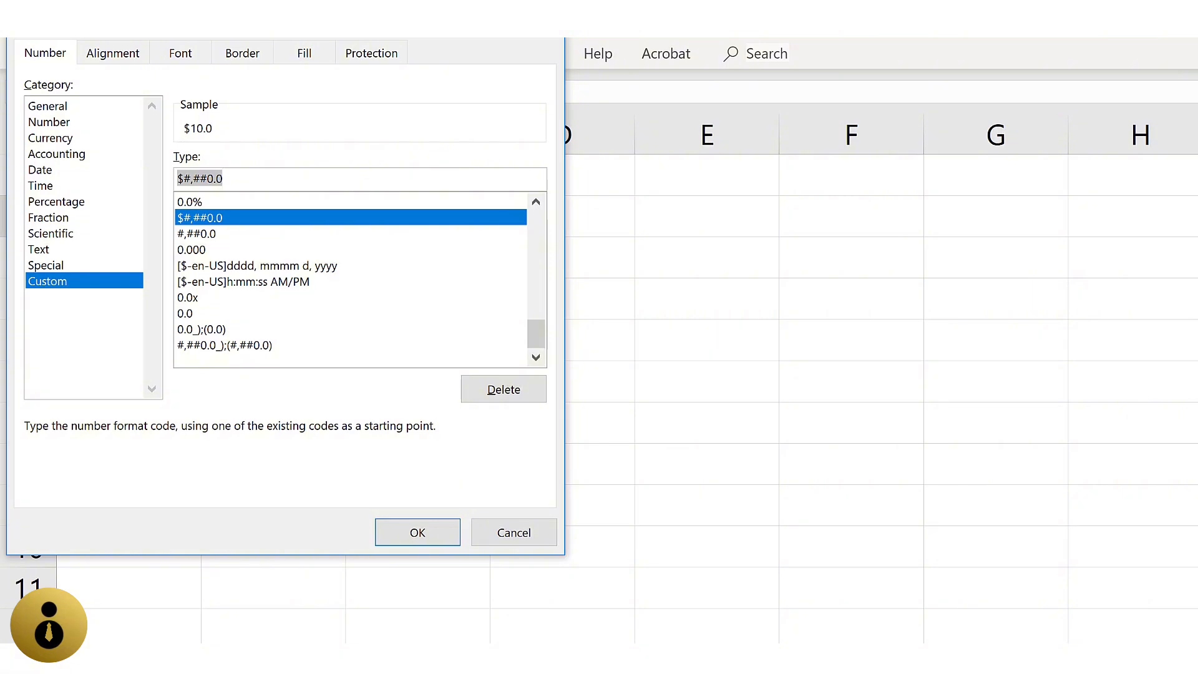
type("0.00")
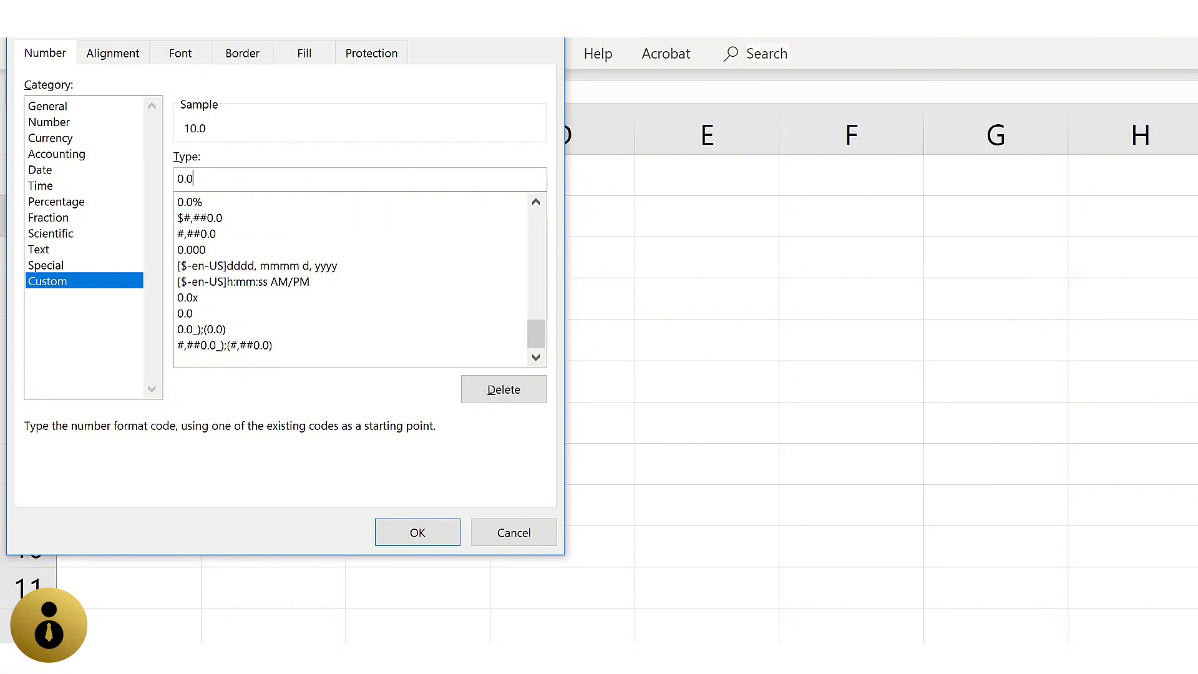
key("Return")
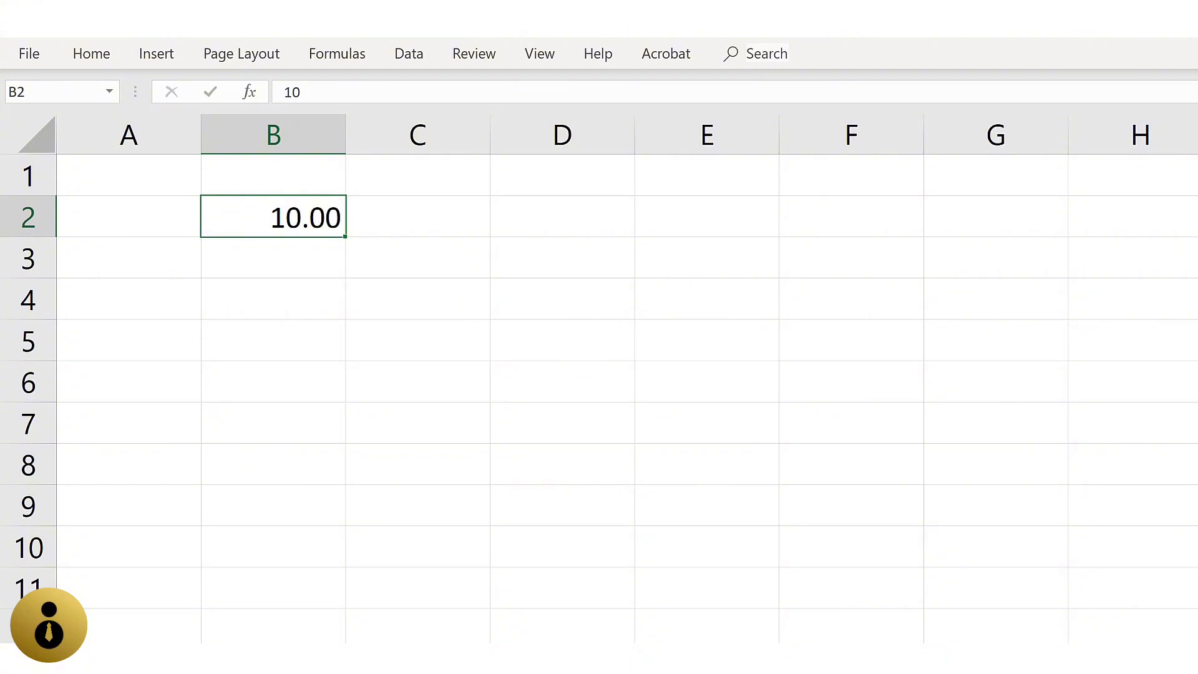
- Change the custom number format of cell B2 to 00.0
key("ctrl+1")
key("Tab")
key("Down")
key("Down")
key("Down")
key("Down")
key("Down")
key("Down")
key("Down")
key("Down")
key("Down")
key("Down")
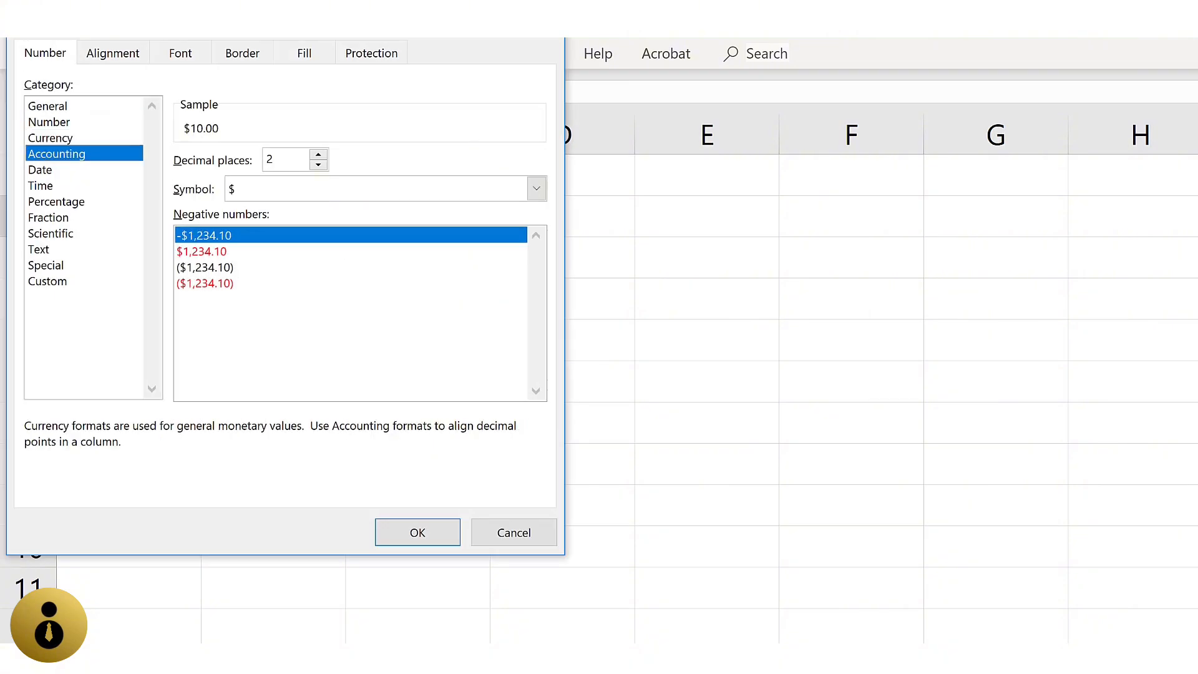
key("Tab")
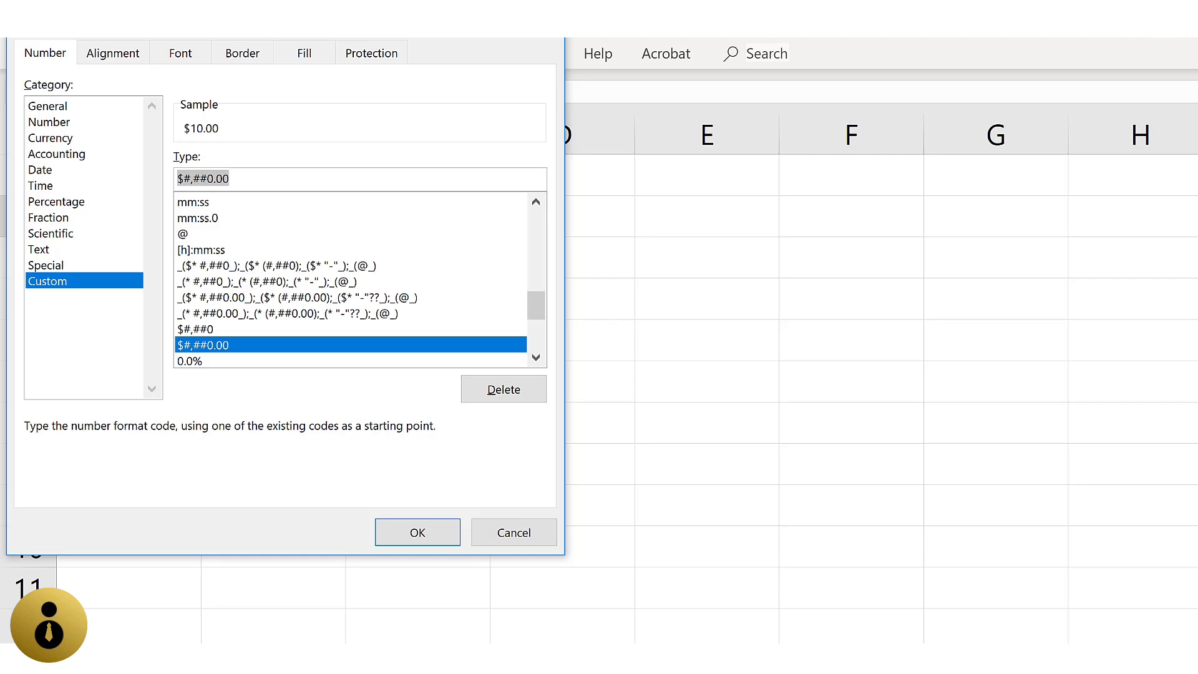
type("00")
type(".0")
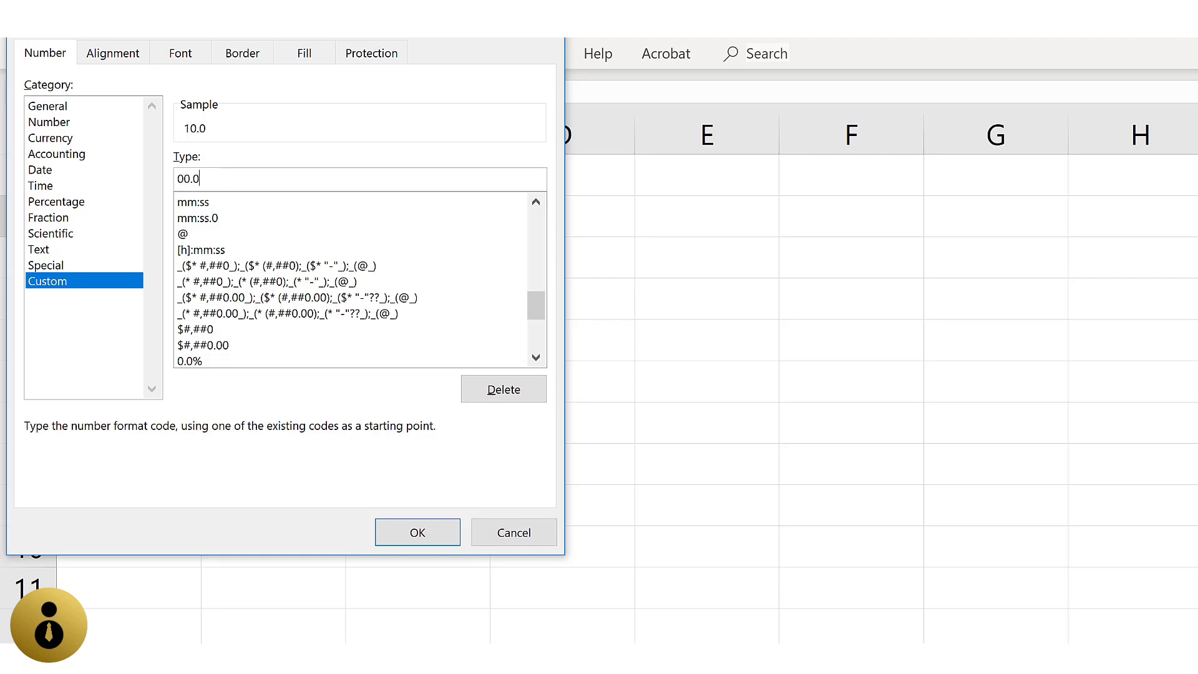
key("Return")
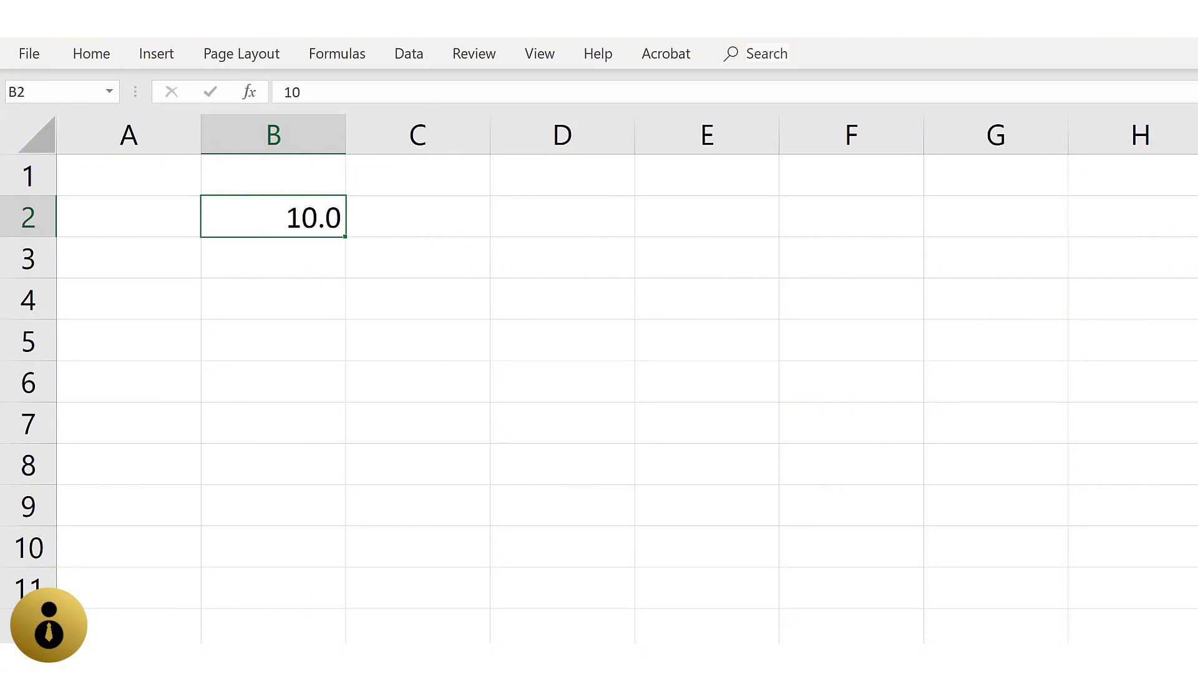
- Enter 1 in cell B2 and check the custom format code applied to it
type("1")
key("ctrl+Return")
key("ctrl+1")
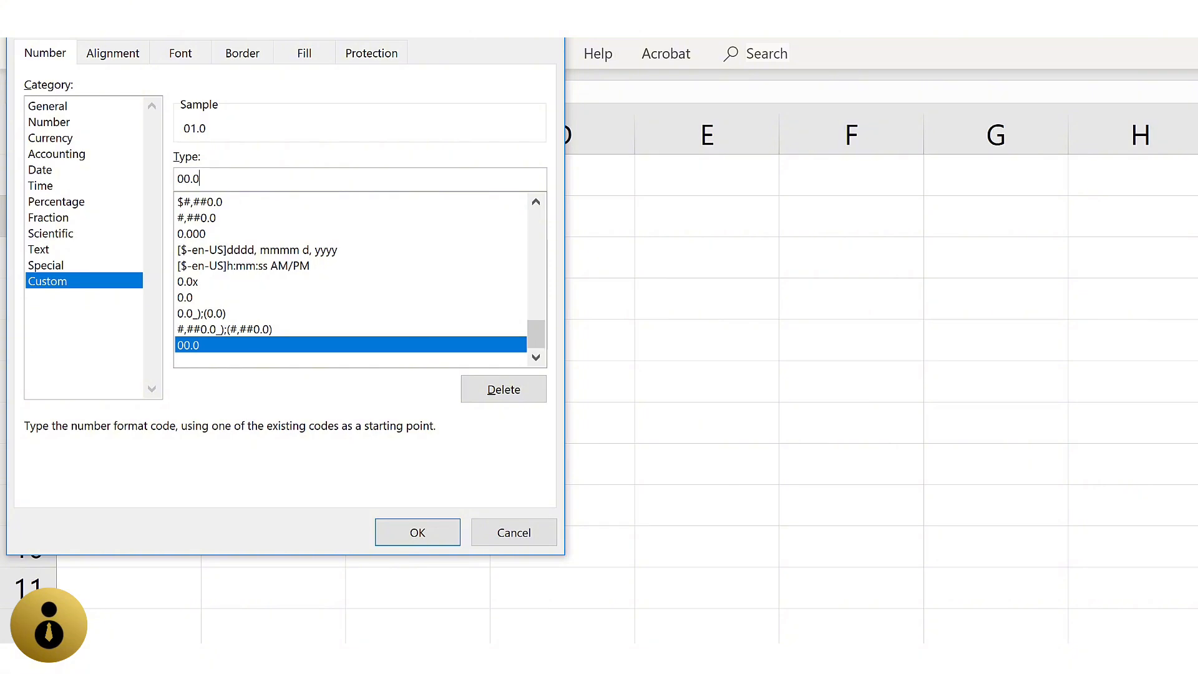
key("Return")
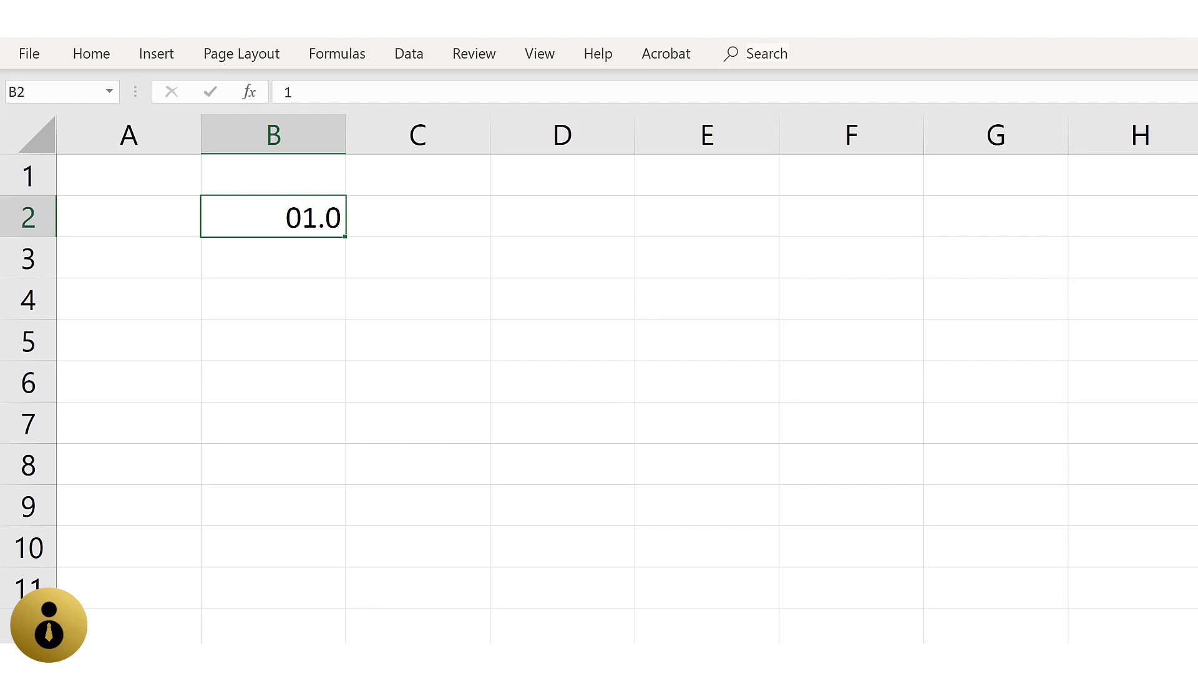
- Change the custom number format of cell B2 to 0.0 and enter 1000 in the cell
key("ctrl+1")
key("Tab")
key("Tab")
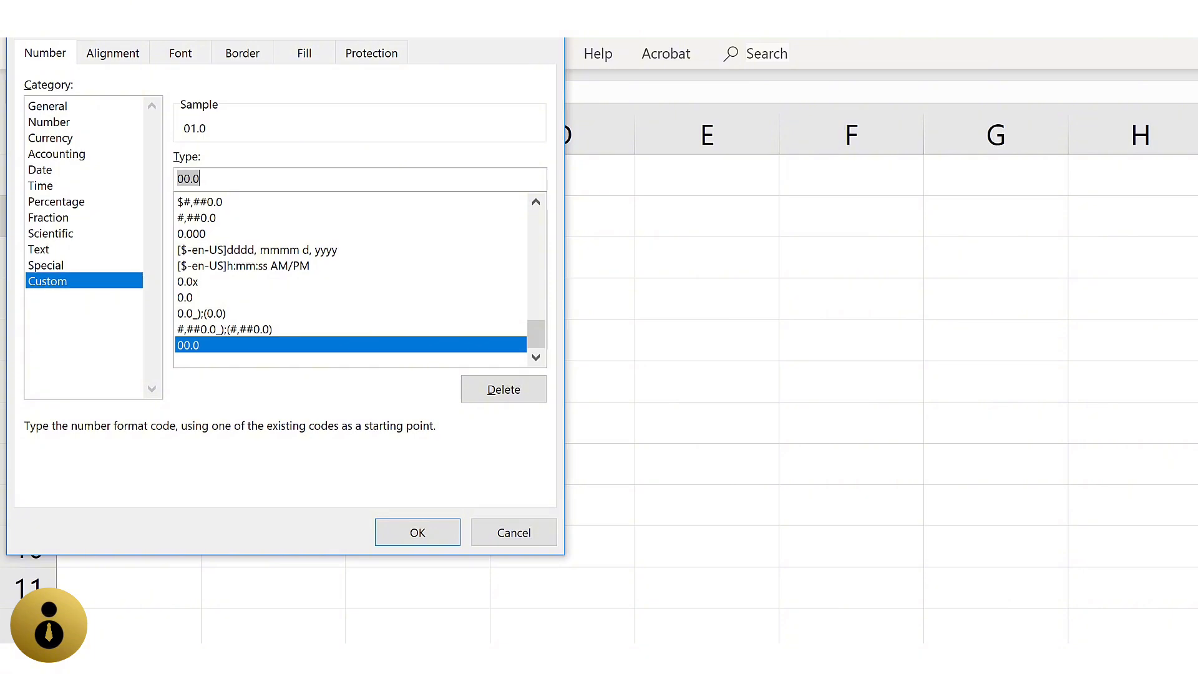
key("Left")
key("Left")
key("BackSpace")
key("Return")
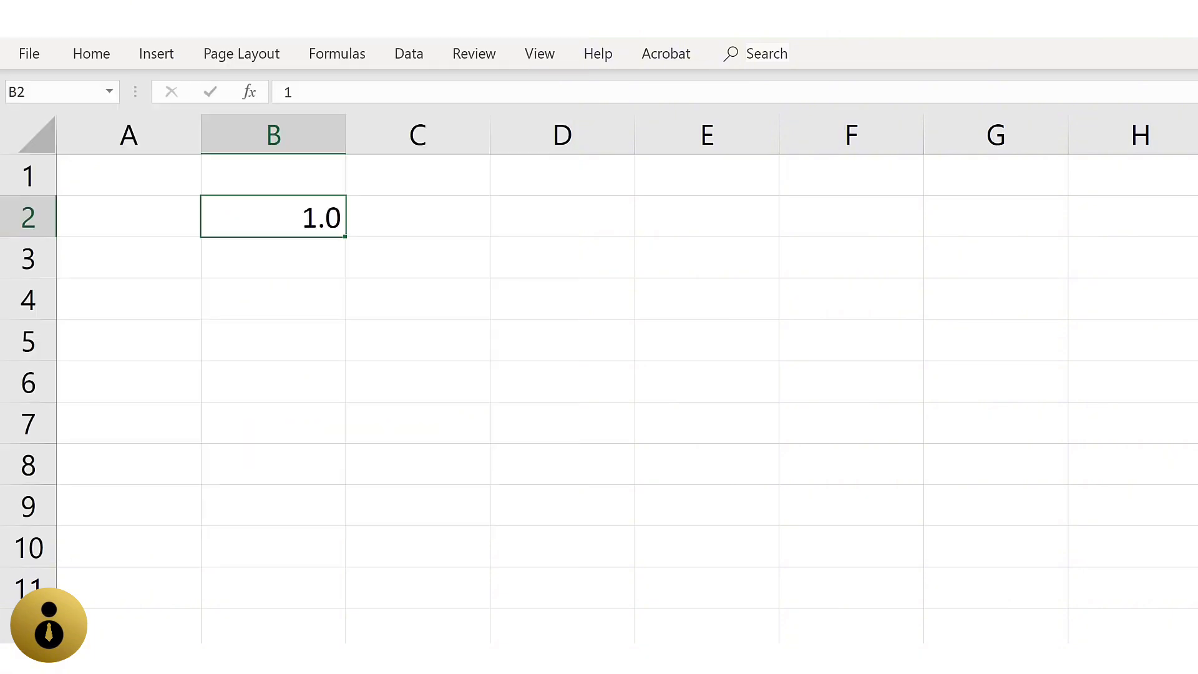
type("1000")
key("ctrl+Return")
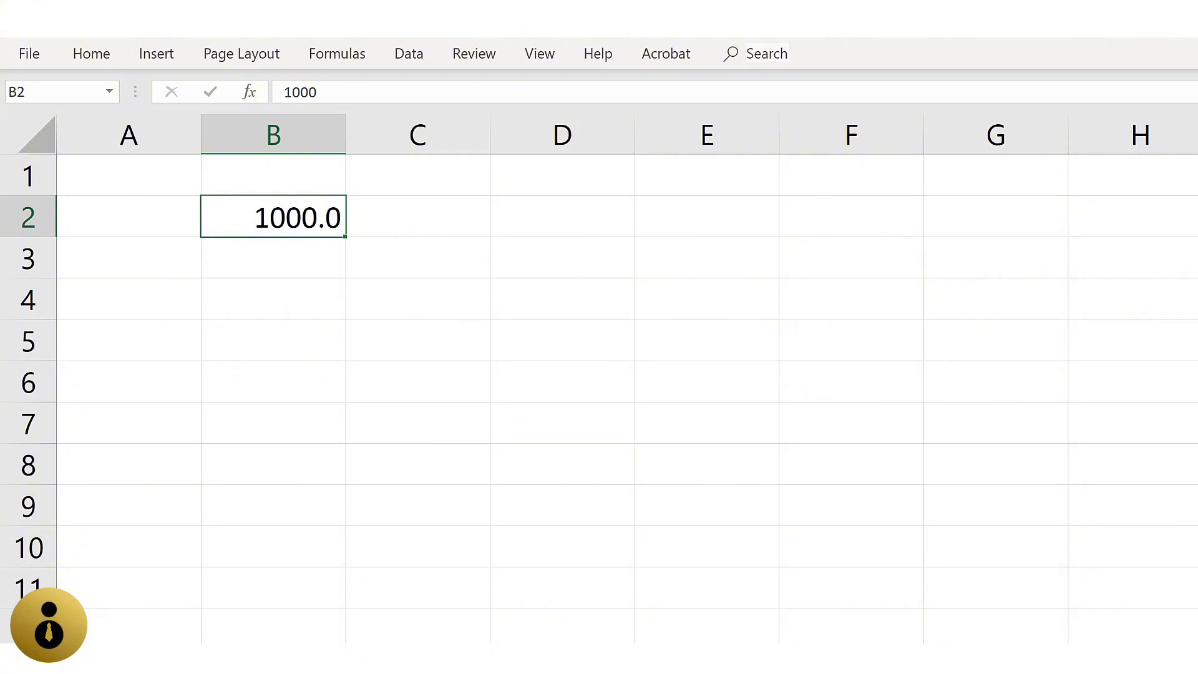
- Apply the custom number format 0,000.0 to cell B2
key("ctrl+1")
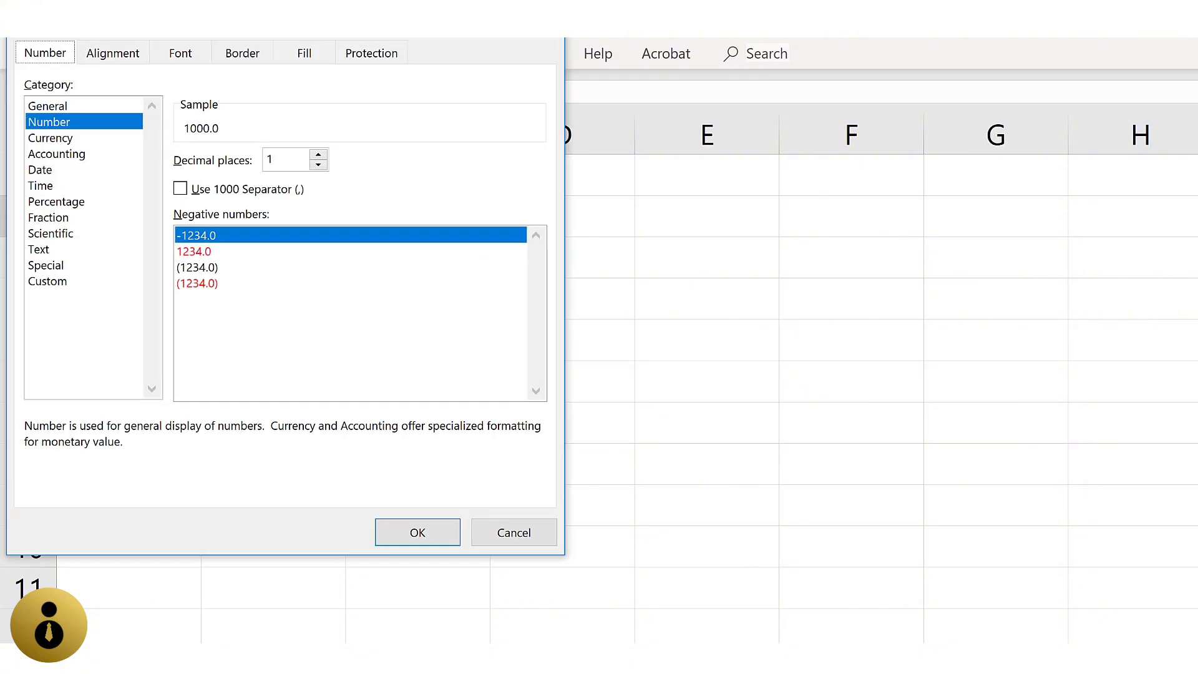
key("Tab")
key("Down")
key("Down")
key("Down")
key("Down")
key("Down")
key("Down")
key("Down")
key("Down")
key("Down")
key("Down")
key("Tab")
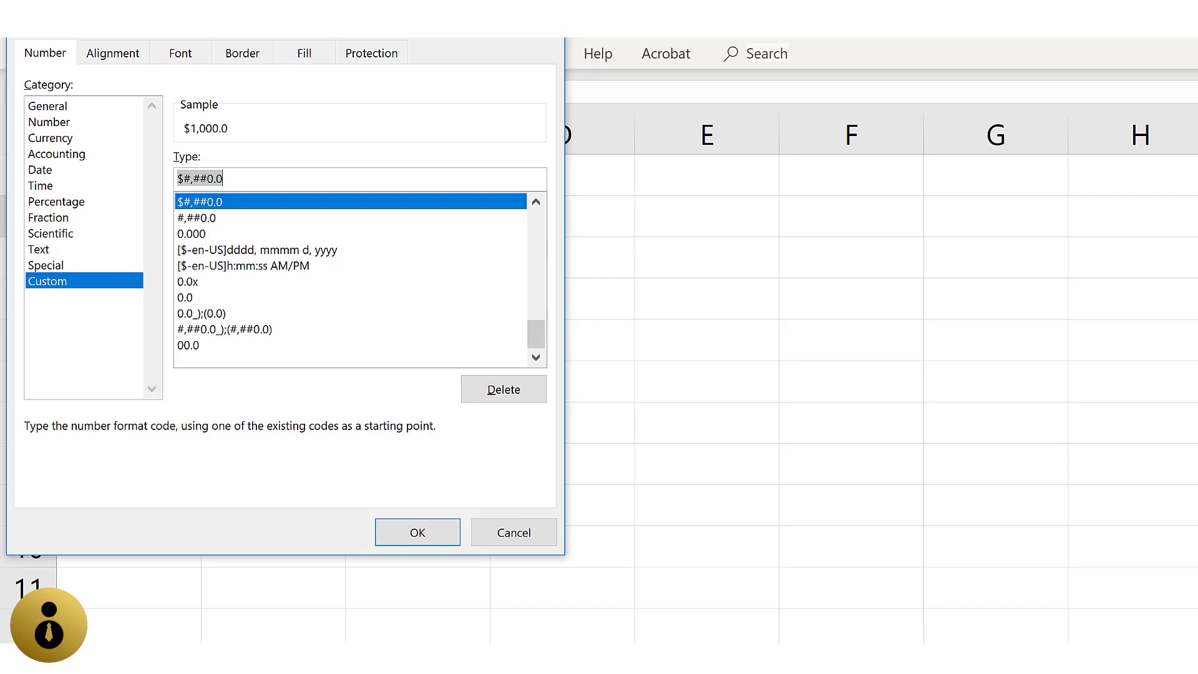
type("0")
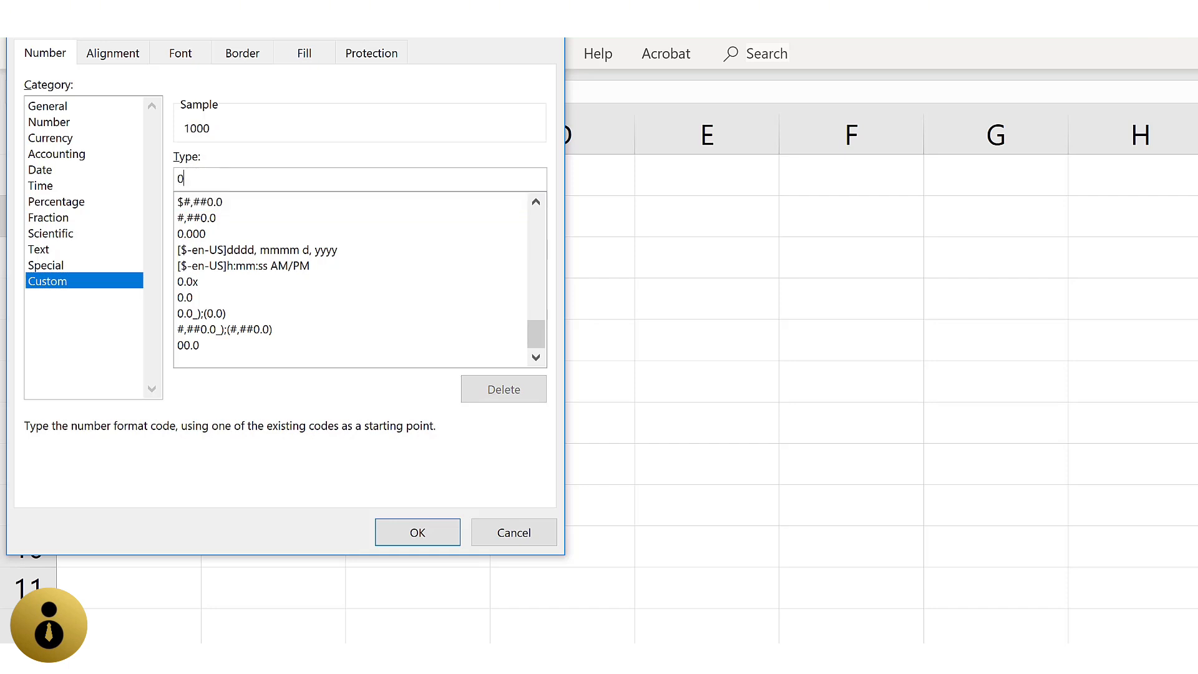
type(",000.0")
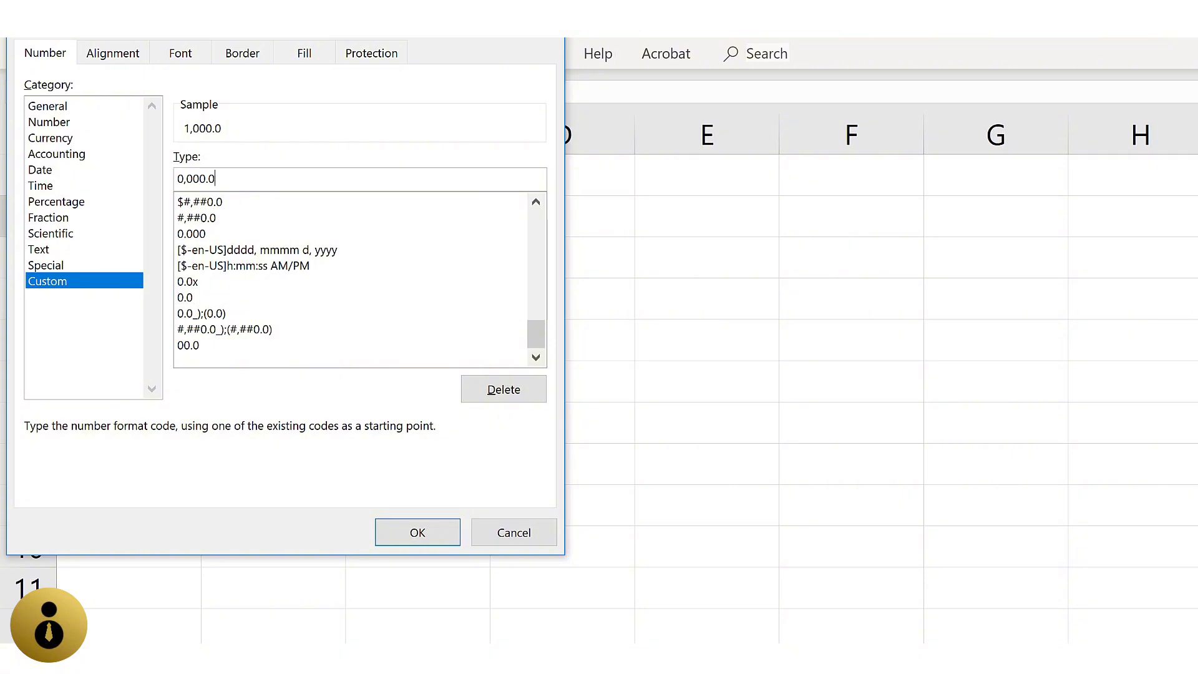
key("Return")
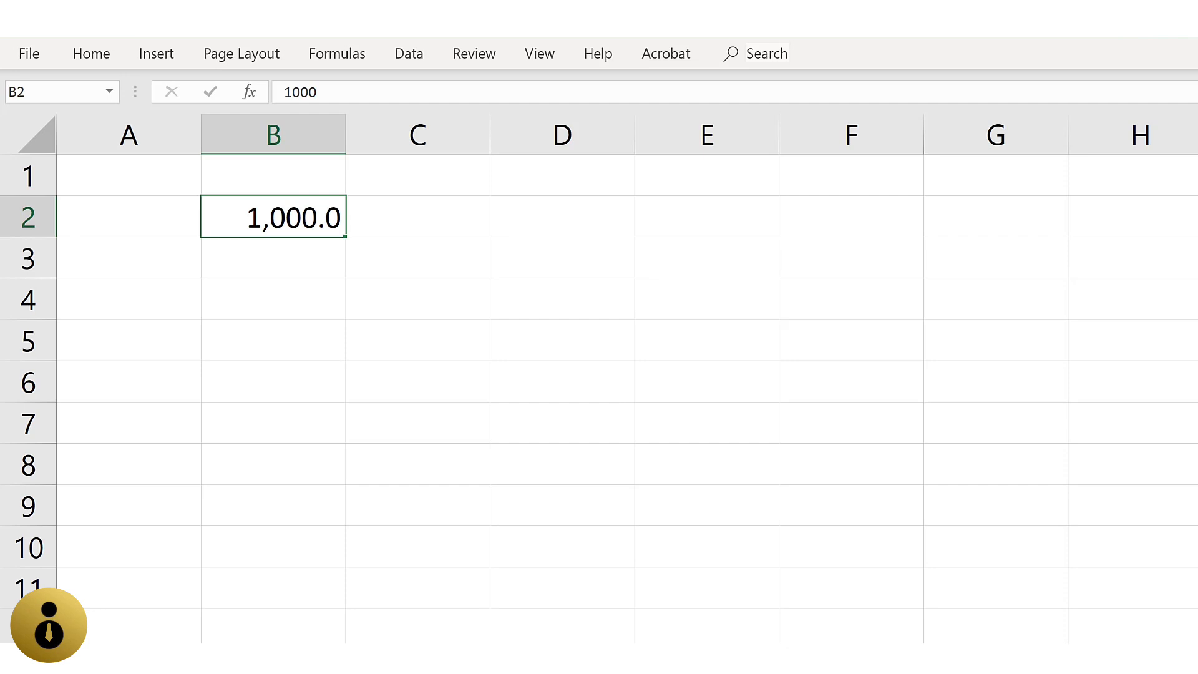
- Enter 10 in cell B2 and change its custom number format to #,##0.0
key("F2")
key("ctrl+1")
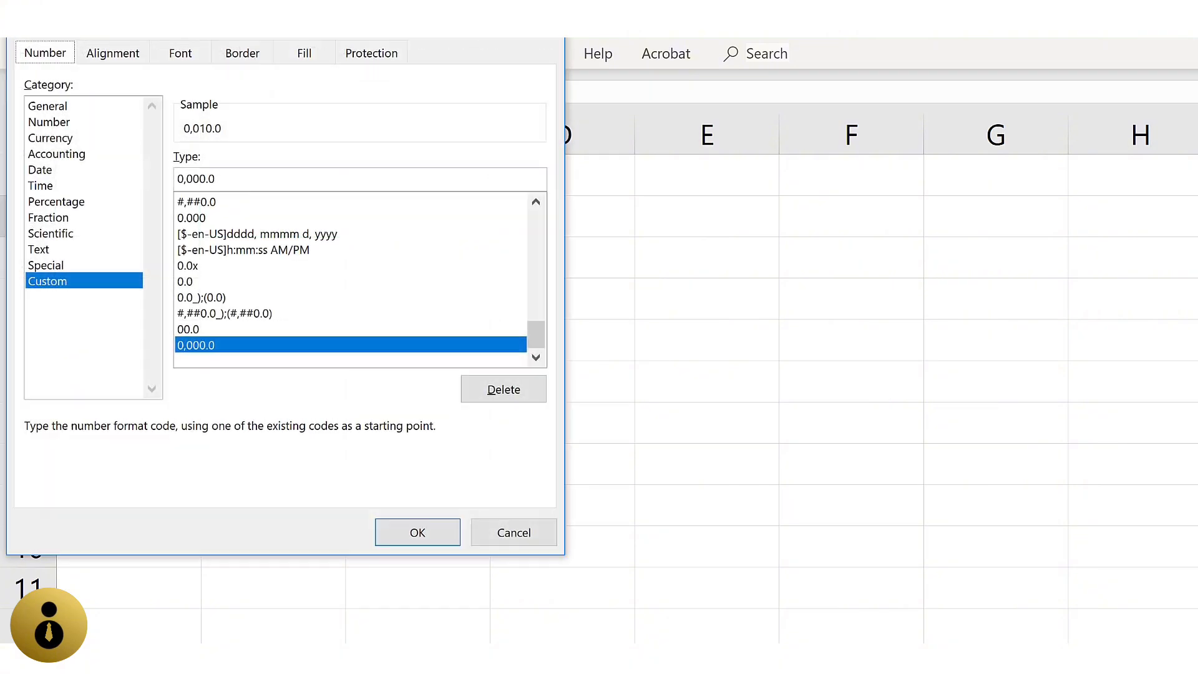
key("Tab")
key("Tab")
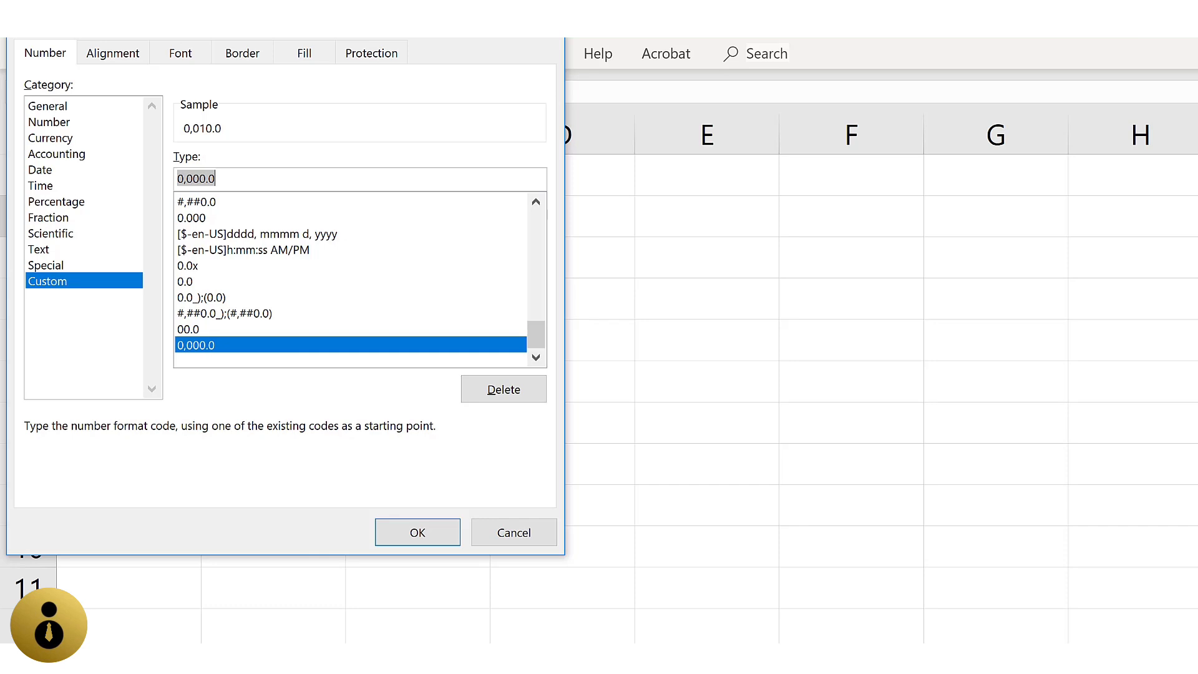
type("#,")
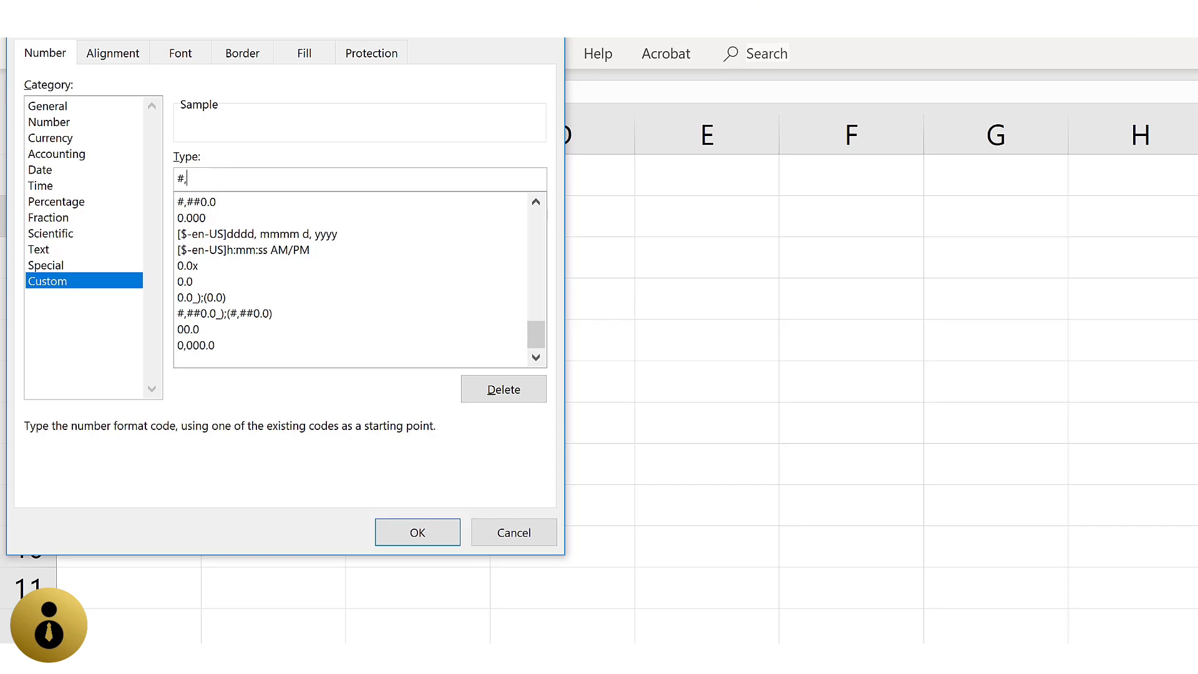
type("##0.0")
key("Return")
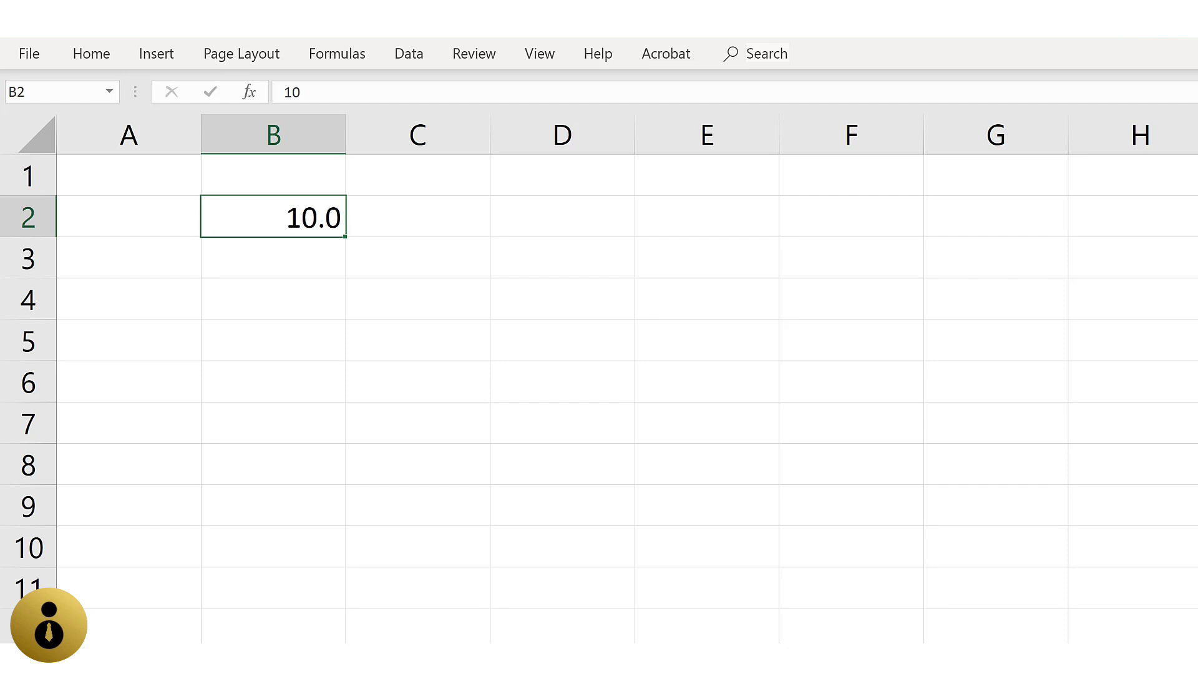
- Enter 1000 in cell B2 and apply the custom number format $#,##0.0 to it
type("1000")
key("Return")
key("ctrl+1")
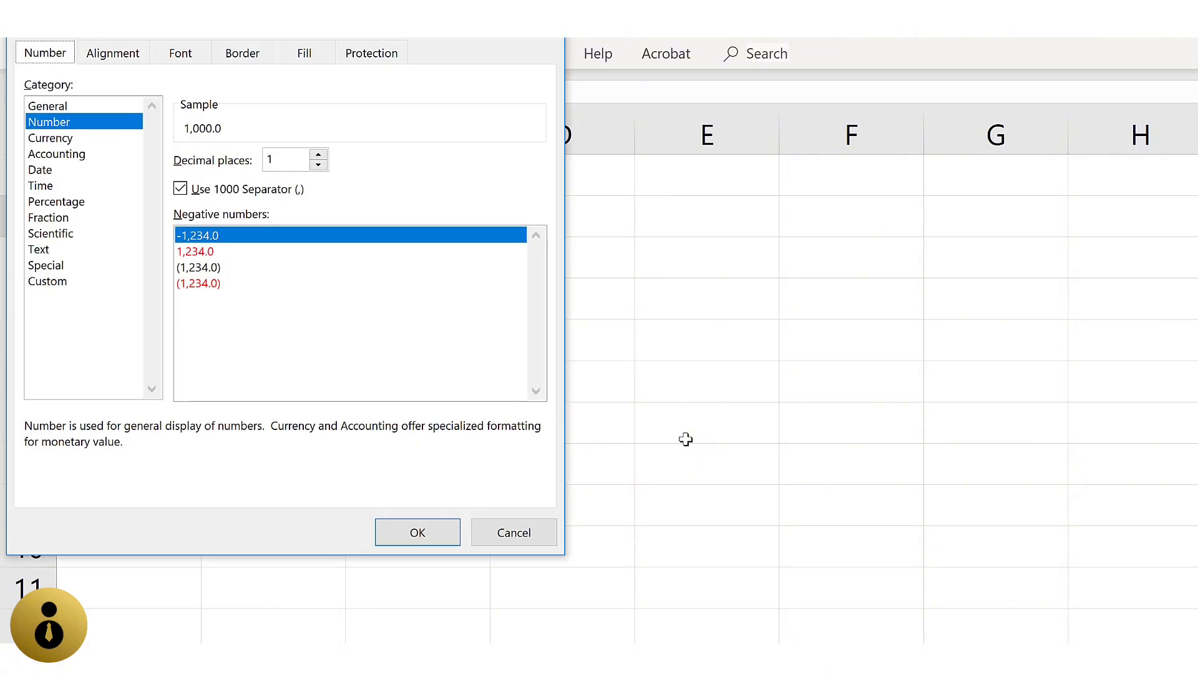
key("Down")
key("Down")
key("Down")
key("Down")
key("Down")
key("Down")
key("Down")
key("Down")
key("Down")
key("Down")
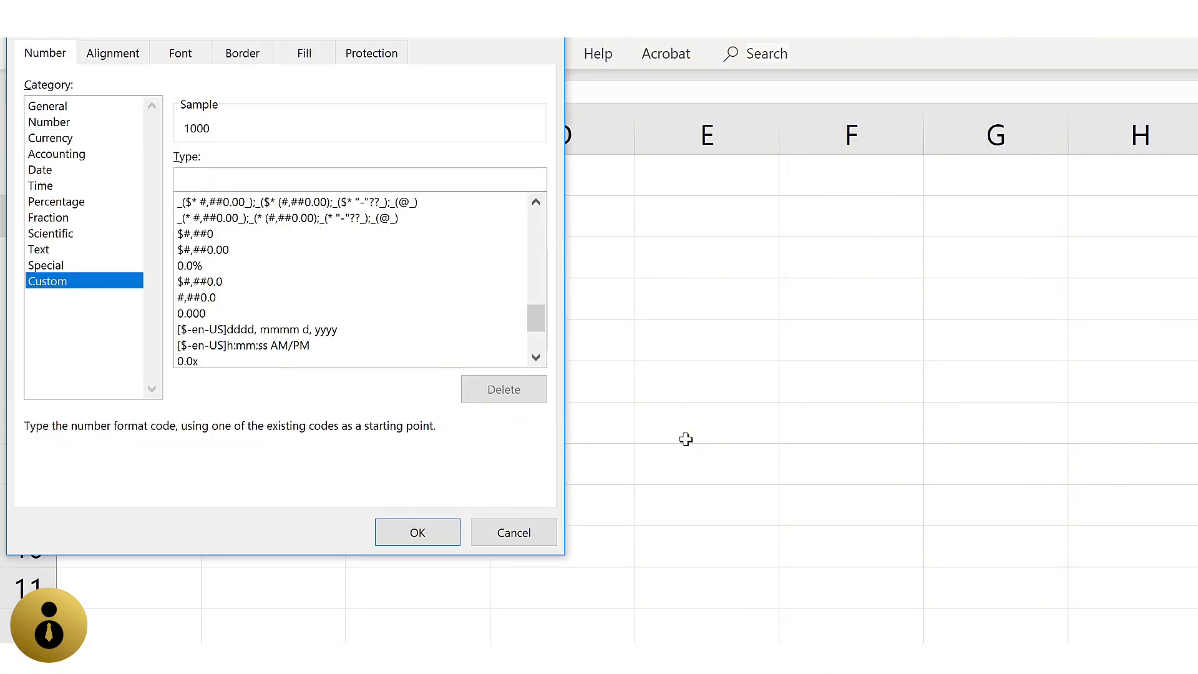
type("#,##0.0")
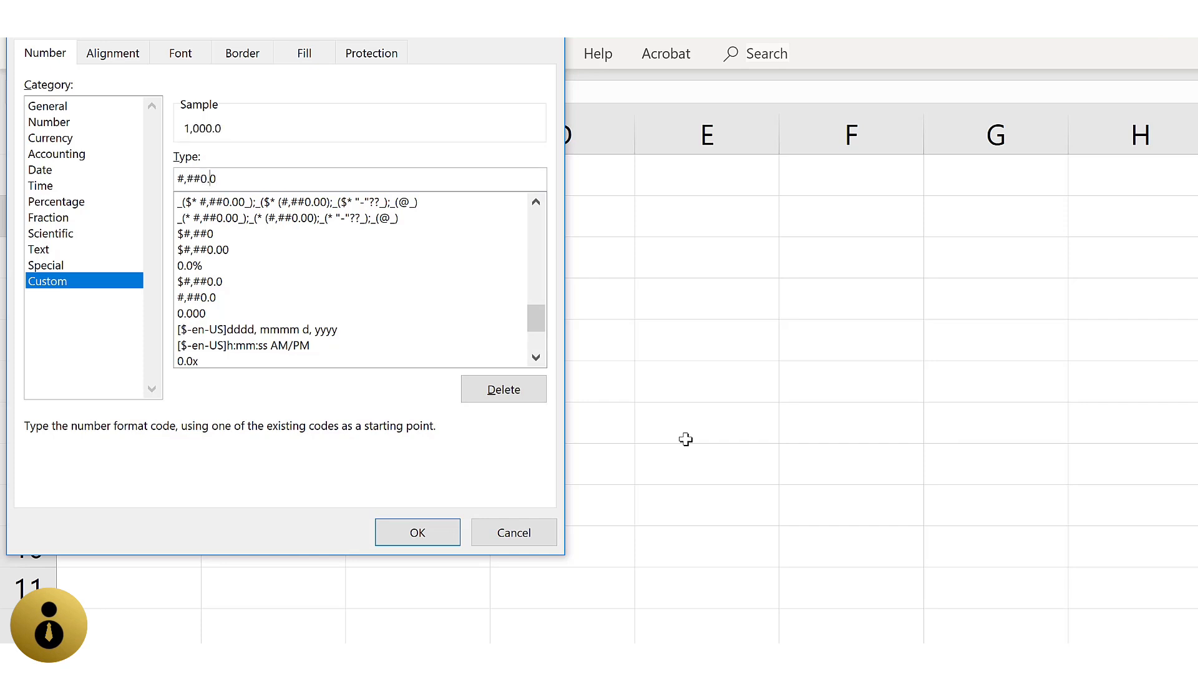
key("Home")
type("$")
key("Return")
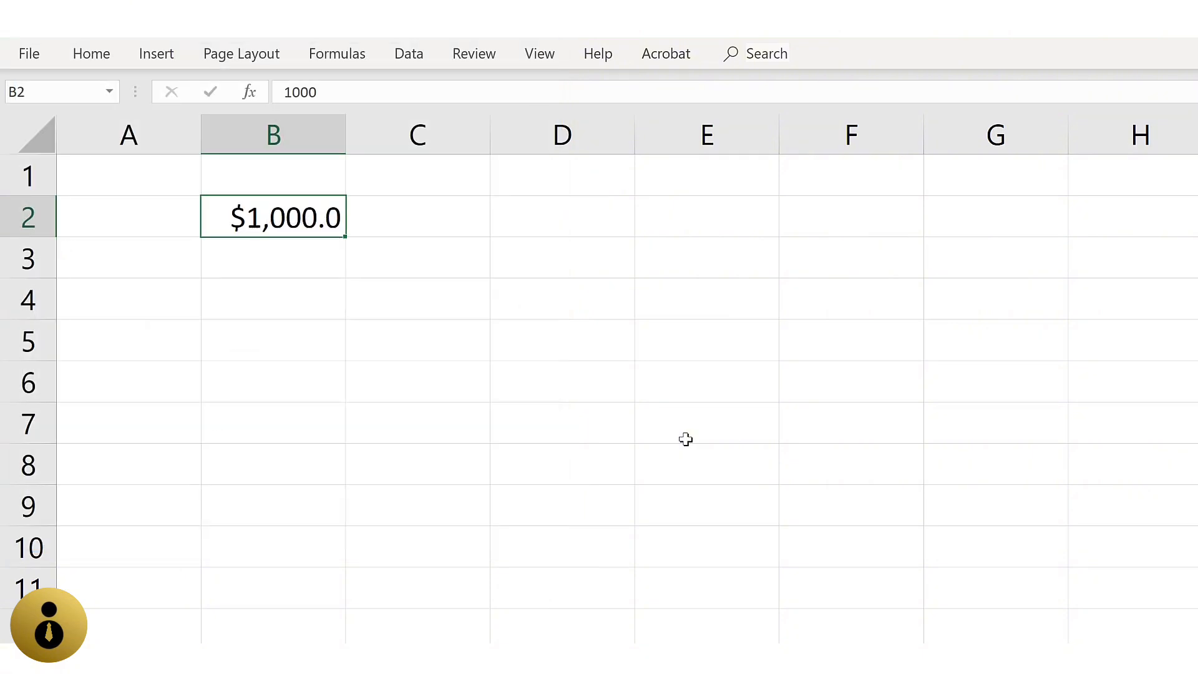
- Enter -1000 in cell B2 and write the placeholder custom format code "positive; negative; zero; text" for it
type("-1000")
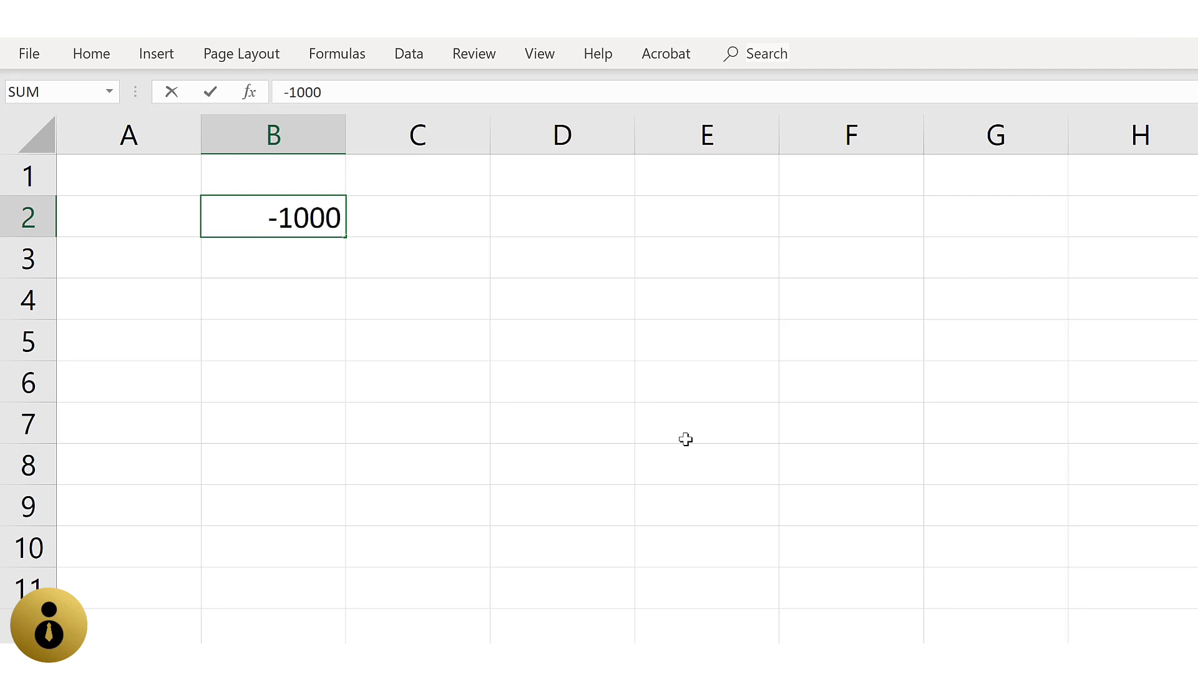
key("ctrl+Return")
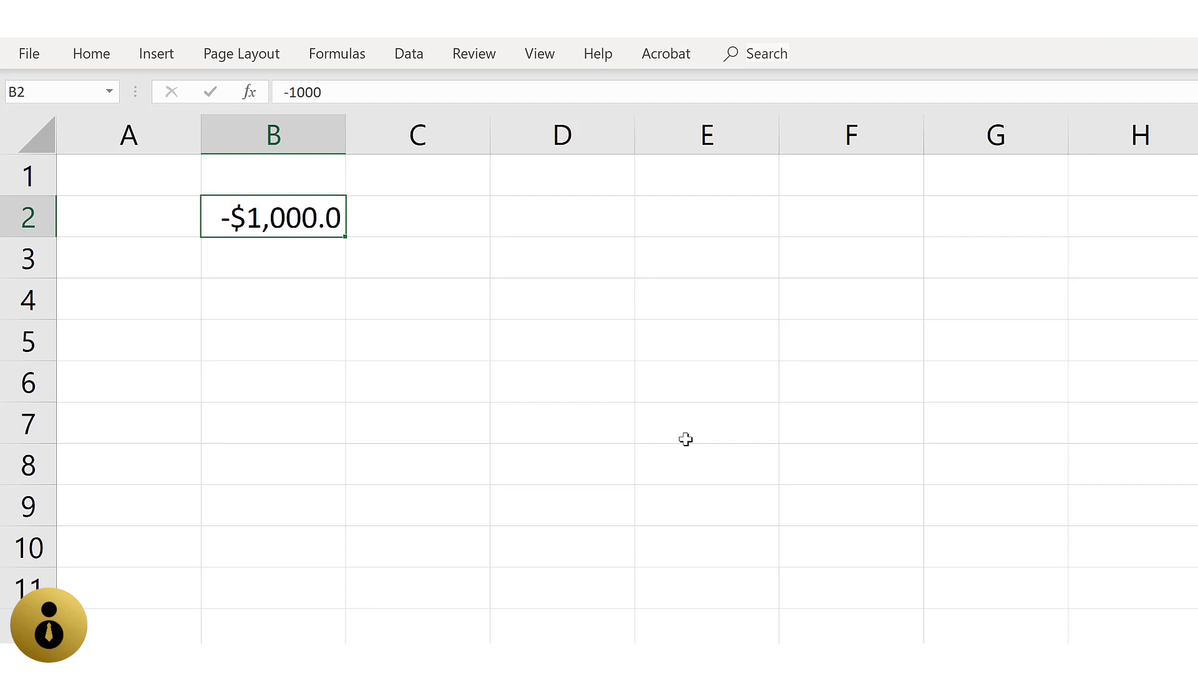
key("ctrl+1")
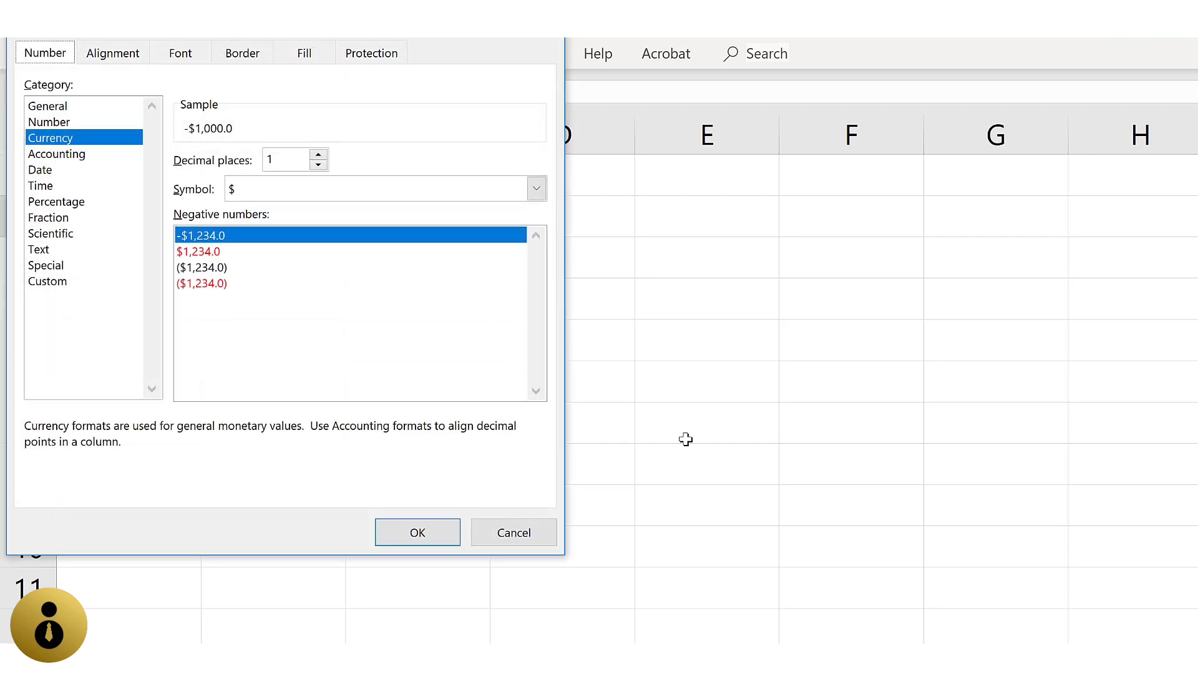
key("Down")
key("Down")
key("Down")
key("Down")
key("Down")
key("Down")
key("Down")
key("Down")
key("Down")
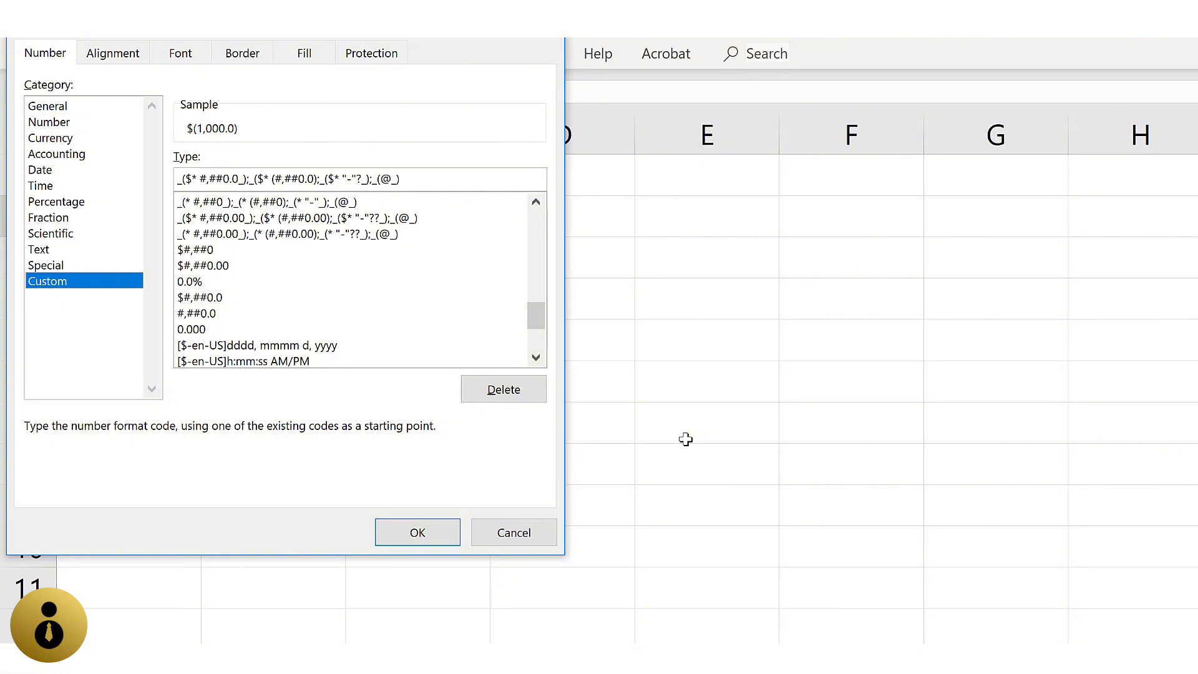
key("Tab")
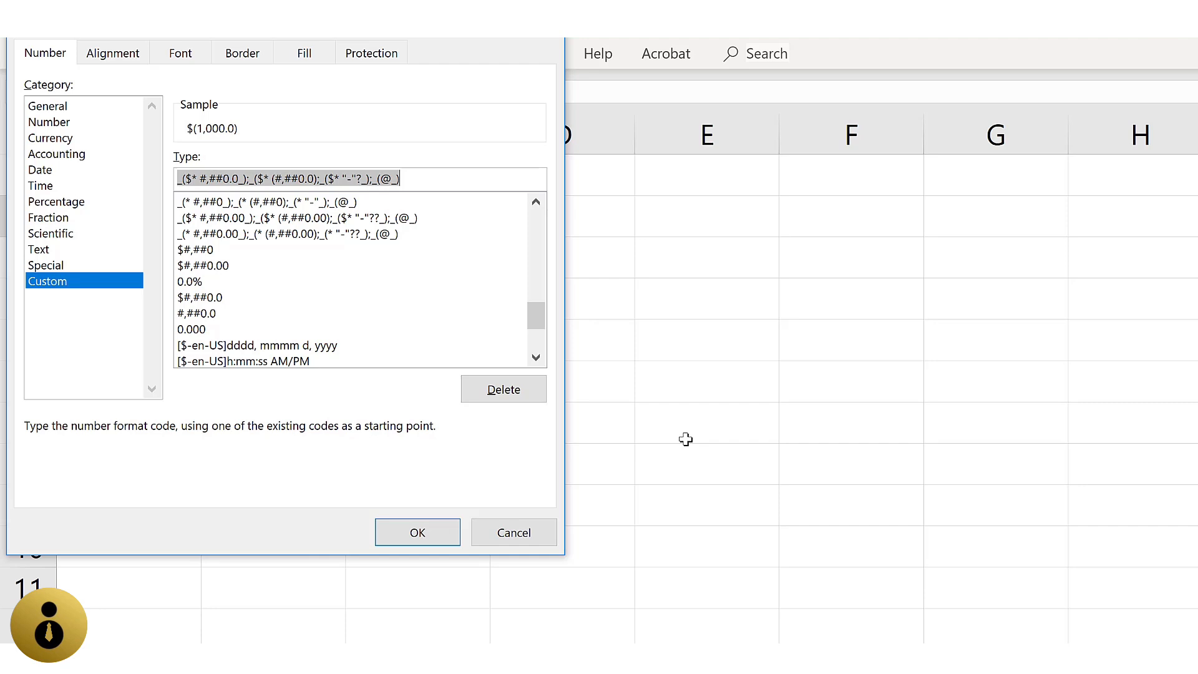
type("positive")
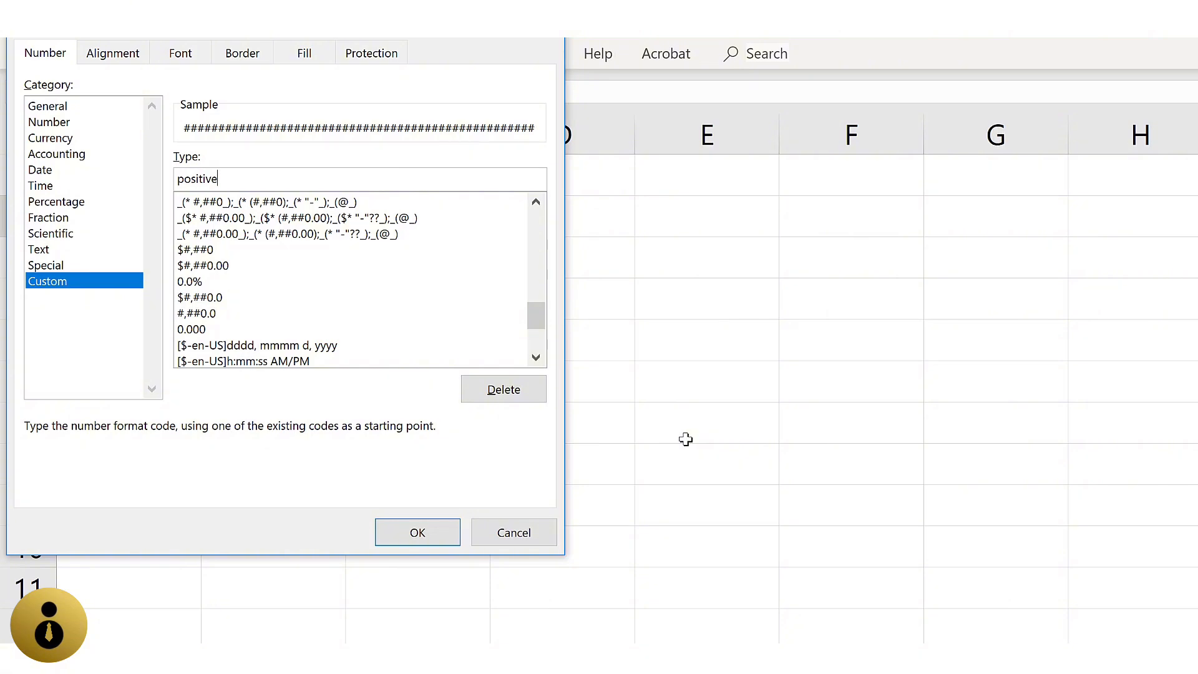
type(";")
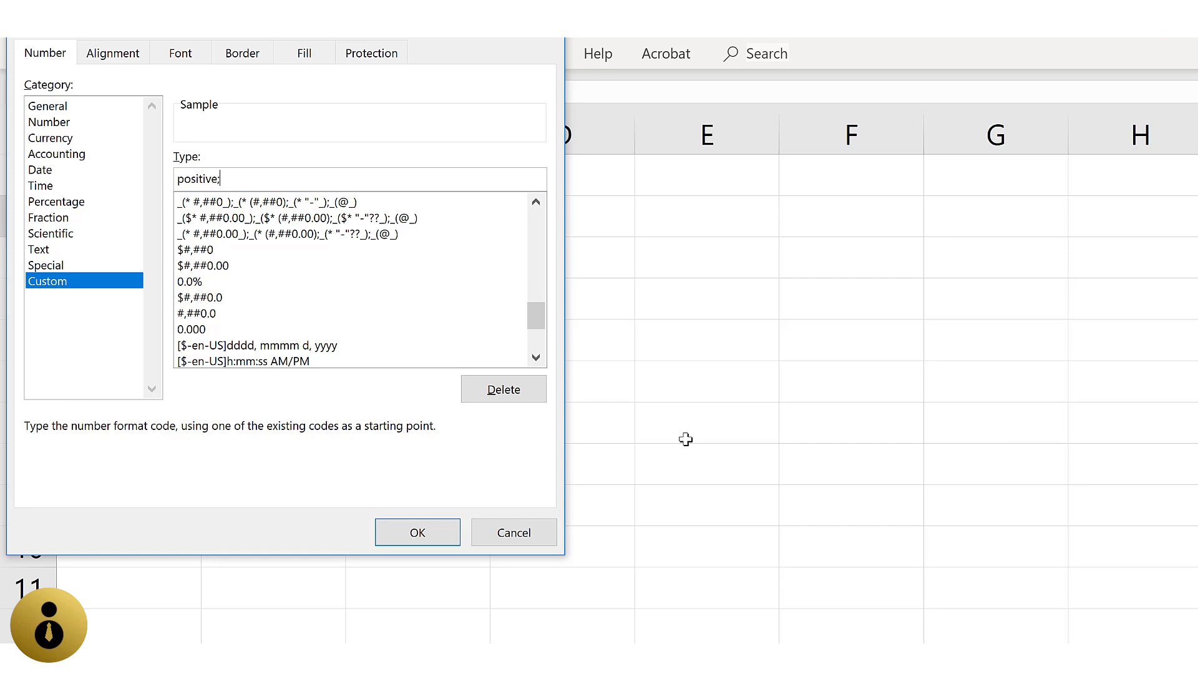
type(" negative; zero;")
type("text")
- Replace the "positive" placeholder in the custom format code with 0.000
key("Home")
key("shift+Right")
key("shift+Right")
key("shift+Right")
key("shift+Right")
key("shift+Right")
key("shift+Right")
key("shift+Right")
key("shift+Right")
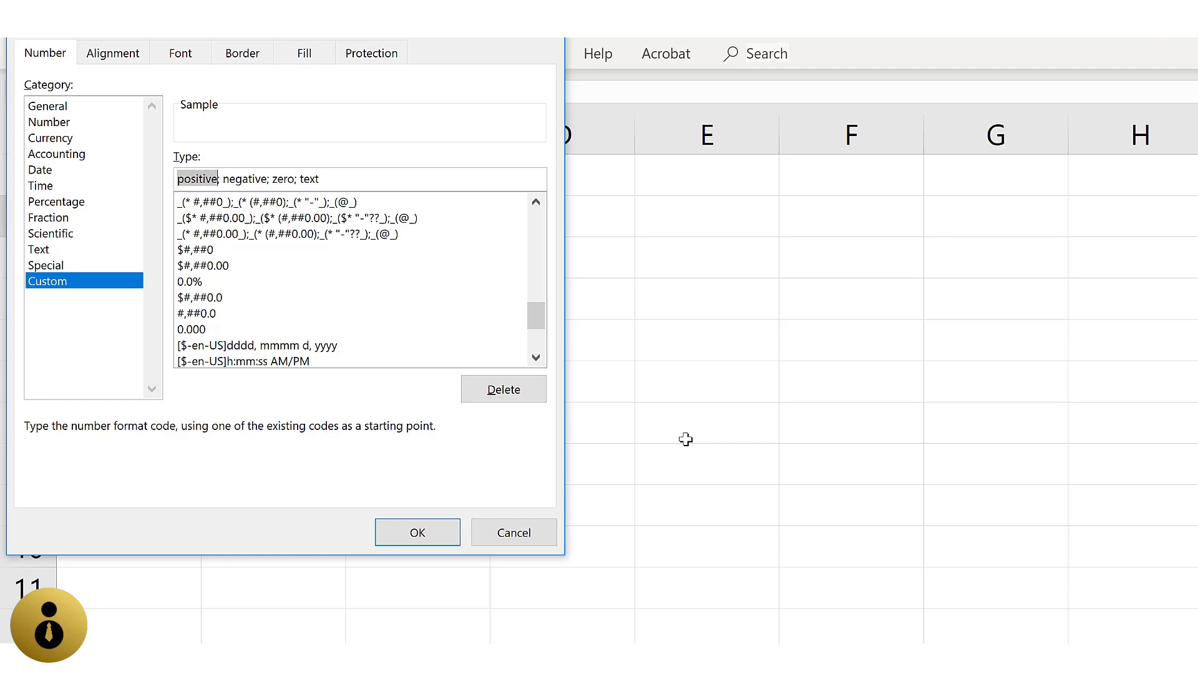
type("0.000")
key("Right")
key("Right")
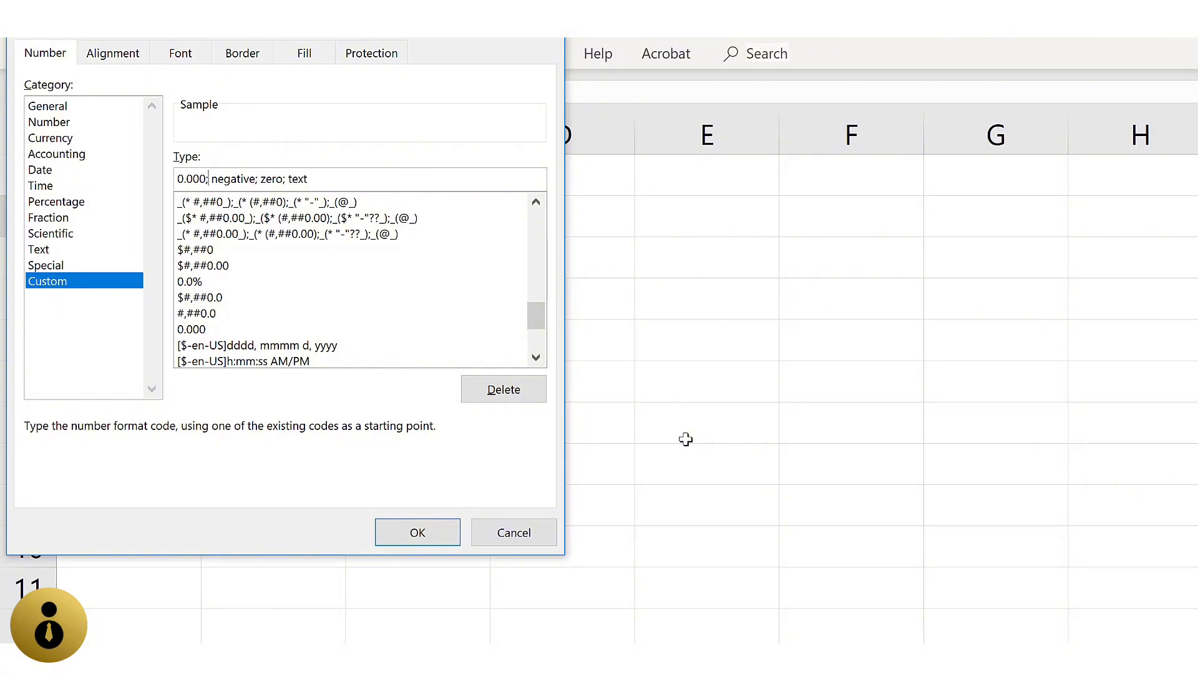
- Replace the "negative" placeholder in the format code with 000.0 and enclose the word zero in quotation marks
key("Delete")
key("Delete")
key("Delete")
key("Delete")
key("Delete")
key("Delete")
key("Delete")
key("Delete")
type("000.0")
key("Right")
key("Right")
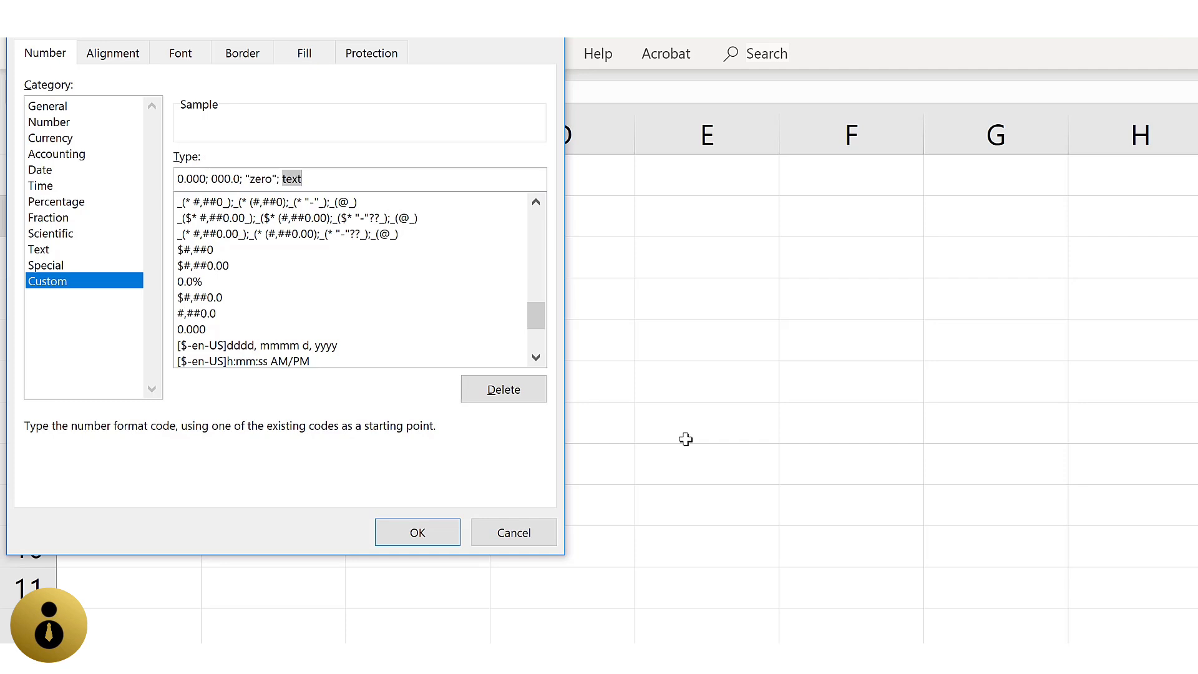
- Replace the text placeholder with "this is text" in quotation marks and apply the four-section custom format to cell B2
type("this is text")
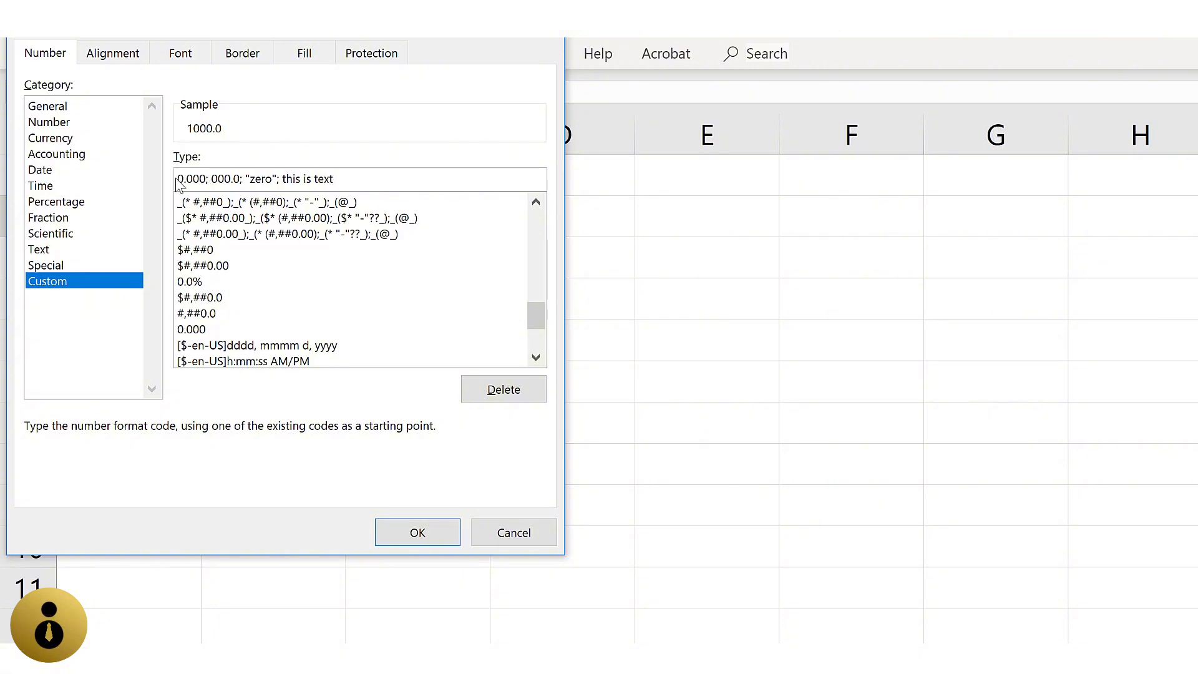
left_click_drag(177, 181, 408, 181)
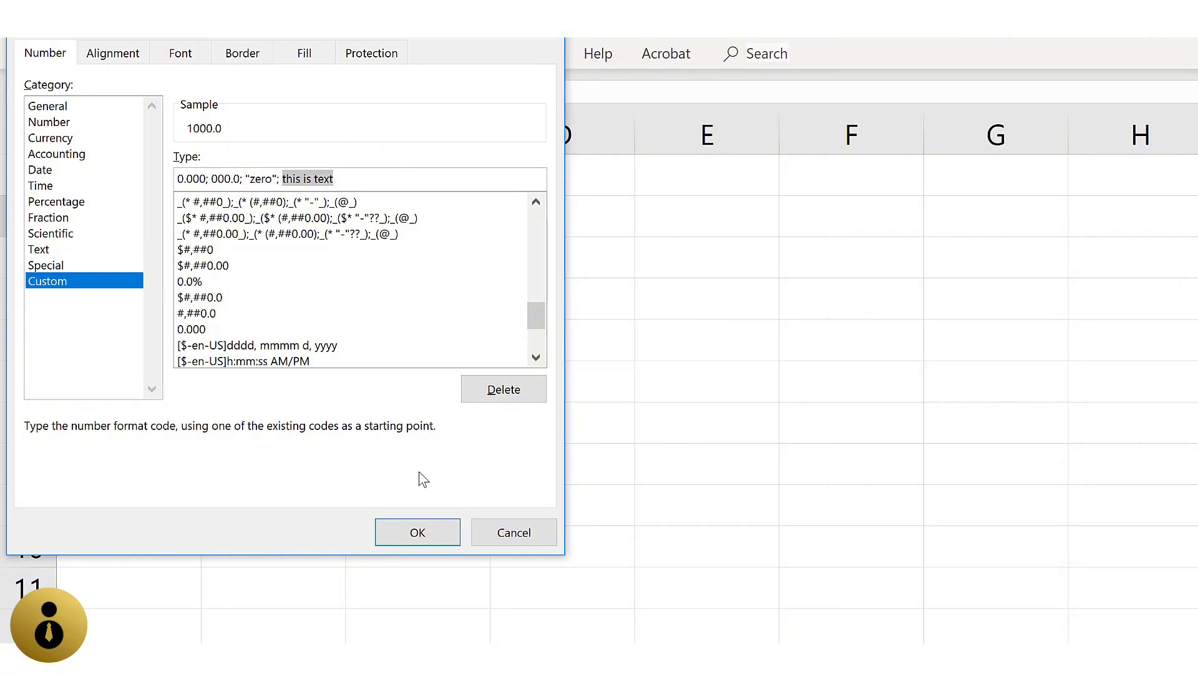
left_click(418, 535)
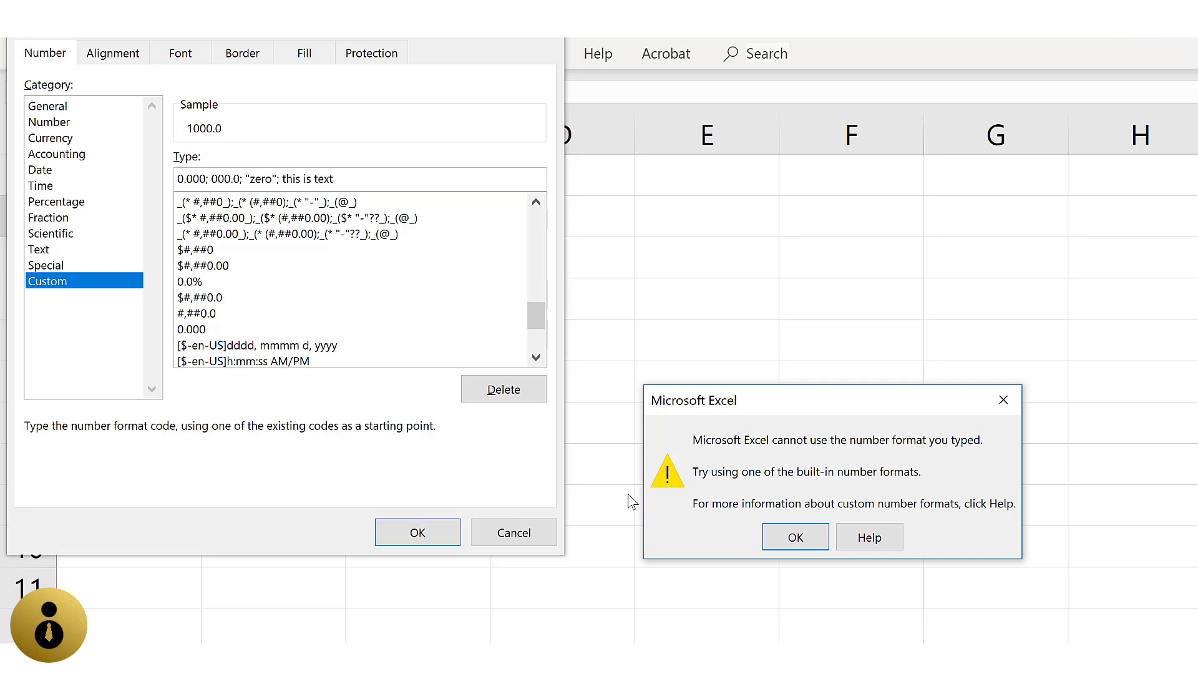
left_click(782, 547)
left_click(284, 179)
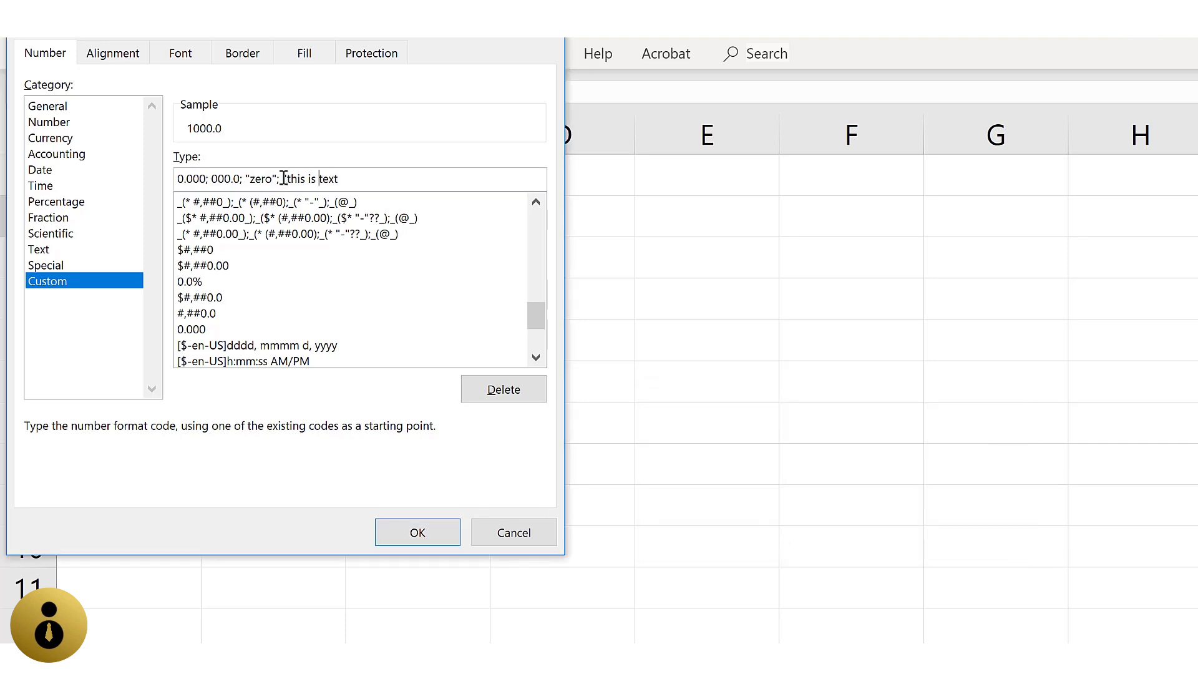
type("\"")
key("Return")
- Test the four-section format by entering 1, -1, 0 and the word text in cell B2 one after another
type("1")
key("ctrl+Return")
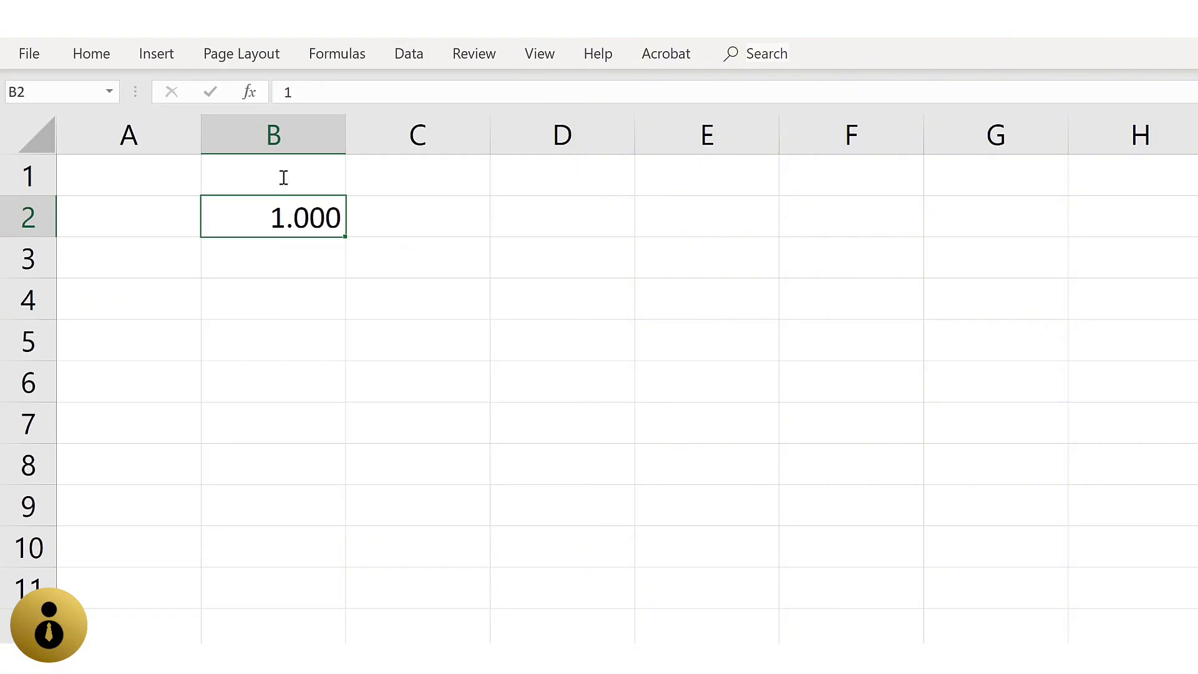
type("-1")
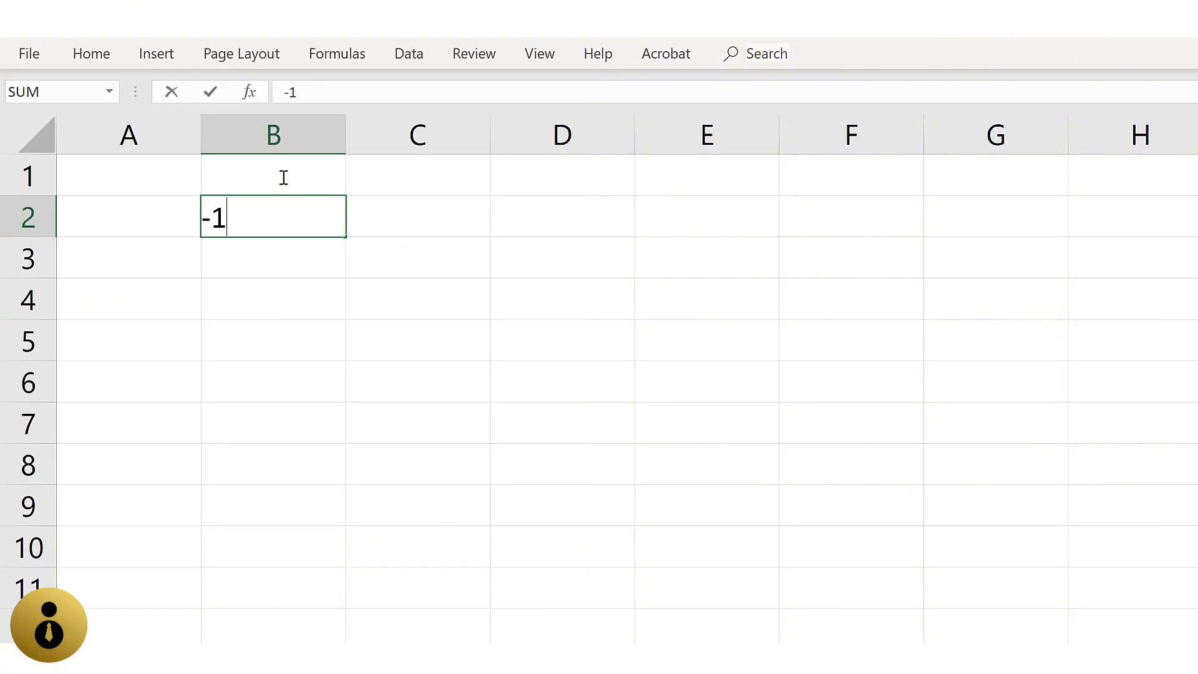
key("ctrl+Return")
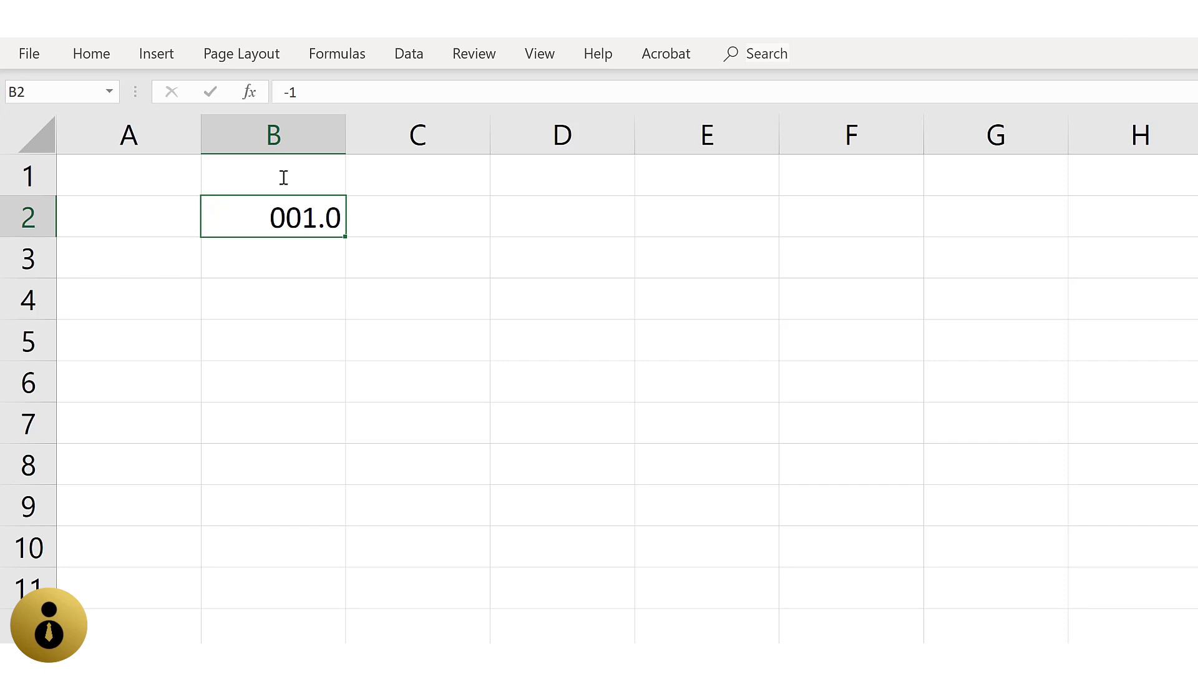
type("0")
key("ctrl+Return")
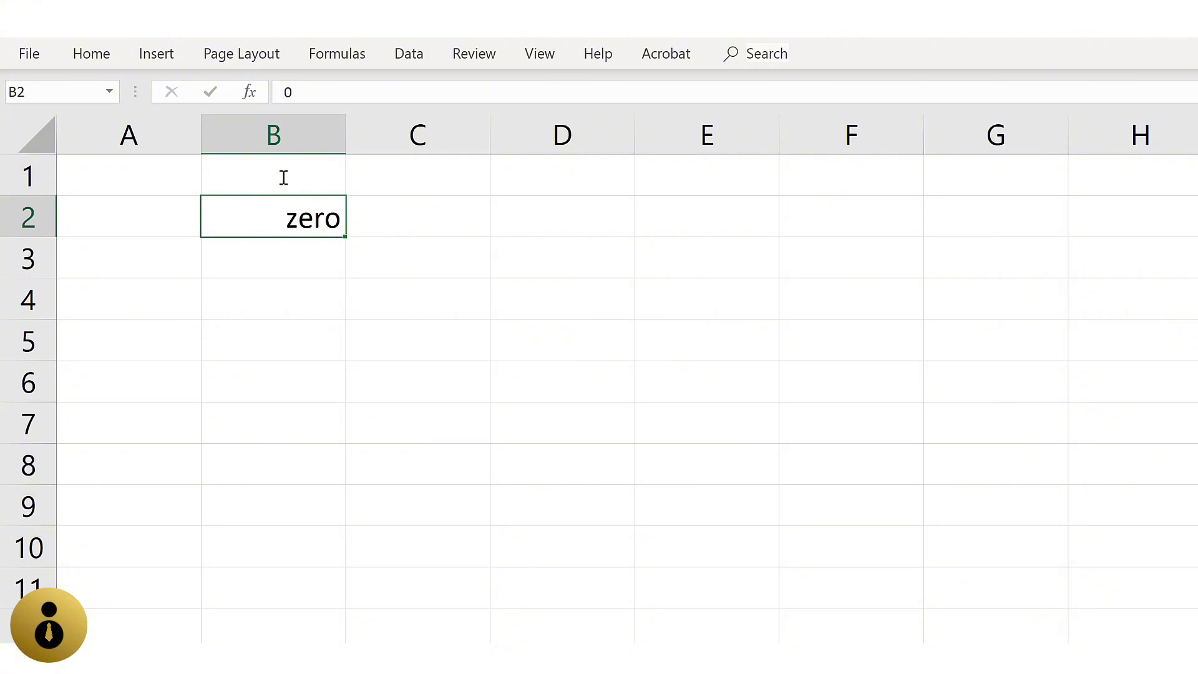
type("text")
key("ctrl+Return")
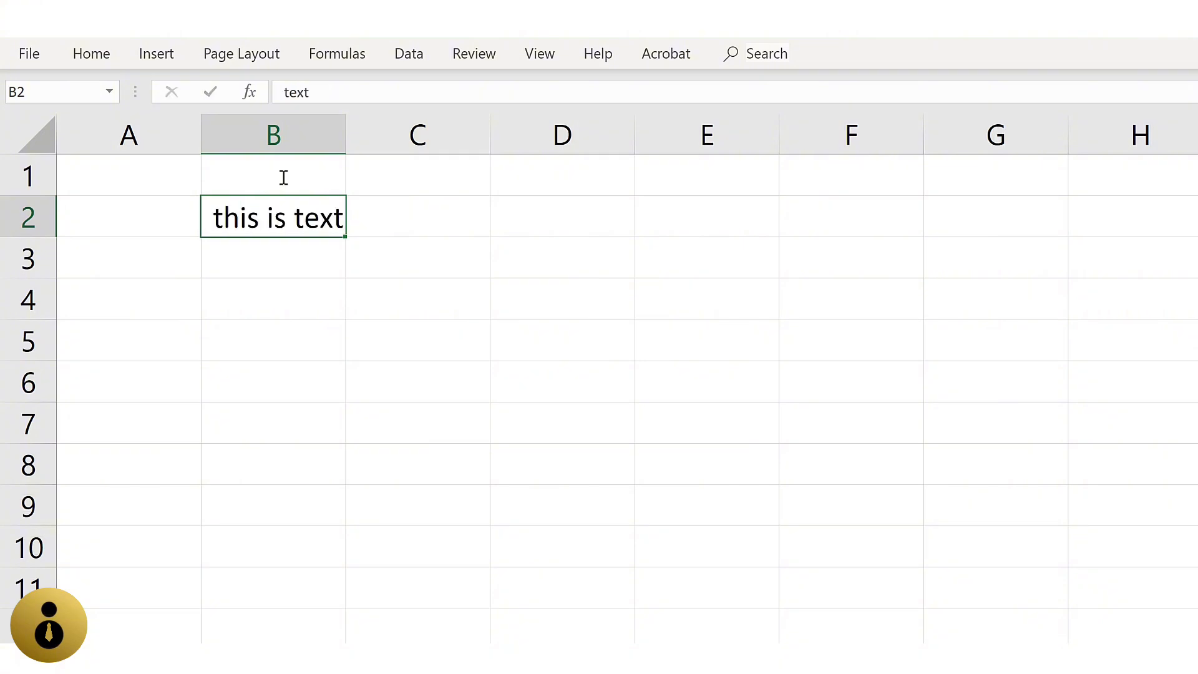
- Apply the two-section custom number format $#,##0.0; ($#,##0.0) to cell B2
key("ctrl+1")
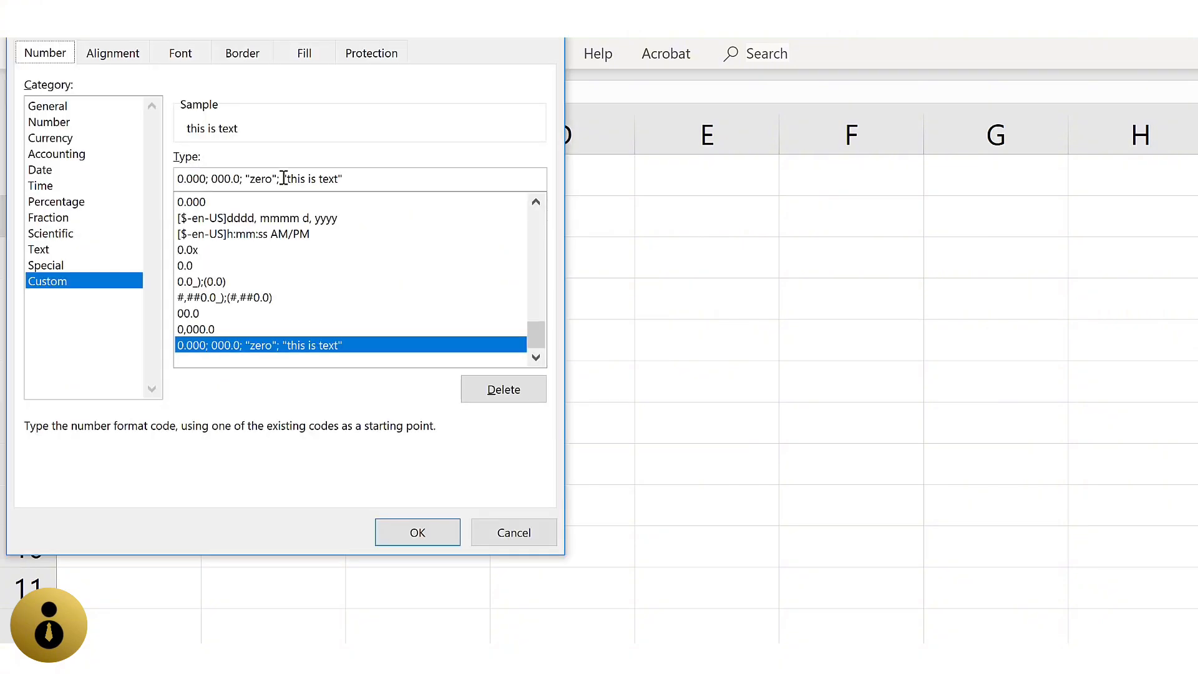
key("Tab")
key("Tab")
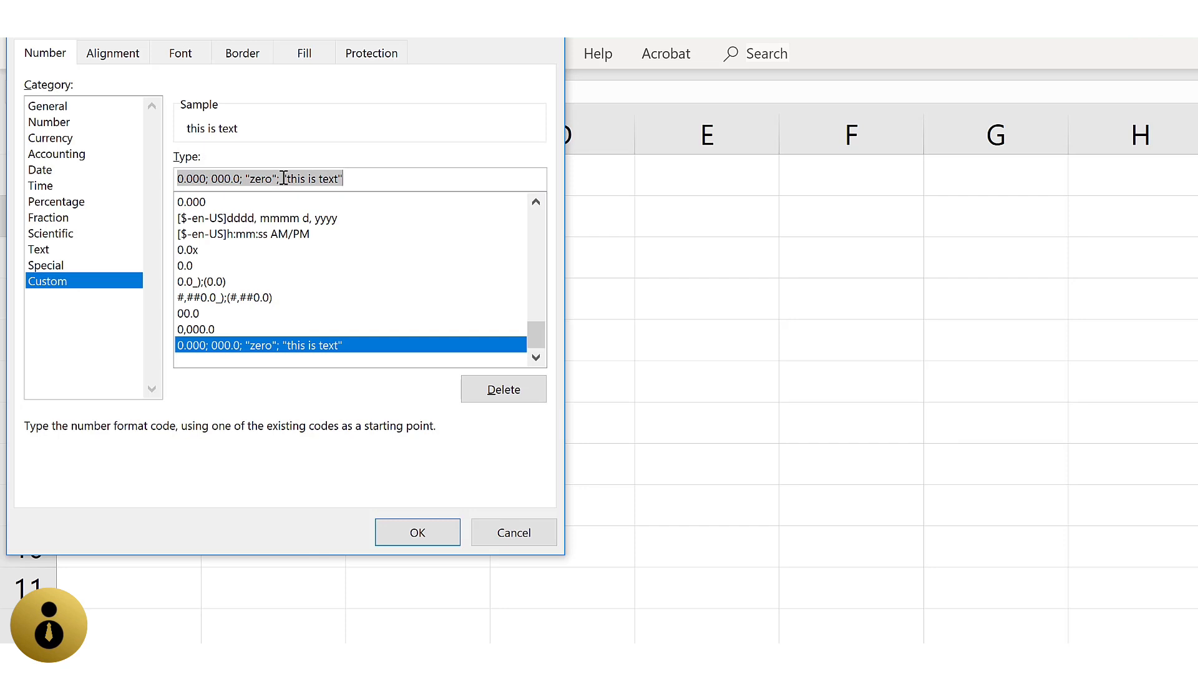
type("$#,")
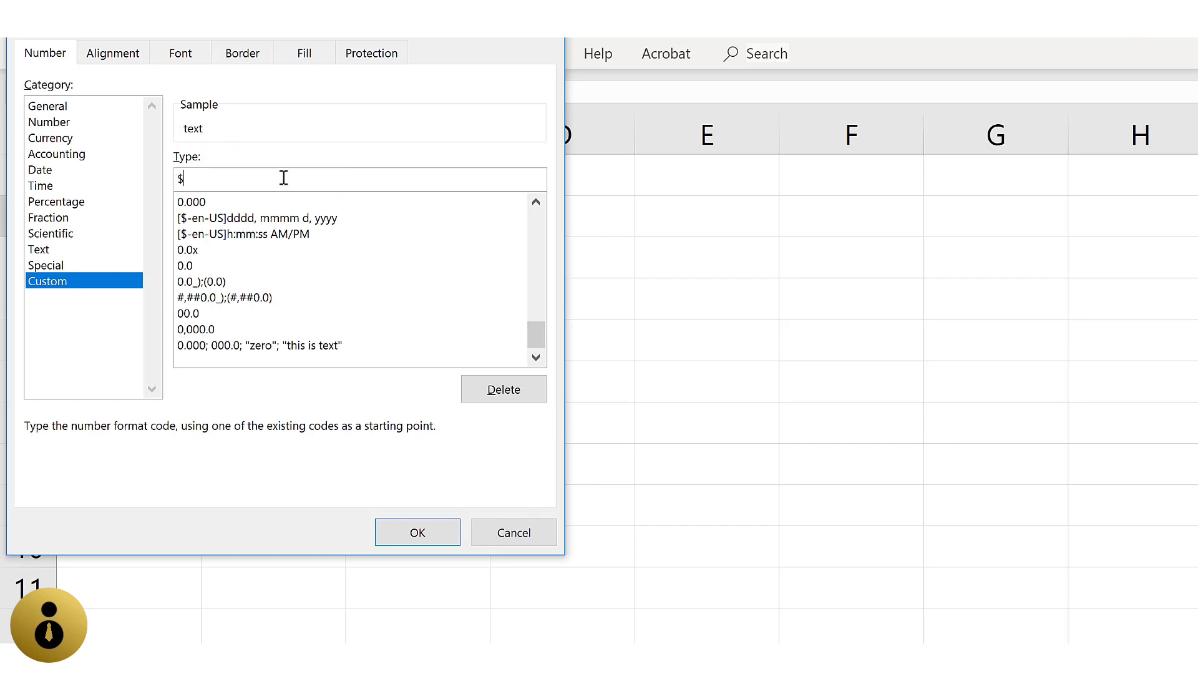
type("##0.0")
type("; ($#,##0.0)")
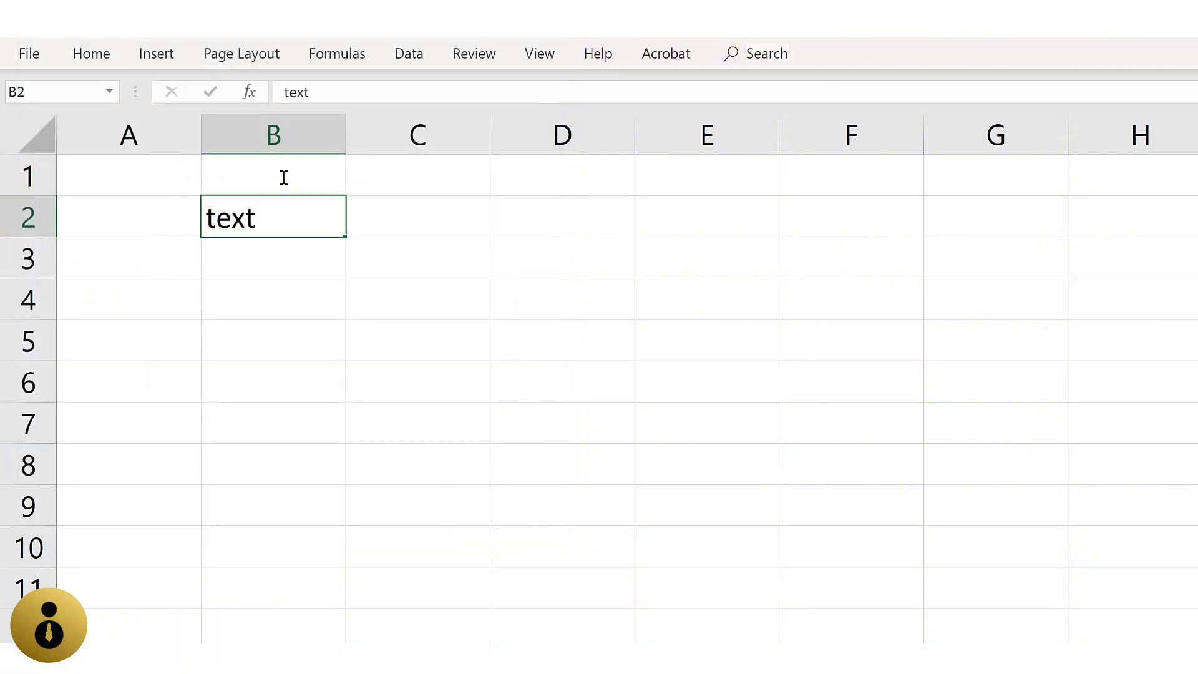
- Test the currency format by entering 1000 and then -1000 in cell B2
type("1000")
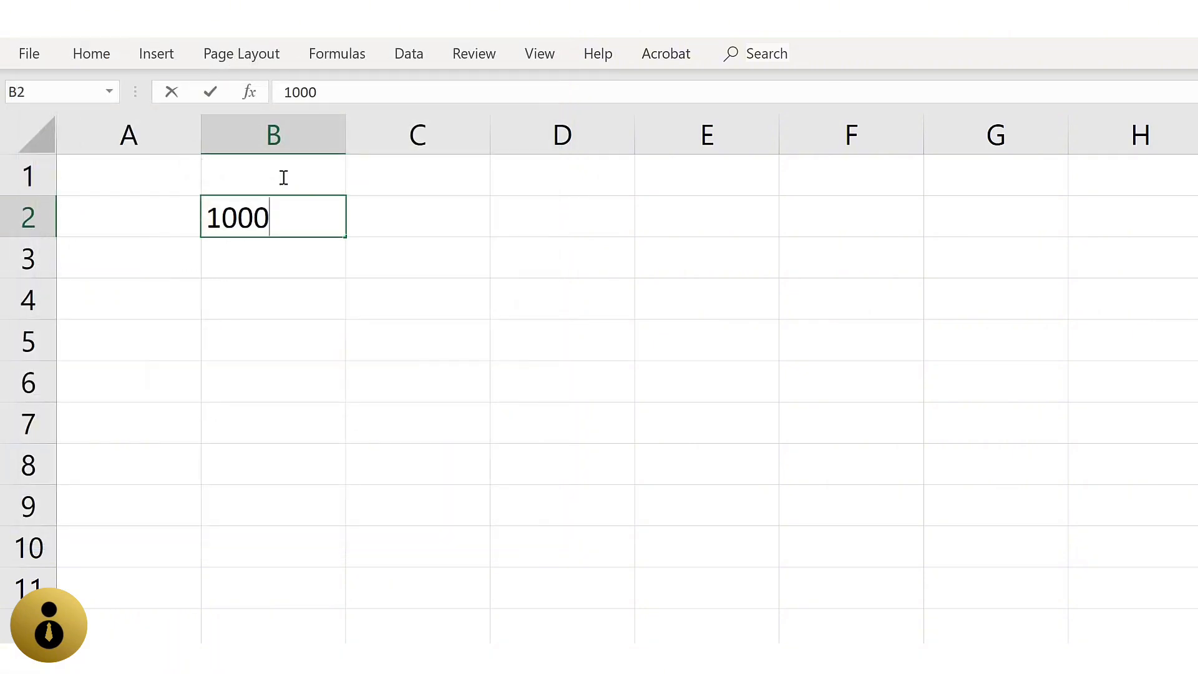
key("ctrl+Return")
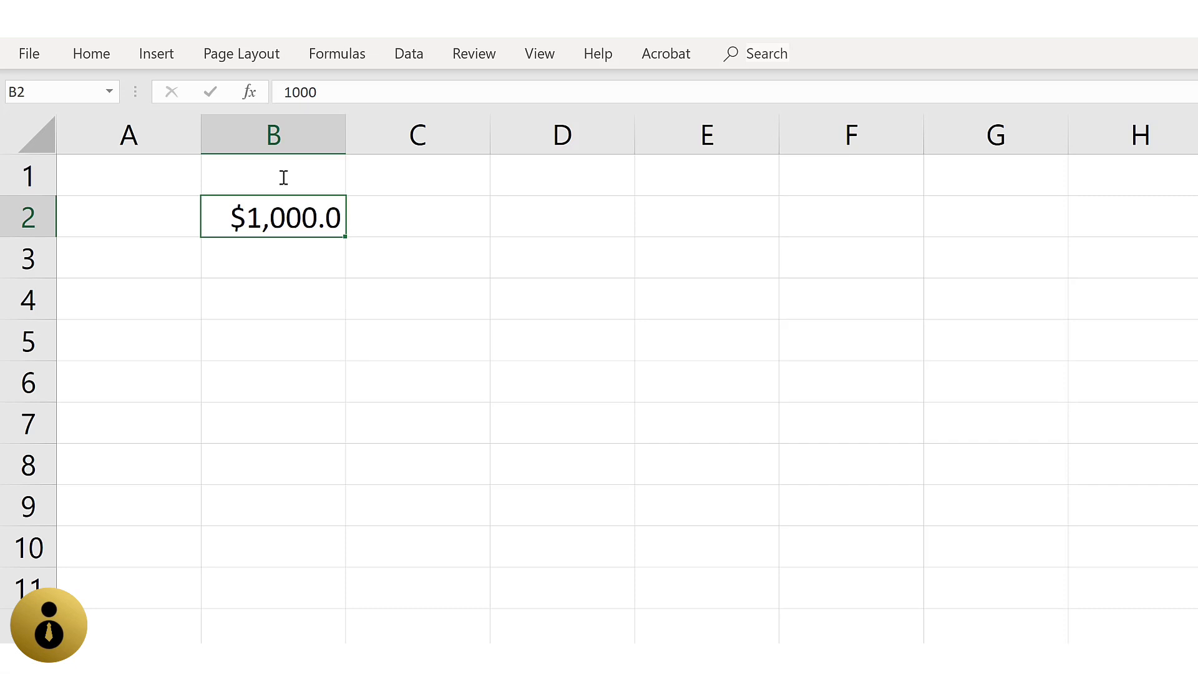
type("-1000")
key("ctrl+Return")
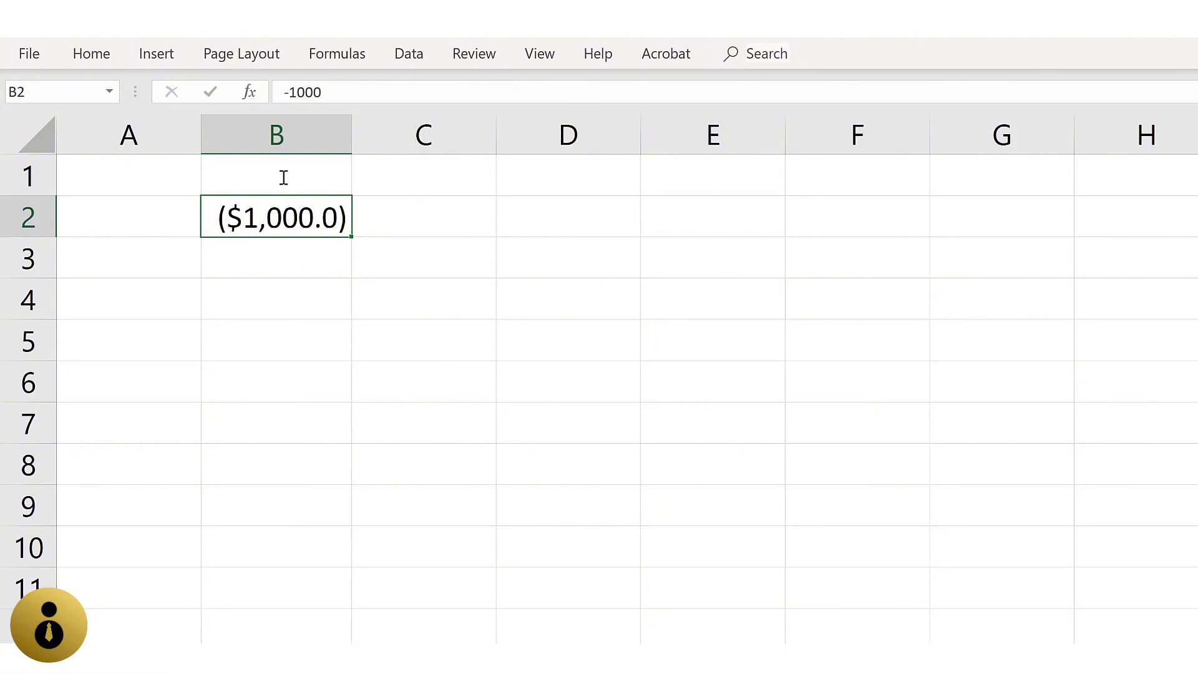
- Fill the value and format of cell B2 down through cell B7
key("shift+Down")
key("shift+Down")
key("shift+Down")
key("shift+Down")
key("shift+Down")
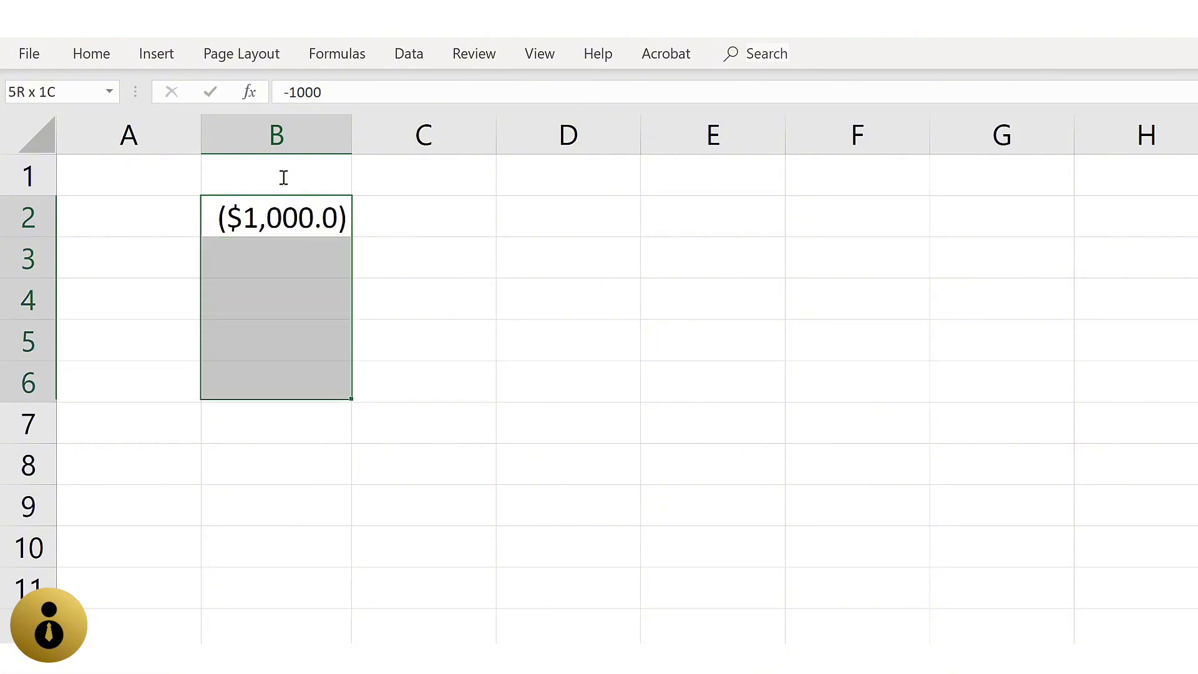
key("ctrl+d")
key("Down")
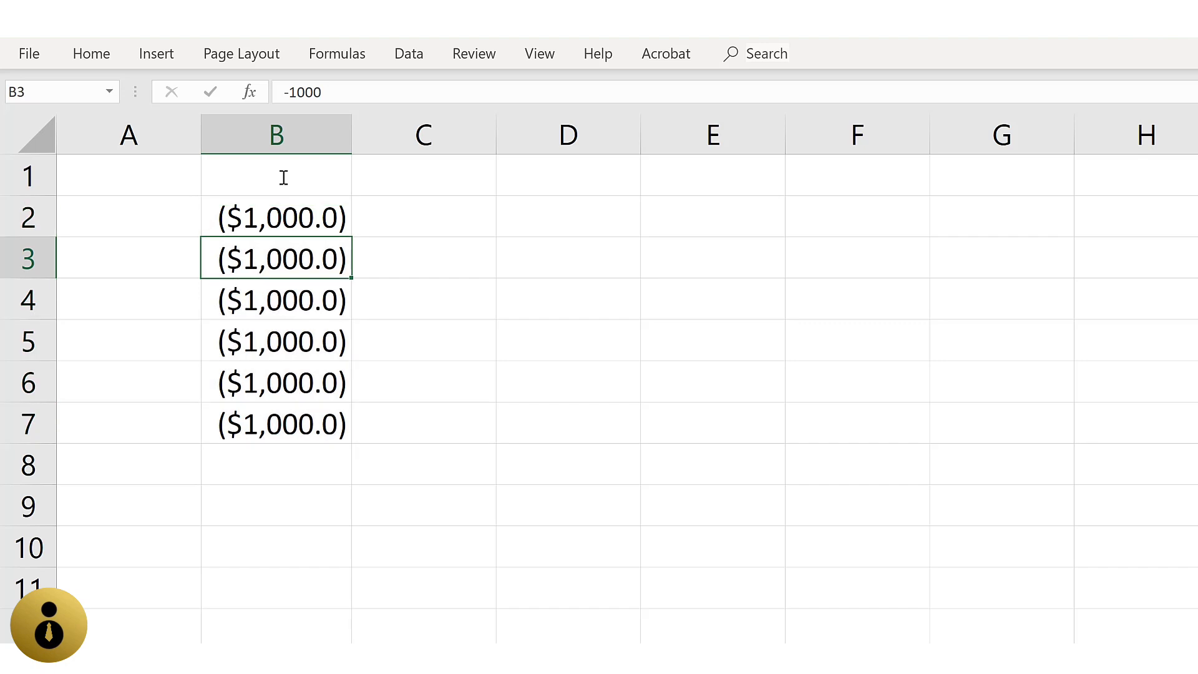
- Enter 1 in cells B3, B5 and B7 so positive and negative values alternate down the column
type("1")
key("Down")
key("Down")
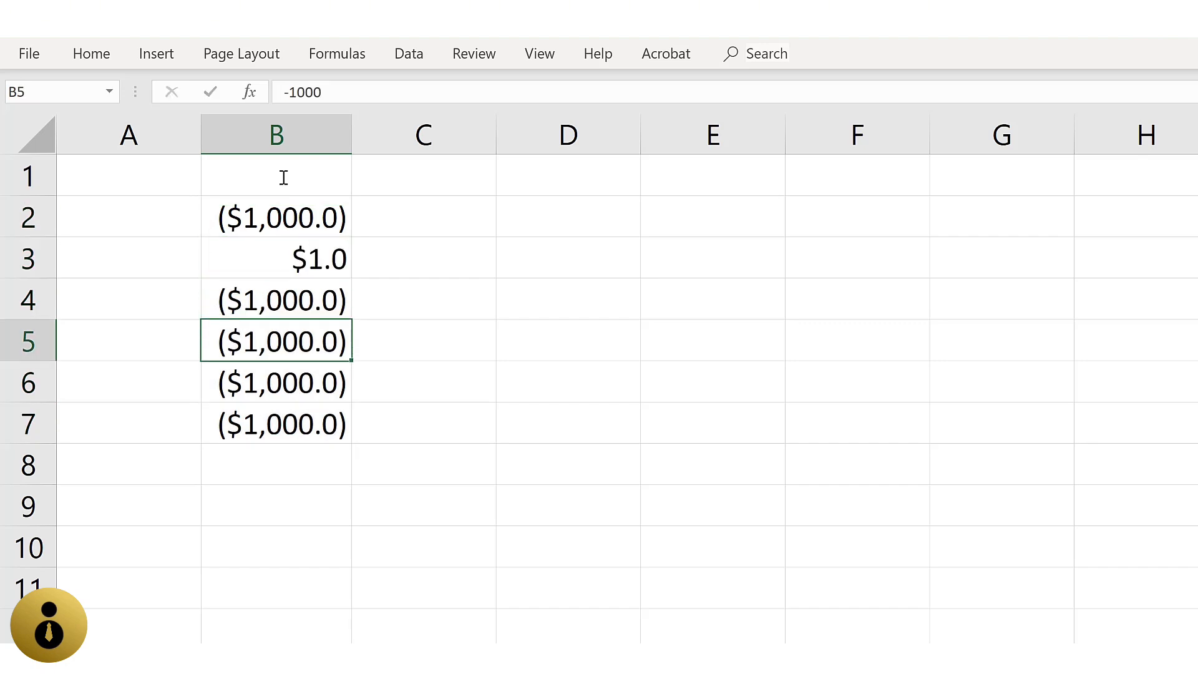
type("1")
key("Down")
key("Down")
type("1")
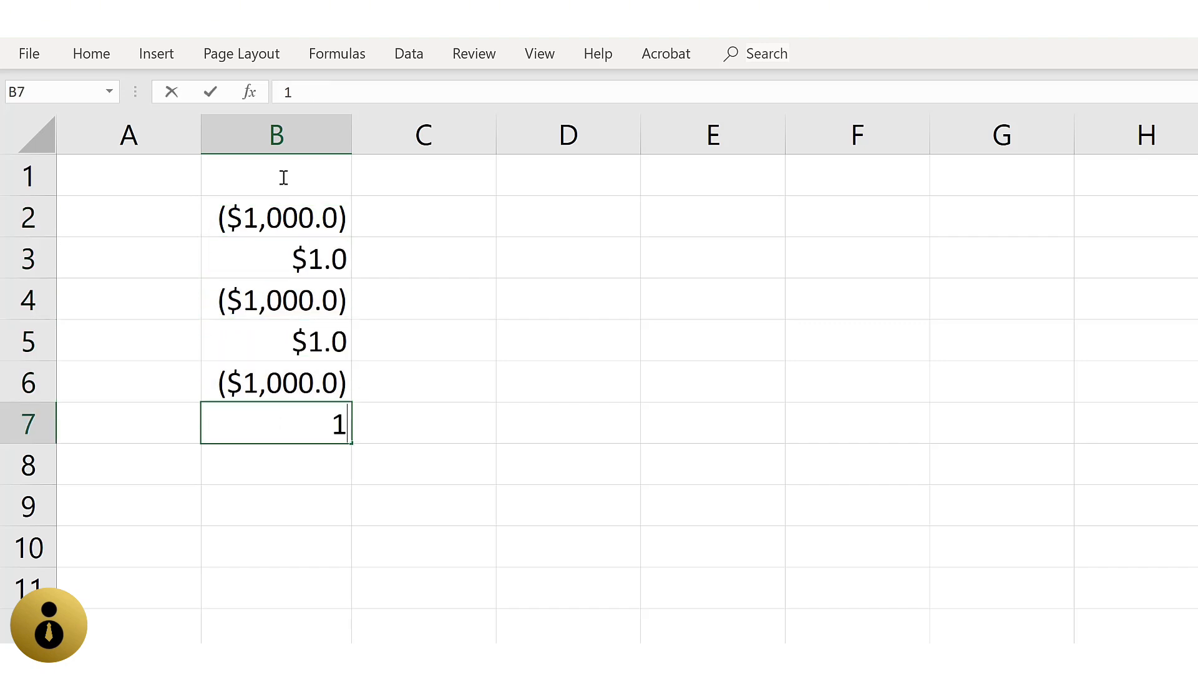
key("Down")
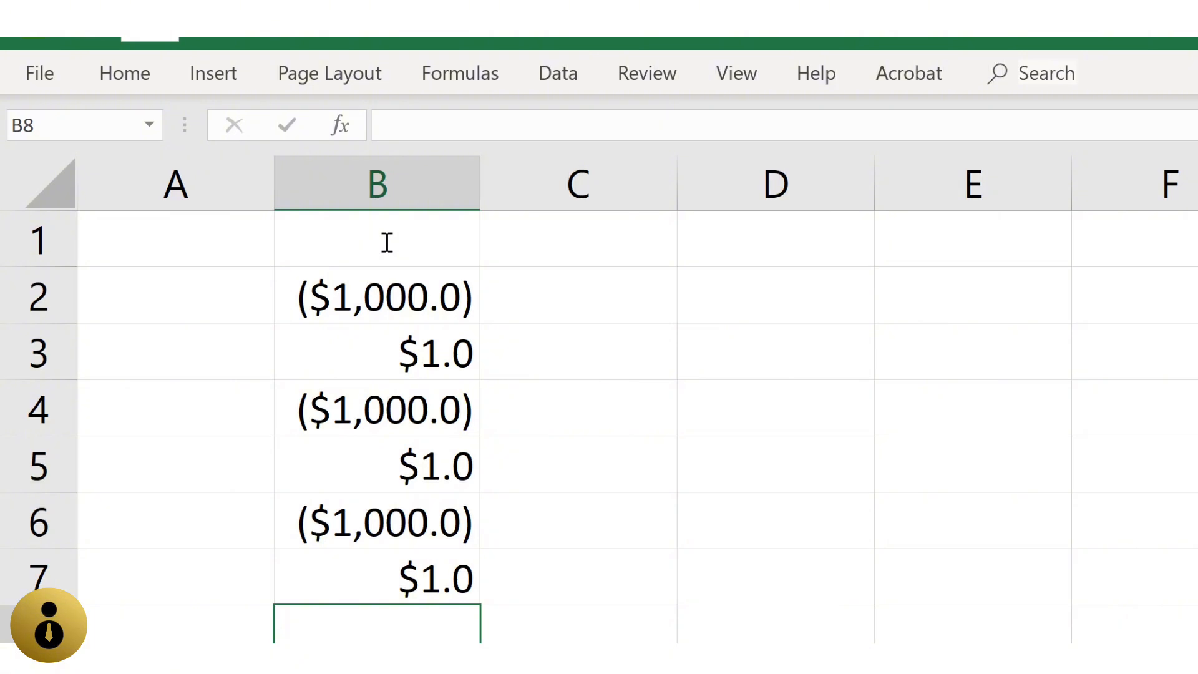
- Try removing the closing parenthesis from the negative section of cell B6's custom format and compare its alignment with the cells around it
key("Up")
key("Up")
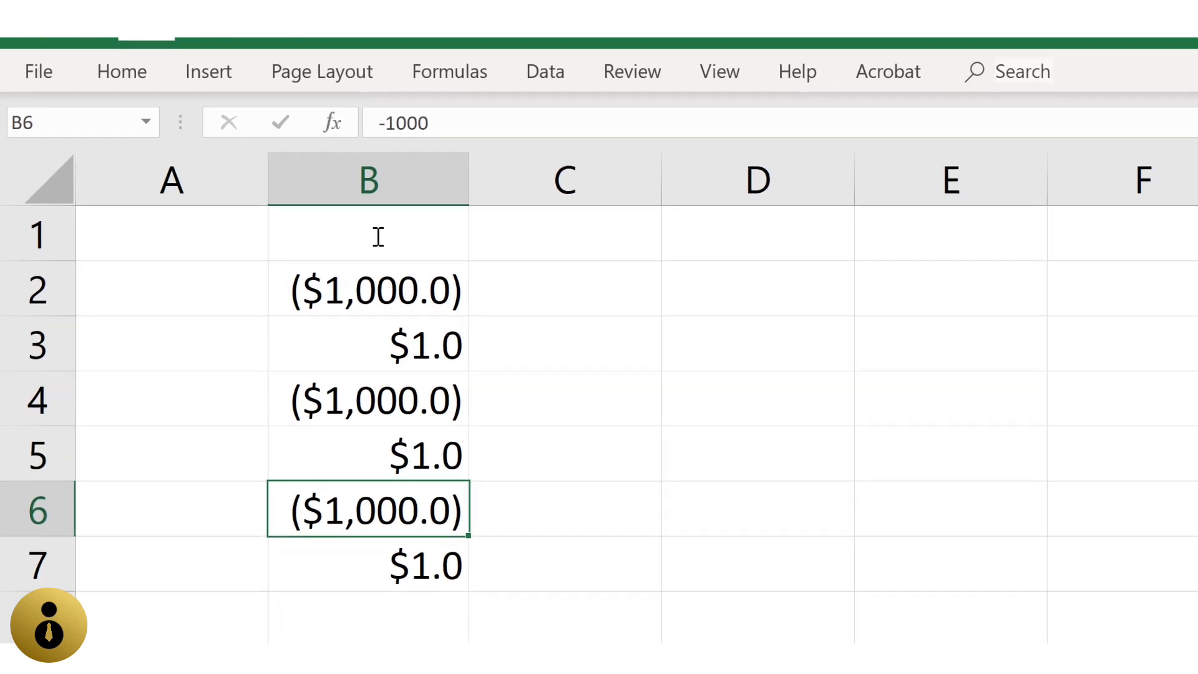
key("ctrl+1")
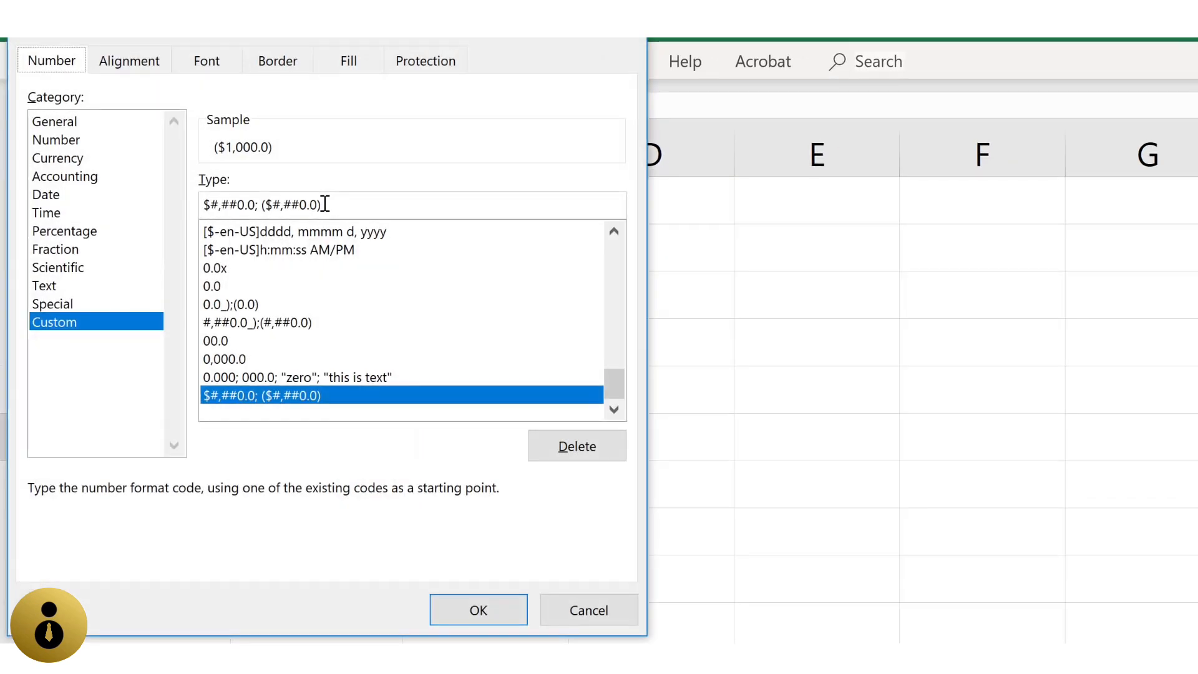
left_click(326, 205)
key("BackSpace")
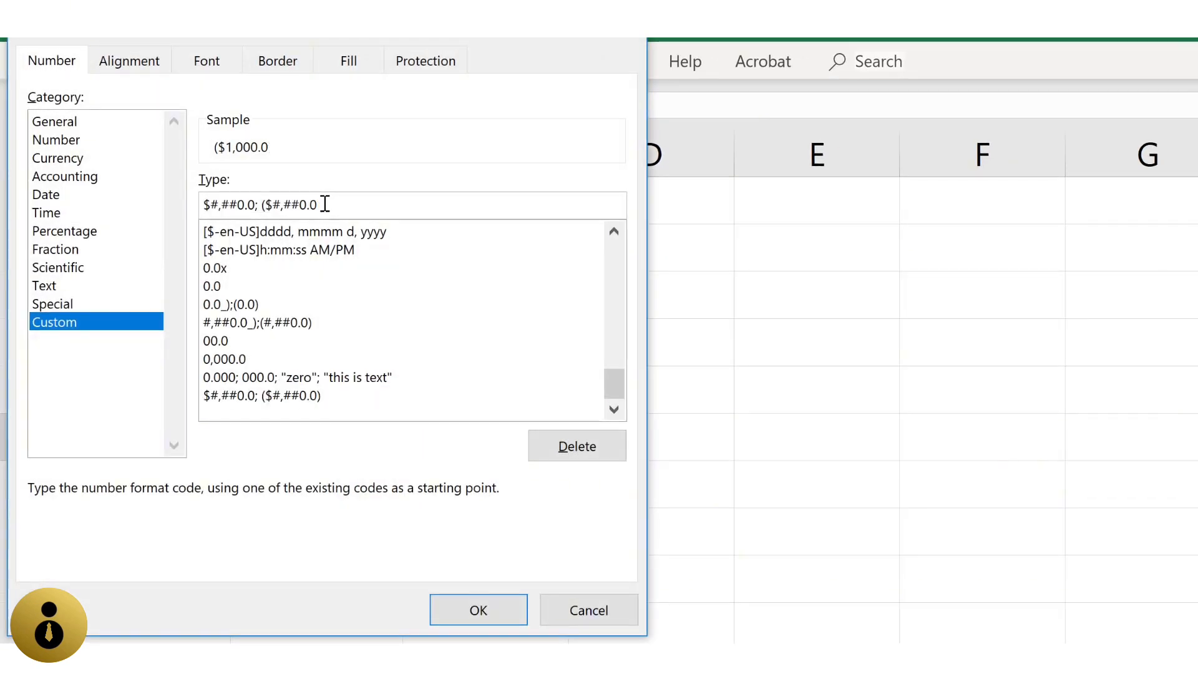
key("Return")
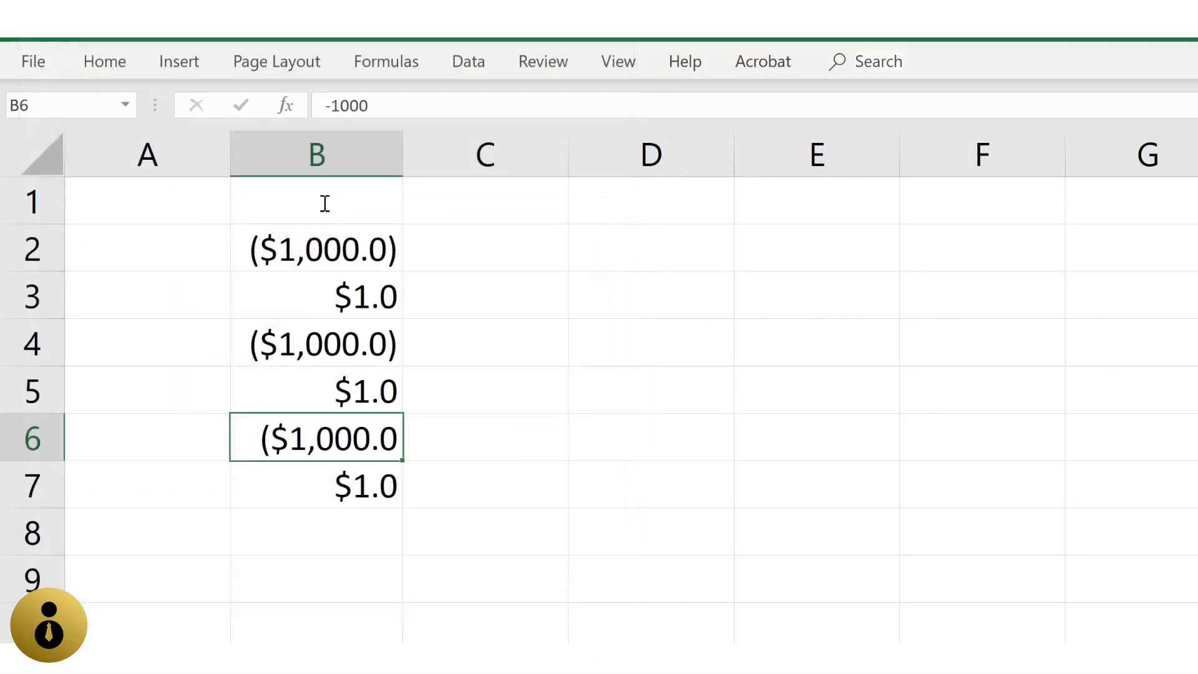
key("shift+Down")
key("Down")
key("Down")
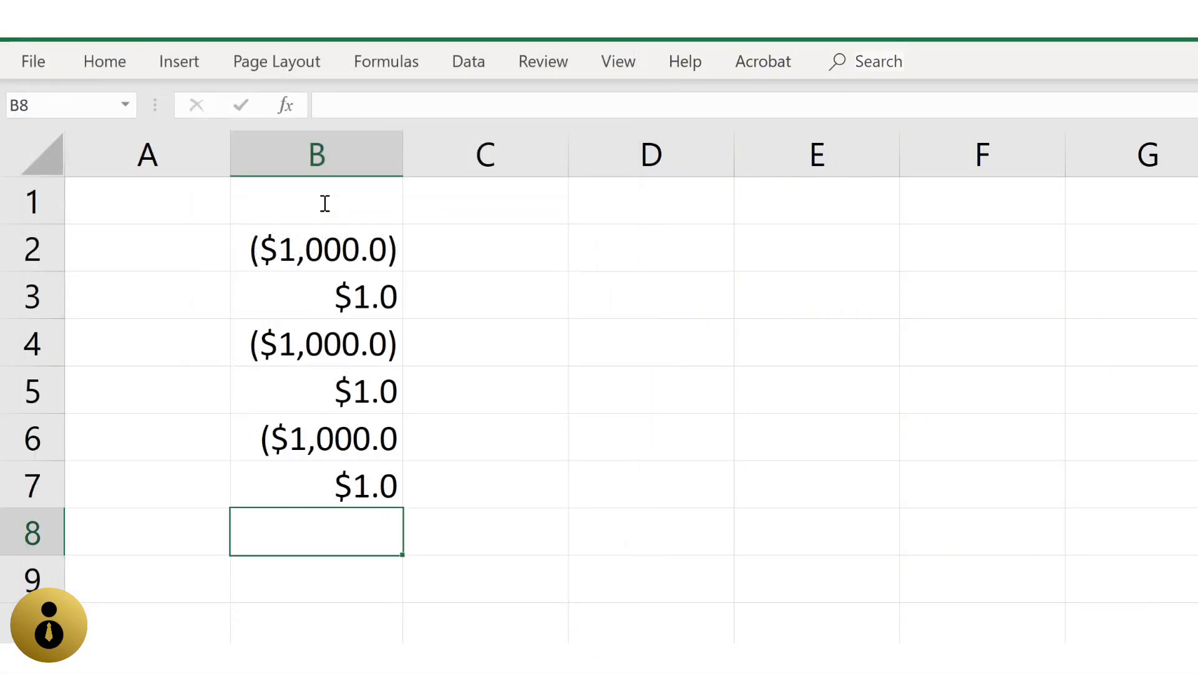
key("Up")
key("Up")
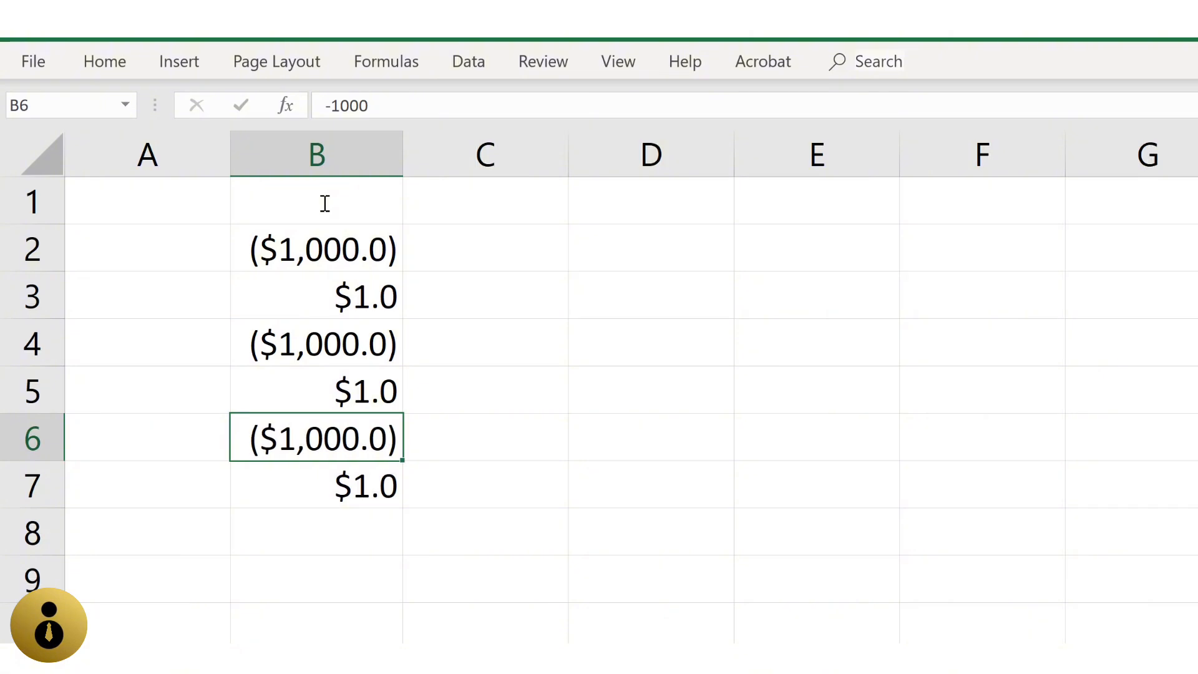
- Add a closing parenthesis to the positive section of cell B7's custom format, making it $#,##0.0); ($#,##0.0)
key("Down")
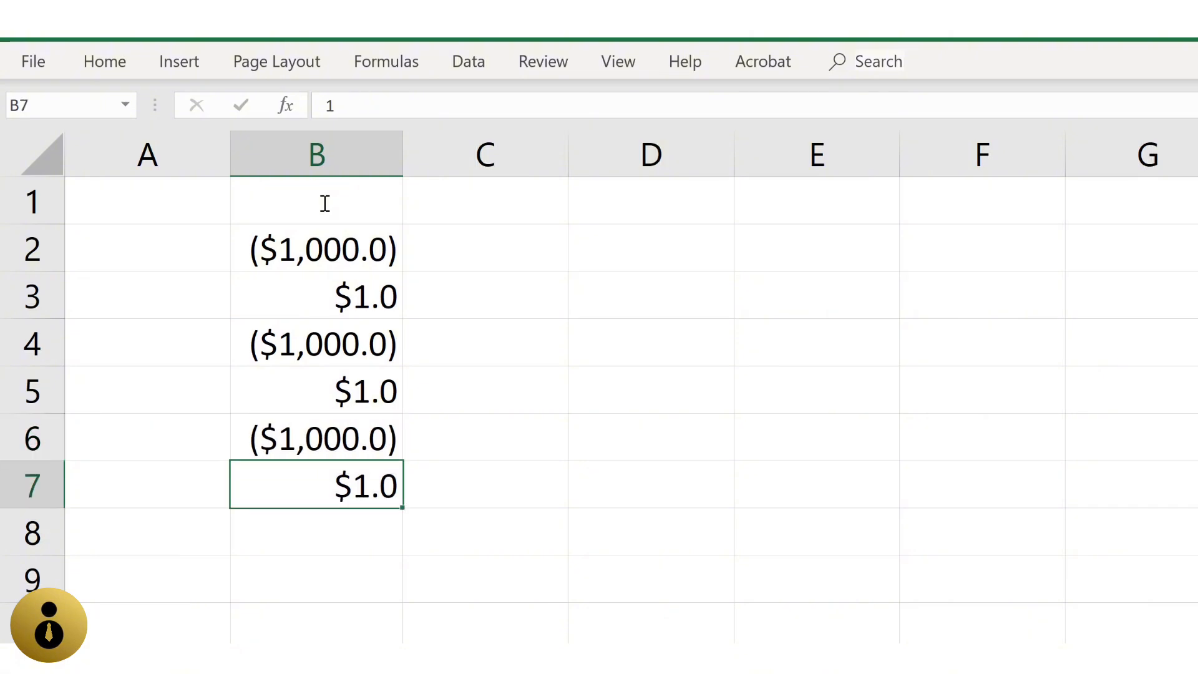
key("ctrl+1")
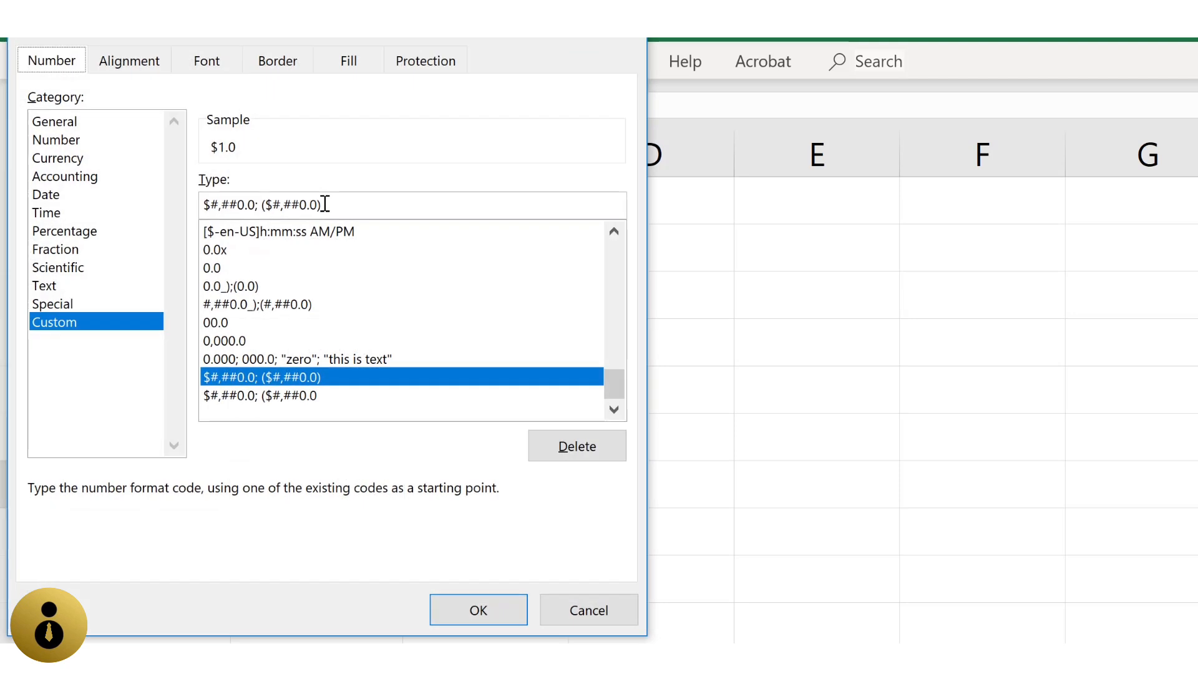
key("Tab")
key("Tab")
key("Right")
key("Left")
key("Left")
key("Left")
key("Left")
key("Left")
key("Left")
key("Left")
key("Left")
key("Left")
key("Left")
key("Delete")
key("Return")
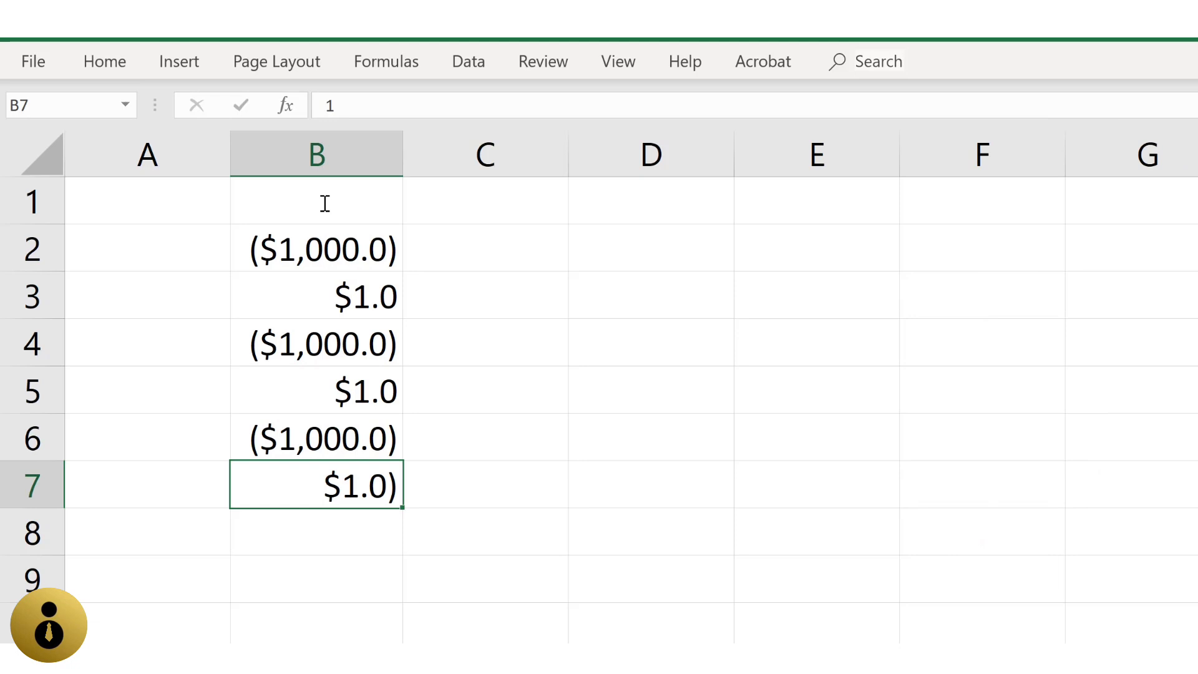
- Insert an underscore before the closing parenthesis in the positive section of cell B7's format, making it $#,##0.0_); ($#,##0.0)
key("ctrl+1")
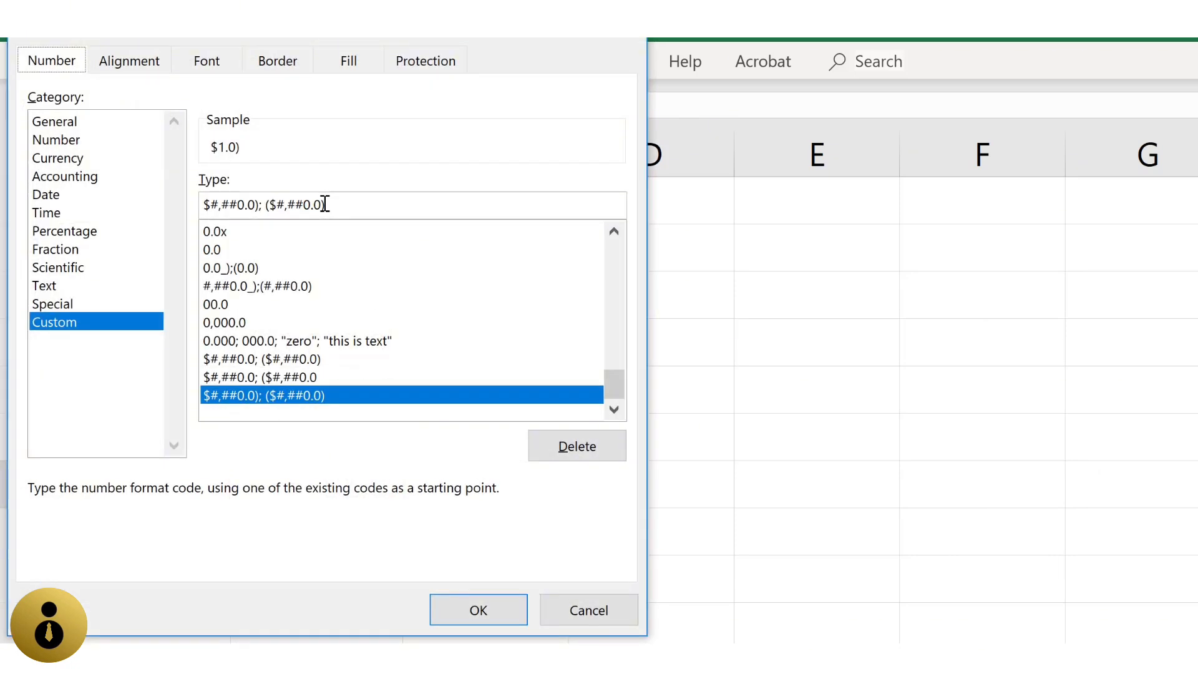
key("Tab")
key("Tab")
key("Left")
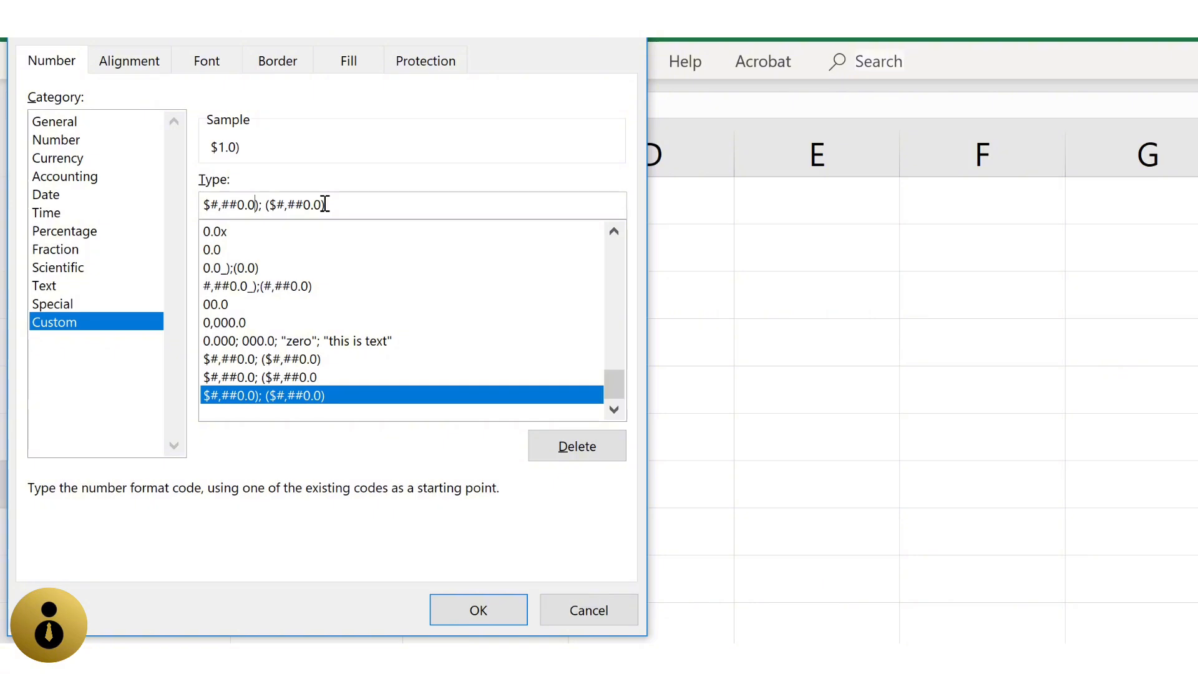
type("_")
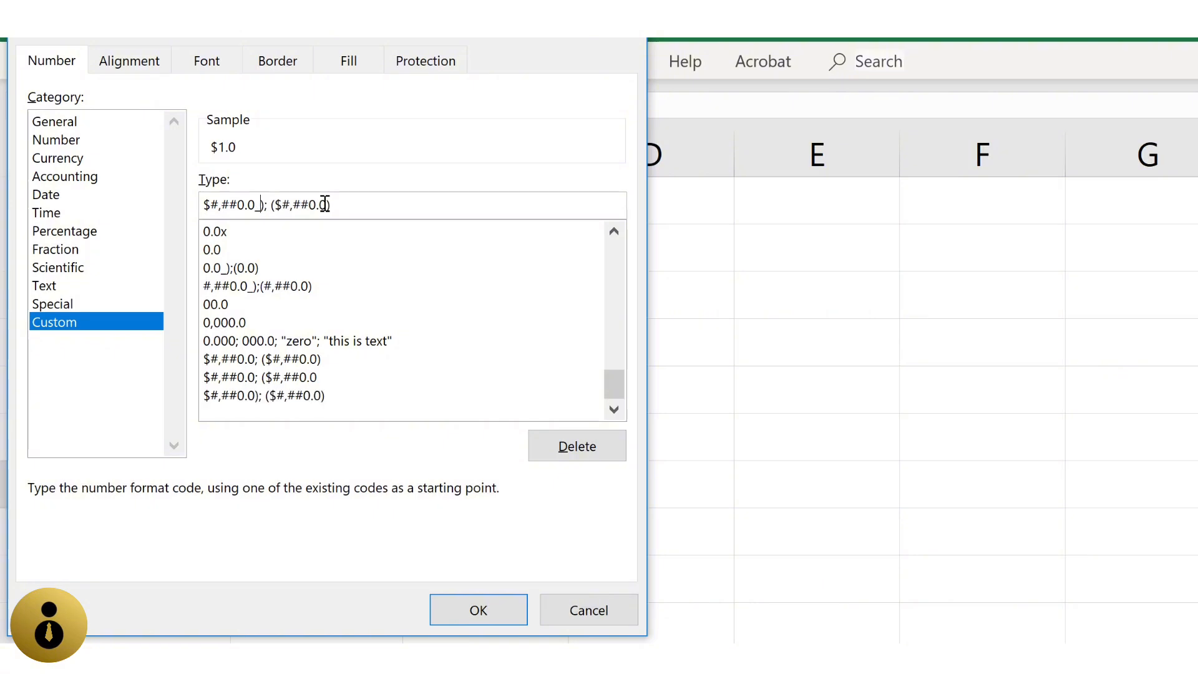
key("shift+Left")
key("shift+Right")
key("Return")
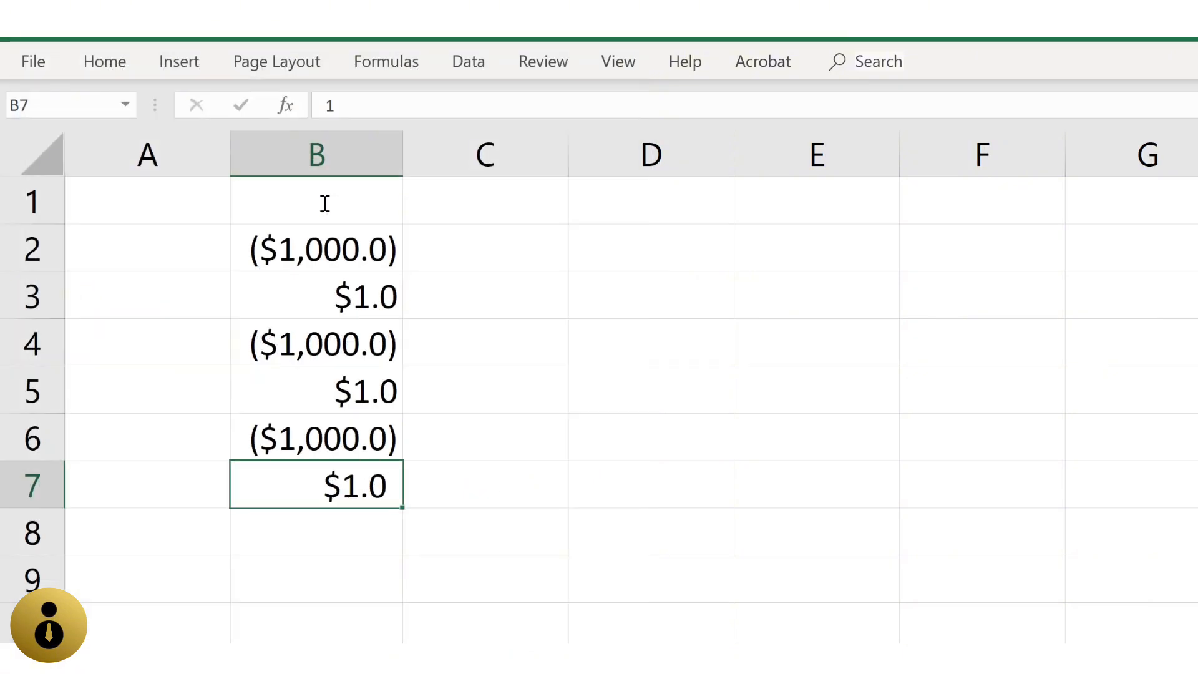
key("Left")
key("Right")
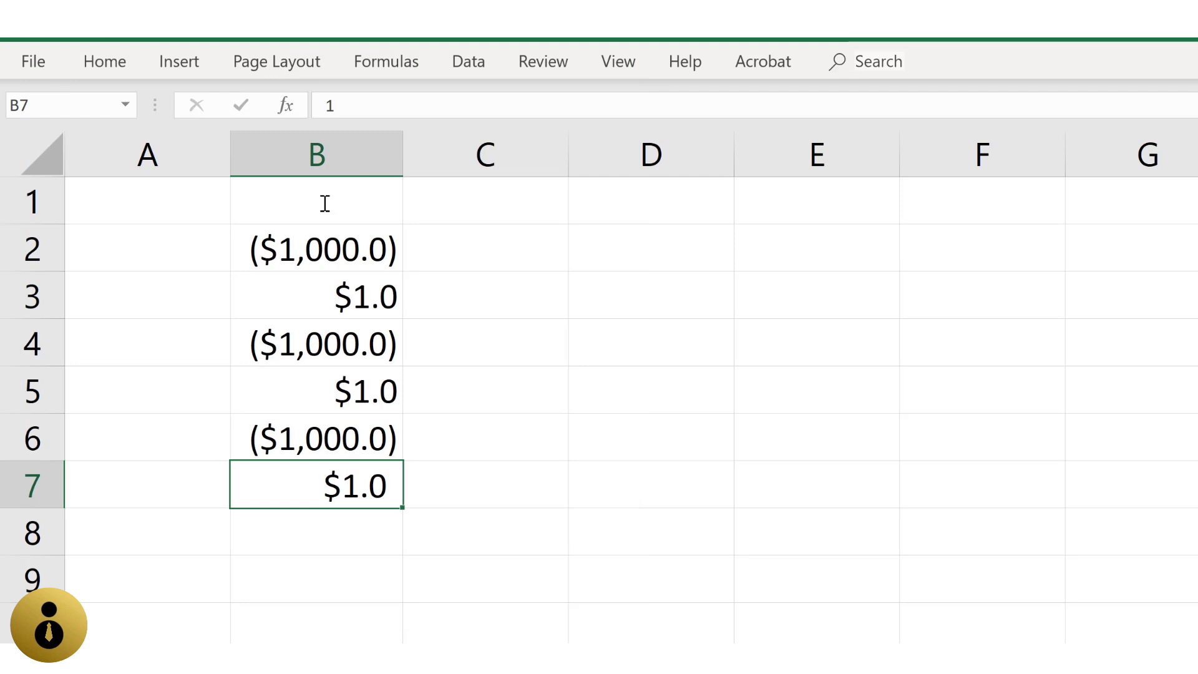
- Set the font colour of cell B7 to red and compare its alignment with cell B6
key("alt+2")
key("Up")
key("Up")
key("Up")
key("Up")
key("Down")
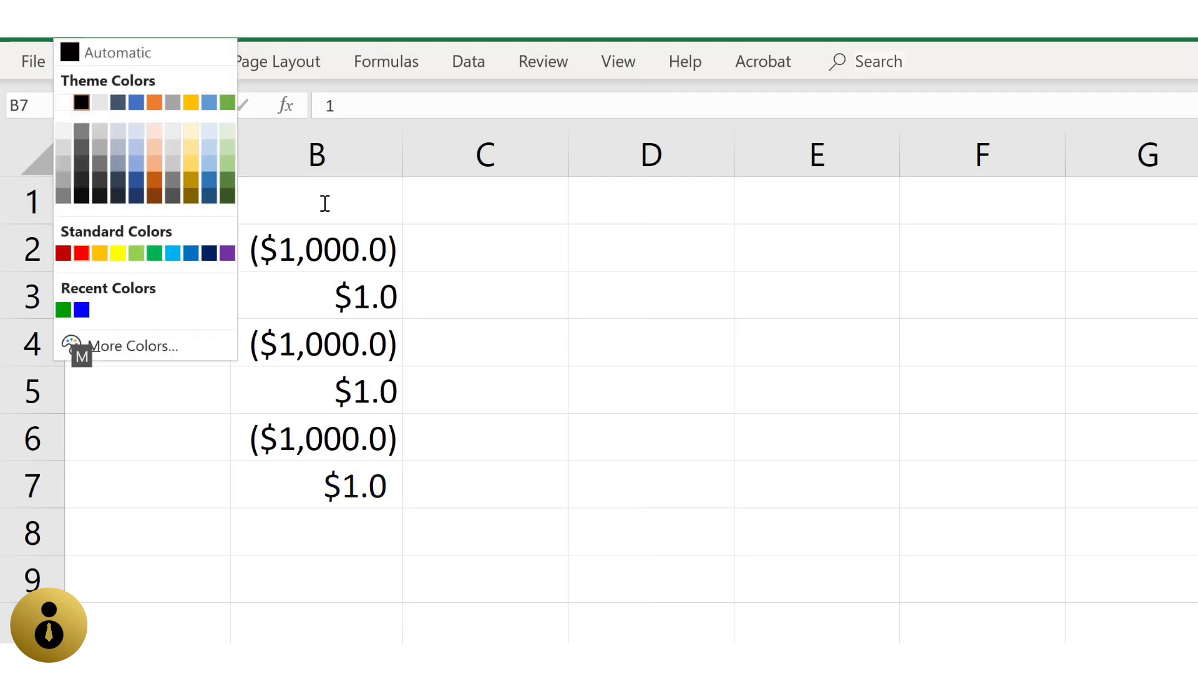
key("Down")
key("Down")
key("Down")
key("Down")
key("Down")
key("Down")
key("Return")
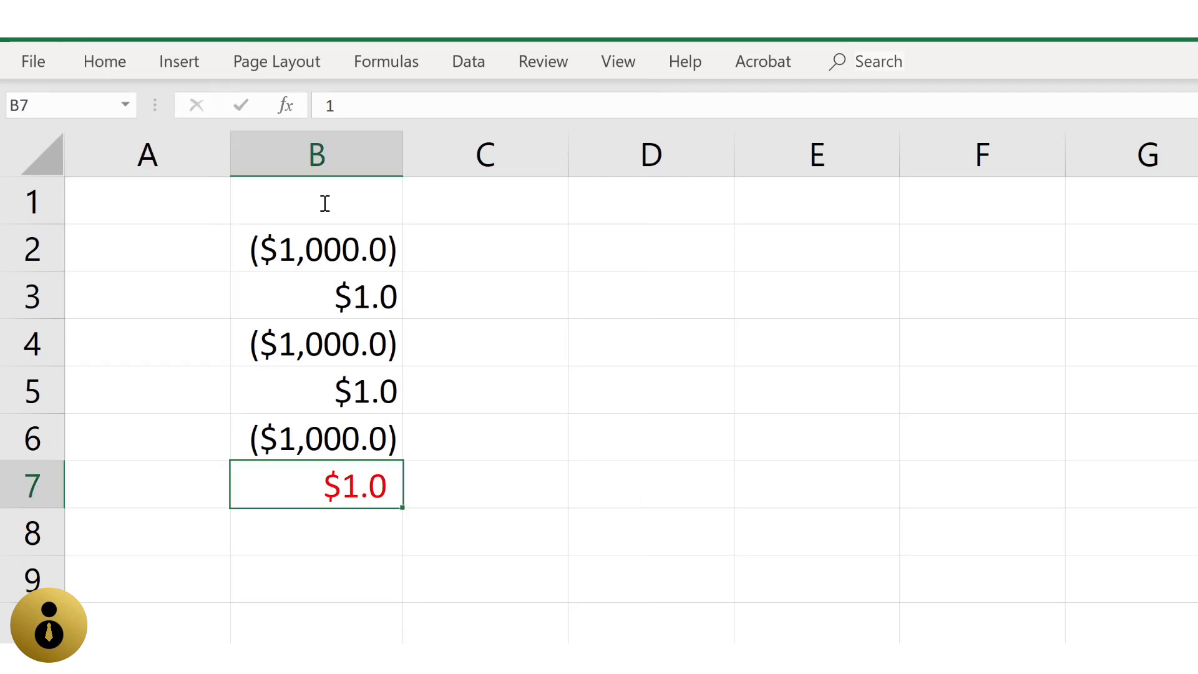
key("Up")
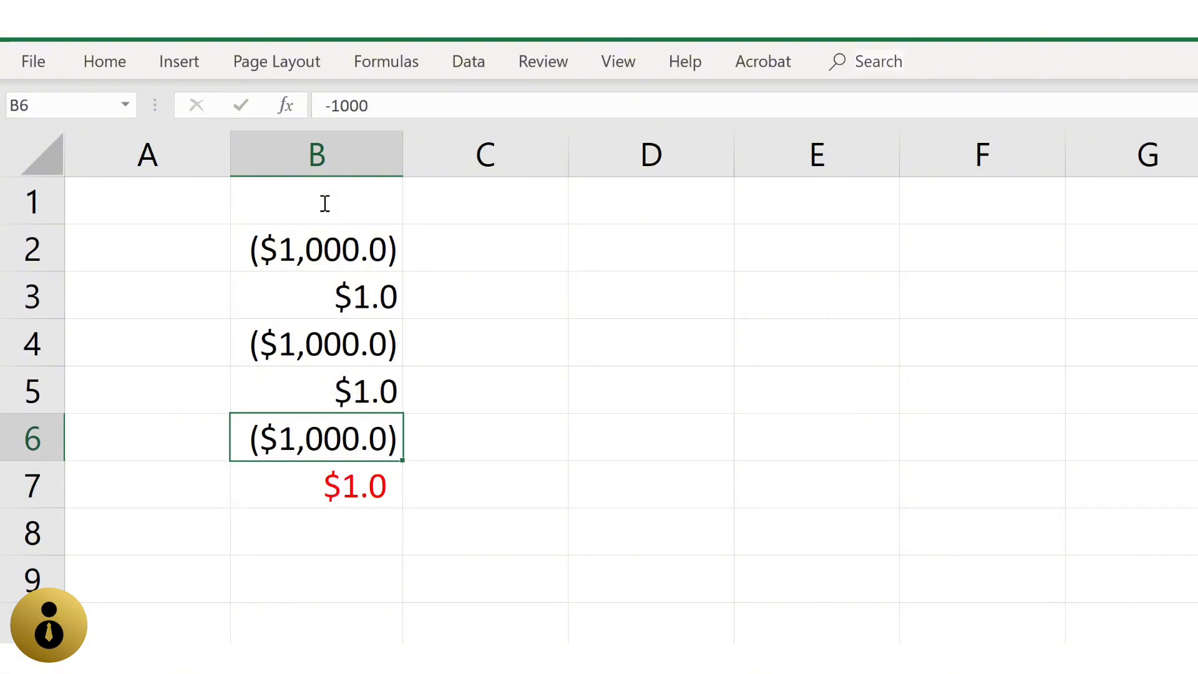
key("Down")
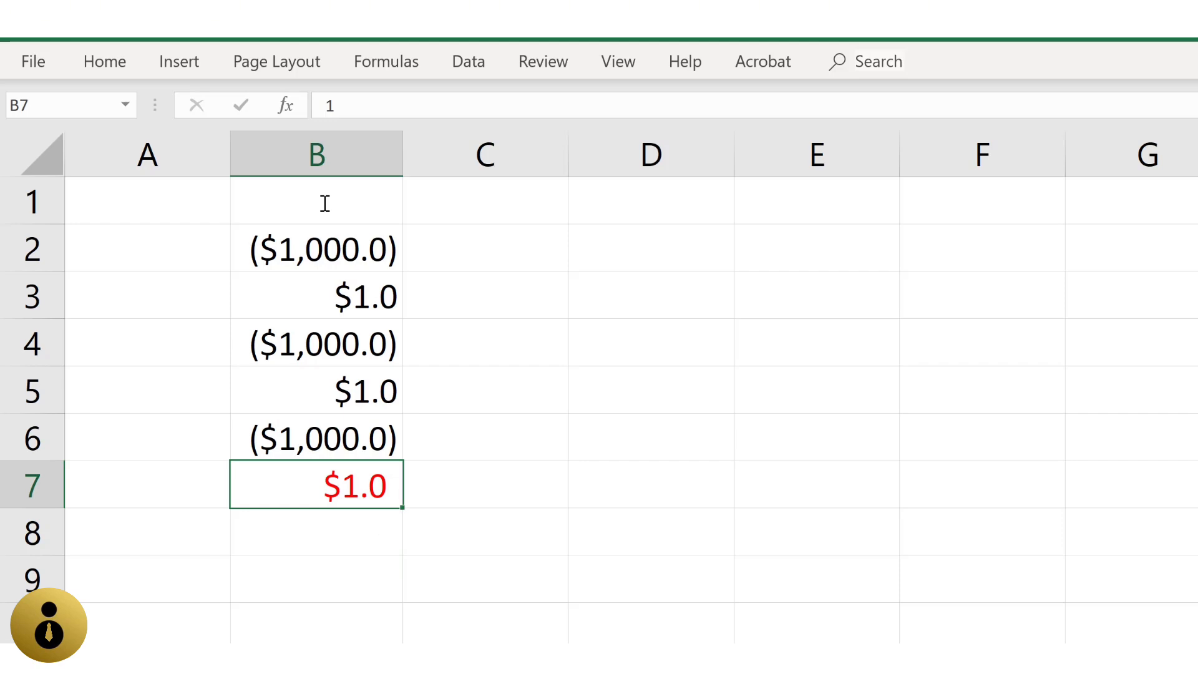
- Try W as the spacing character after the underscore in cell B7's format, applying $#,##0.0_W; ($#,##0.0)
key("ctrl+1")
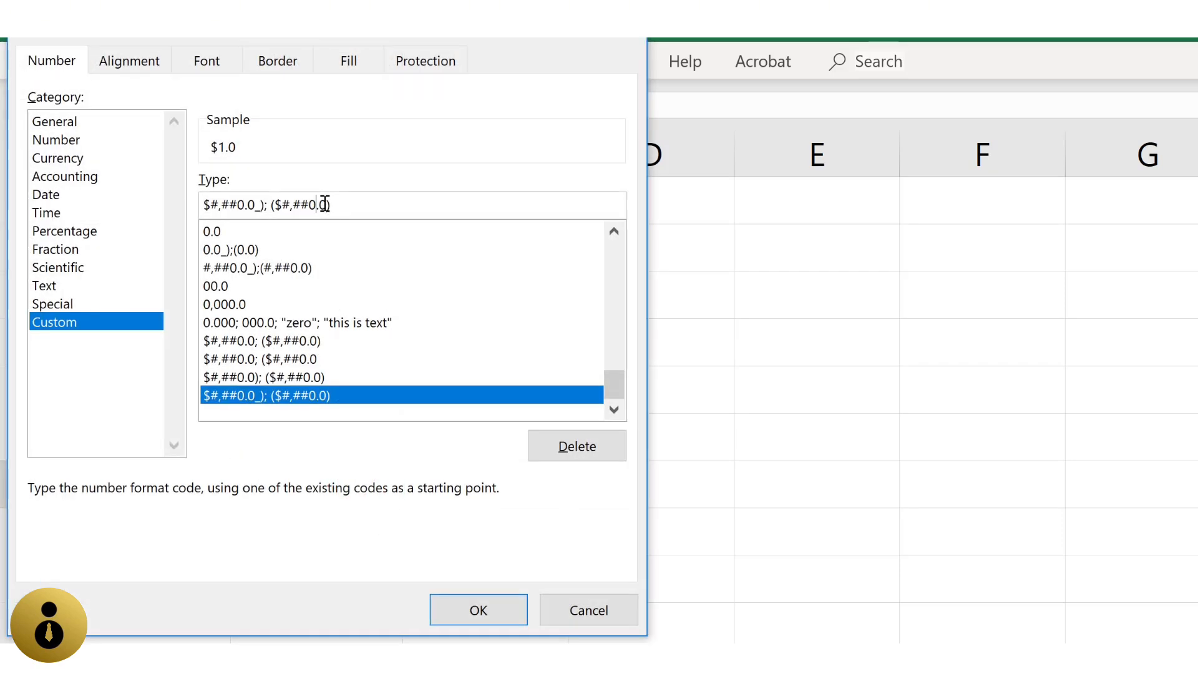
key("Left")
key("Left")
key("Left")
key("Left")
key("Left")
key("Left")
key("Left")
key("Left")
key("Left")
key("BackSpace")
type("W")
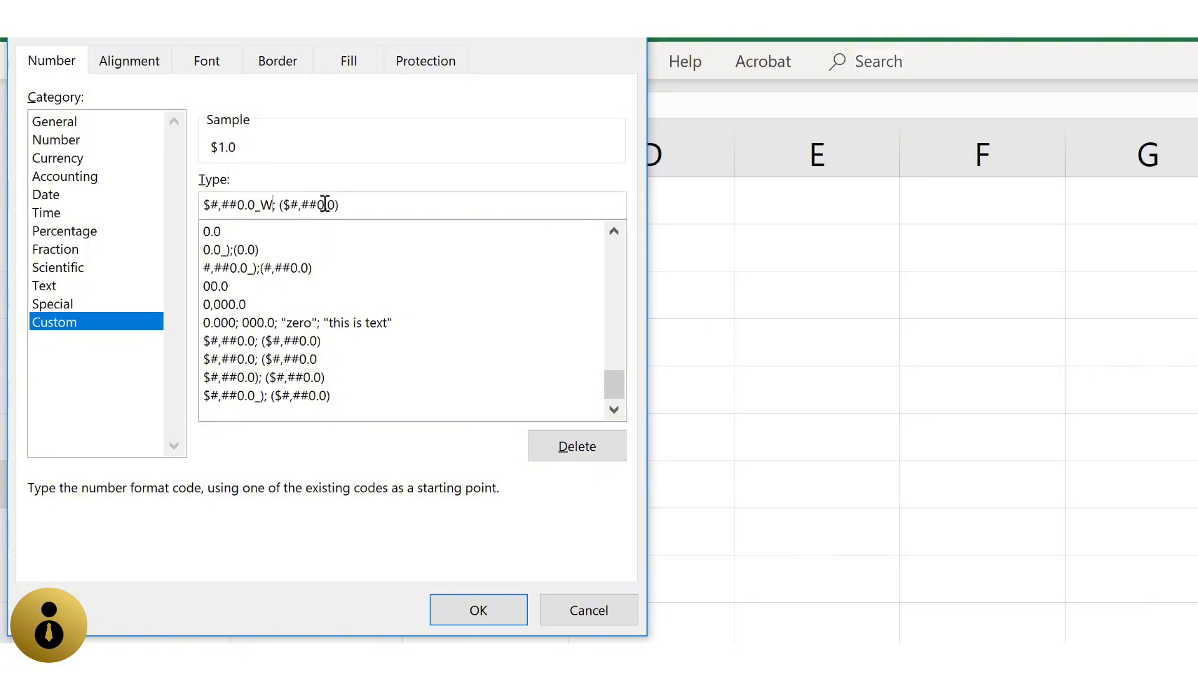
key("Return")
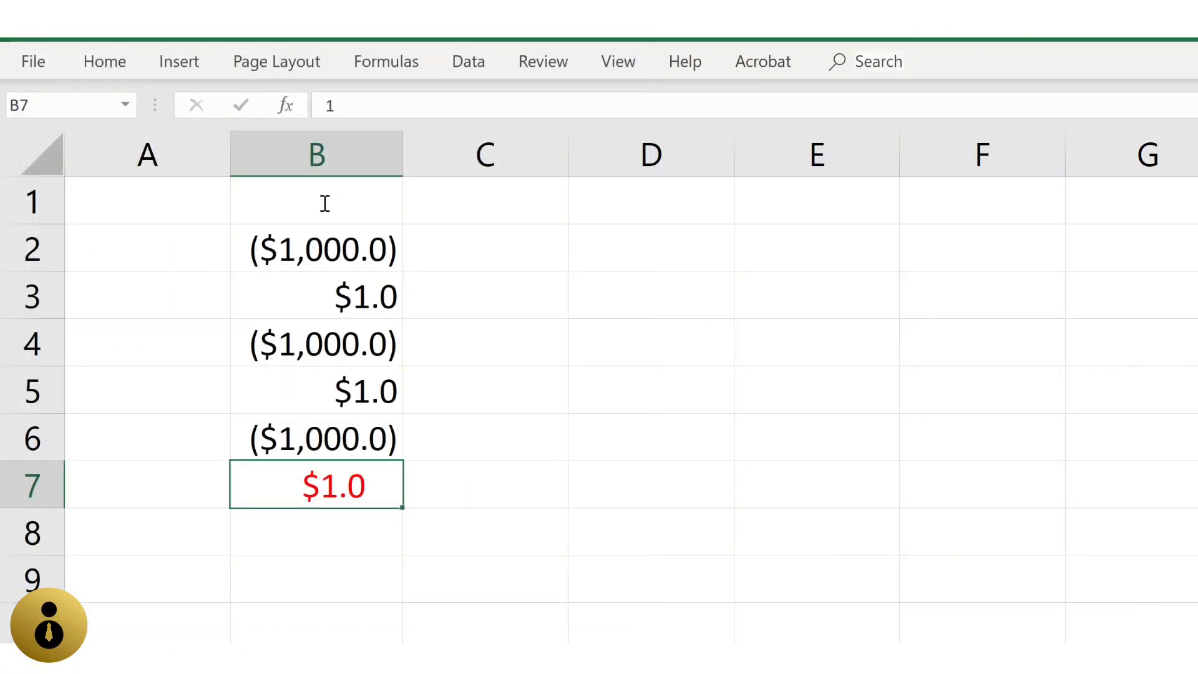
- Replace W with a closing parenthesis as the spacing character in cell B7's custom format, making it $#,##0.0_); ($#,##0.0)
key("ctrl+1")
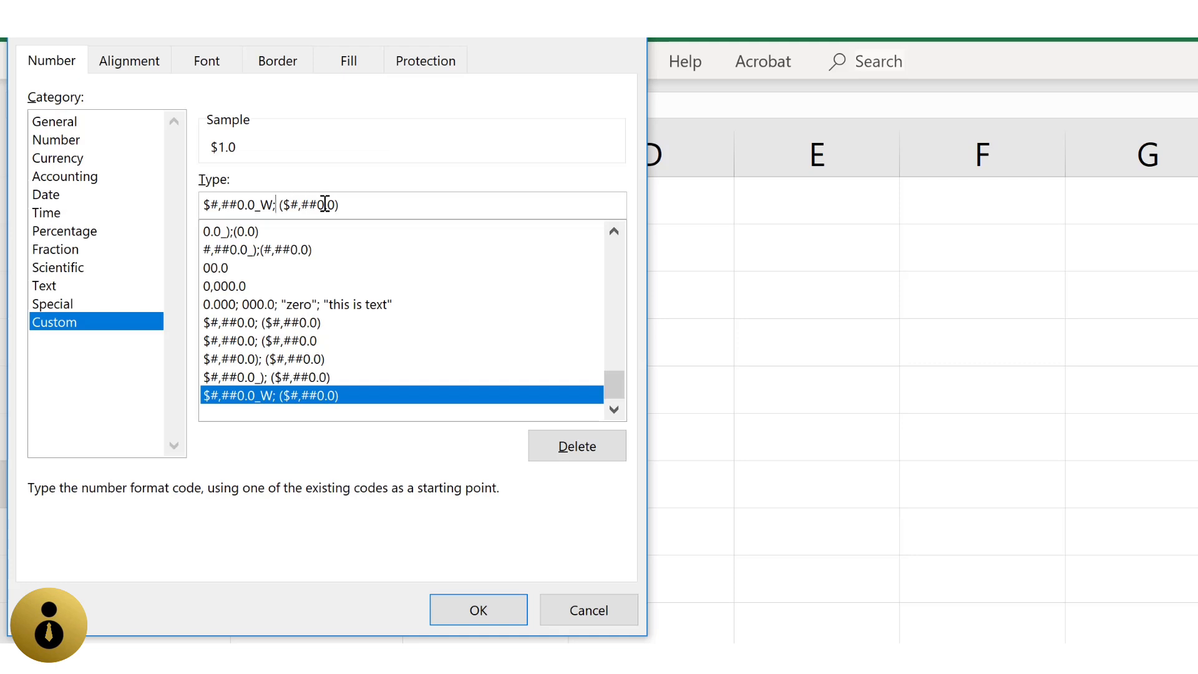
key("BackSpace")
type(")")
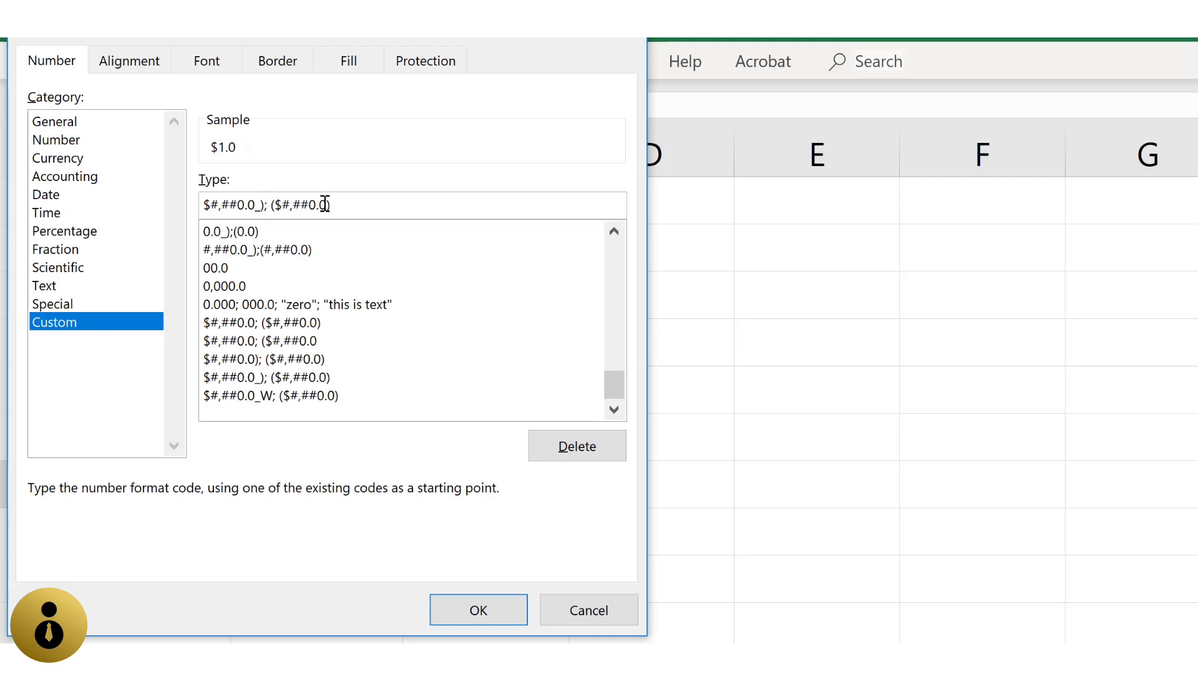
key("Return")
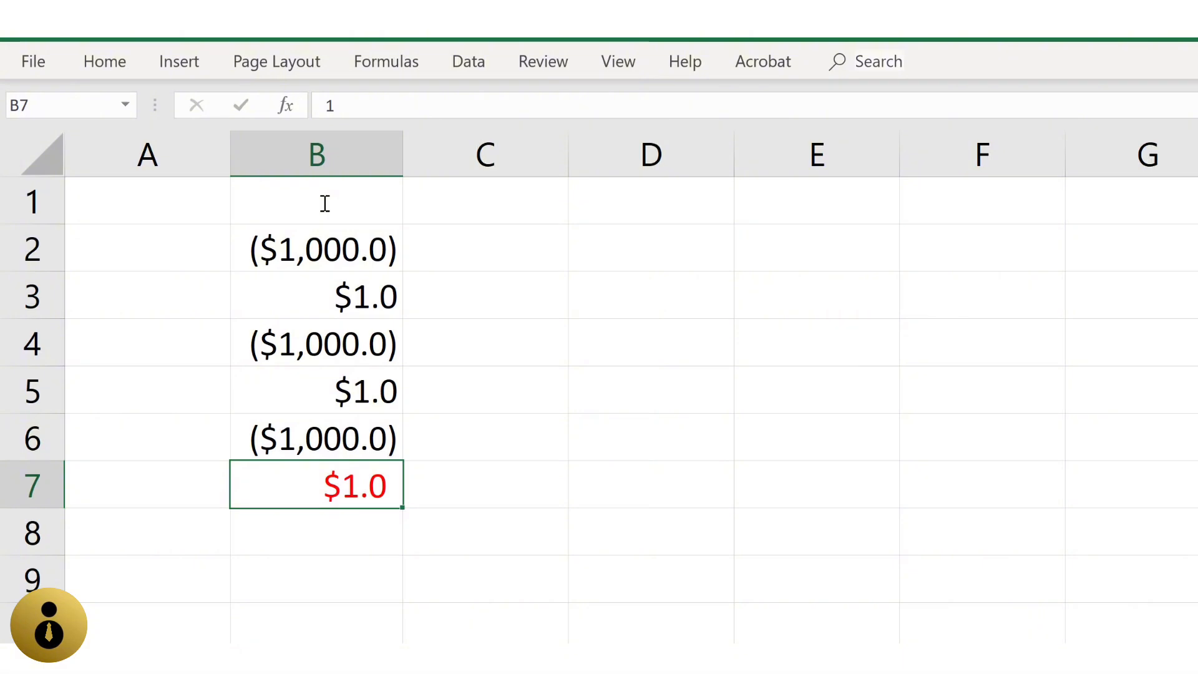
- Enter .1 in cell B2 and -.1 in cell B3
key("ctrl+Up")
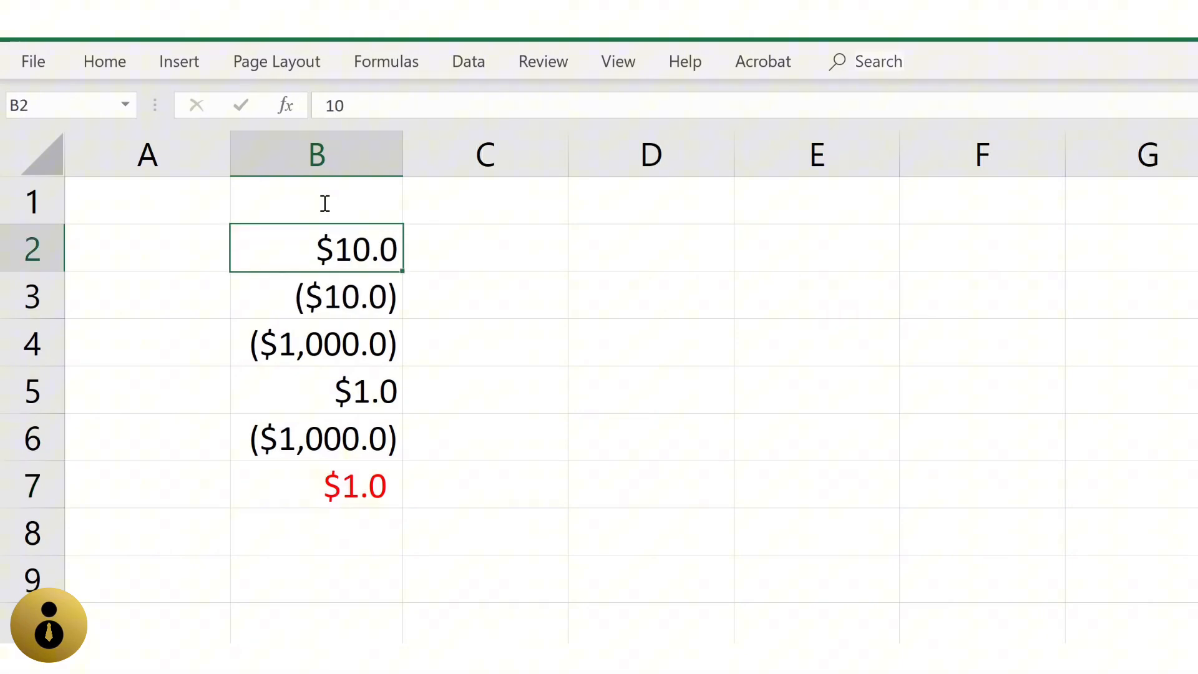
type(".1")
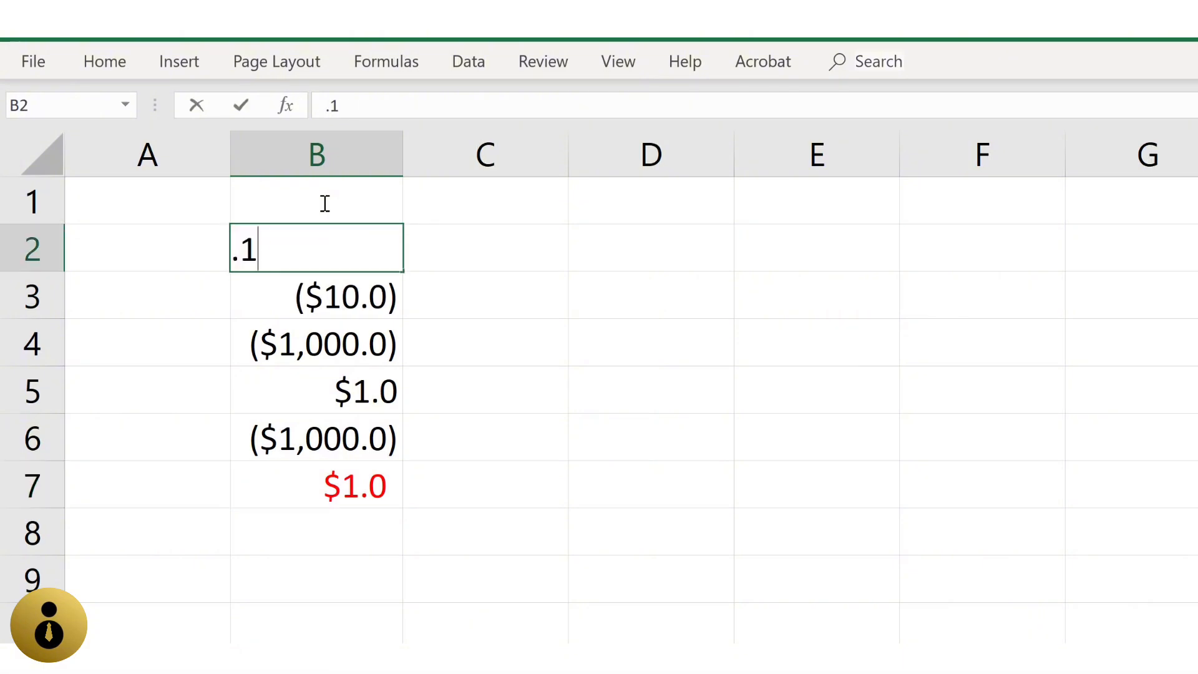
key("Return")
type("-10")
key("BackSpace")
key("BackSpace")
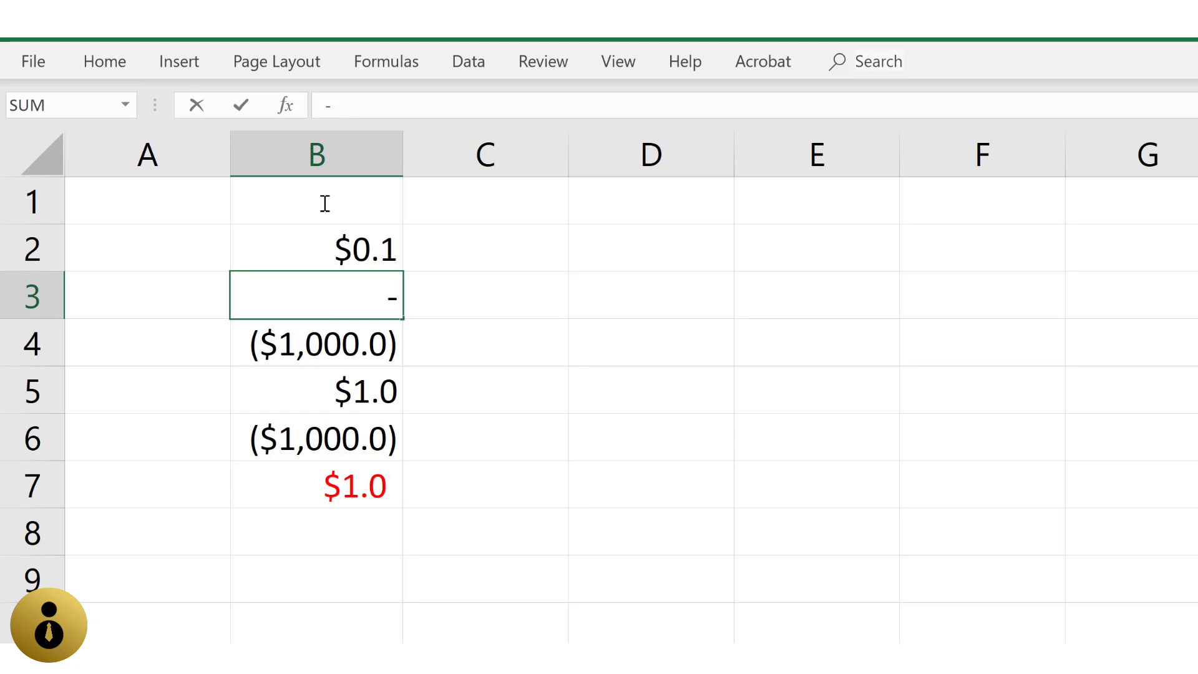
type(".1")
key("Return")
- Clear the contents of cells B4 through B7
key("shift+Down")
key("shift+Down")
key("shift+Down")
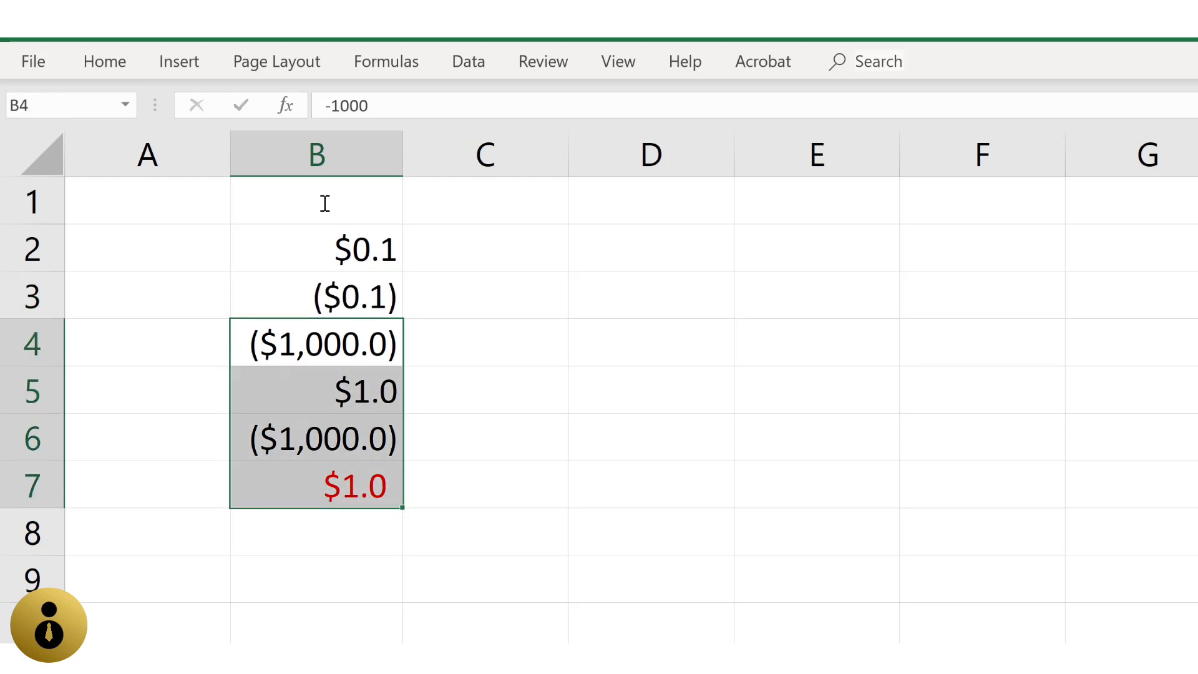
key("Delete")
- Format cells B2 and B3 as percentages with one decimal place
left_click(325, 203)
key("Down")
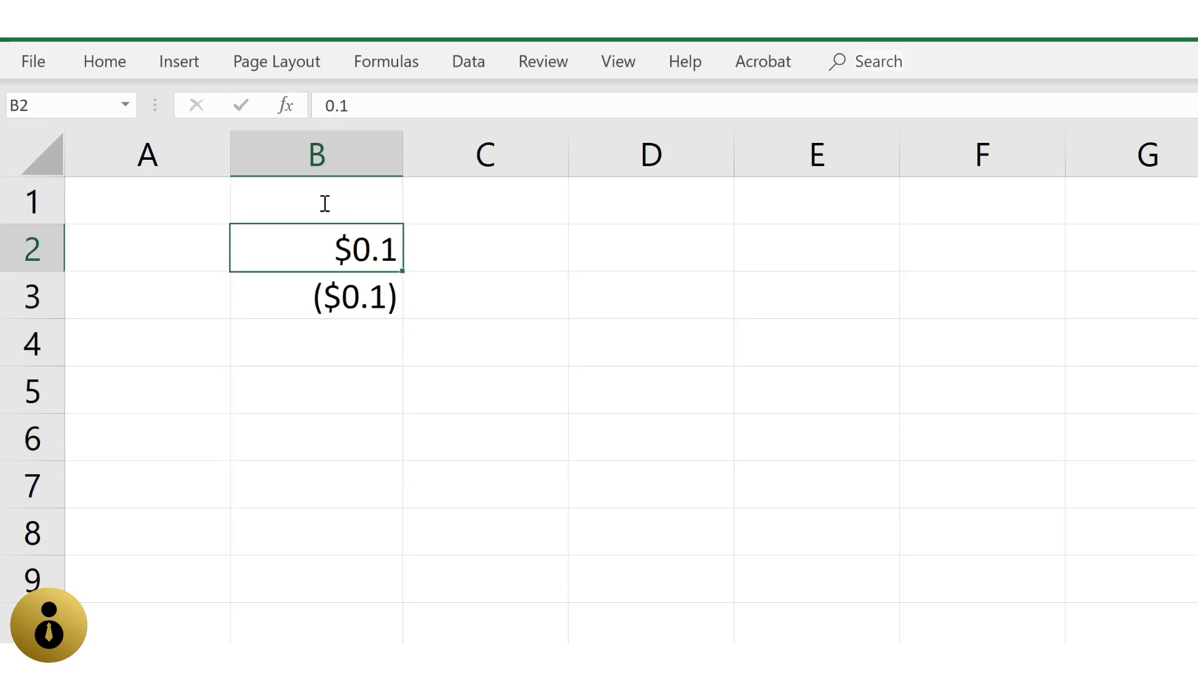
key("shift+Down")
key("ctrl+1")
key("Tab")
key("Up")
key("Up")
key("Up")
key("Up")
key("Up")
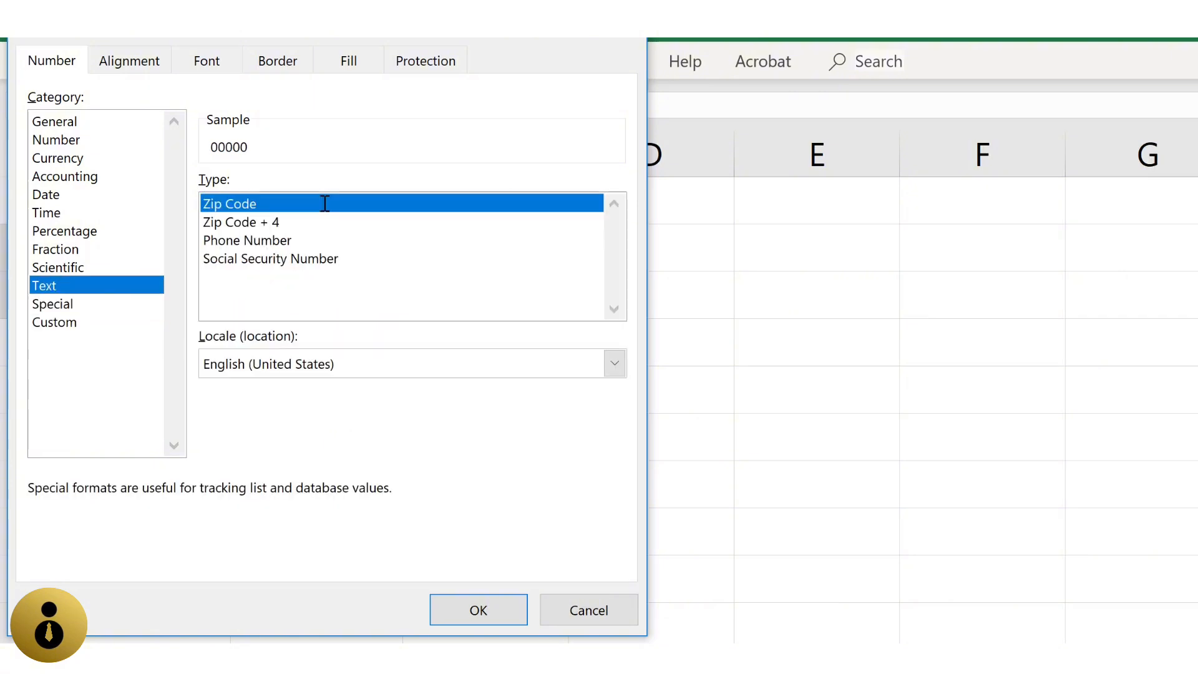
key("Return")
key("Down")
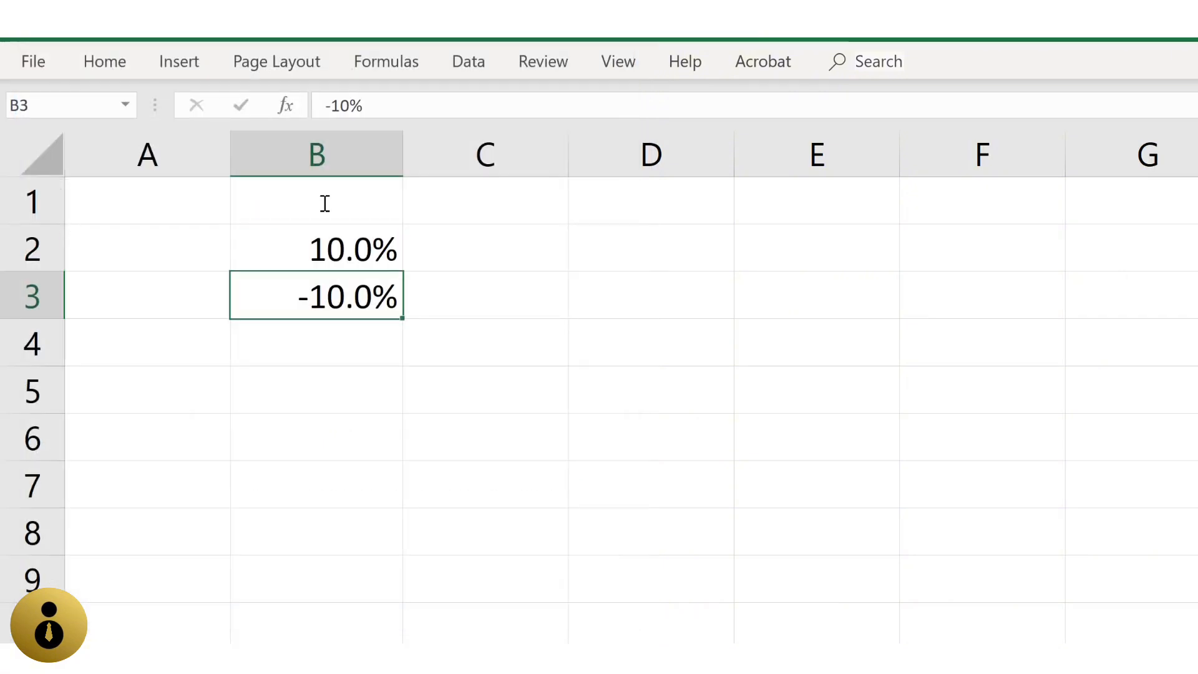
- Apply the custom number format 0.0%; (0.0%) to cells B2 and B3
key("Up")
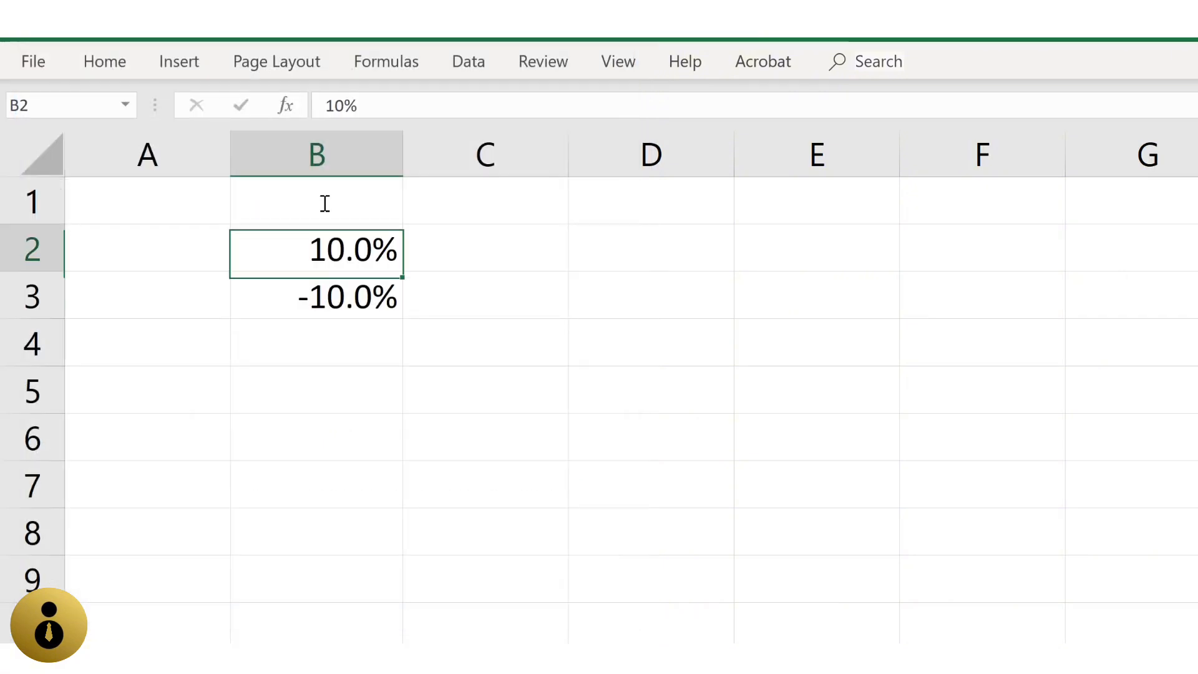
key("shift+Down")
key("ctrl+1")
key("Down")
key("Down")
key("Down")
key("Down")
key("Down")
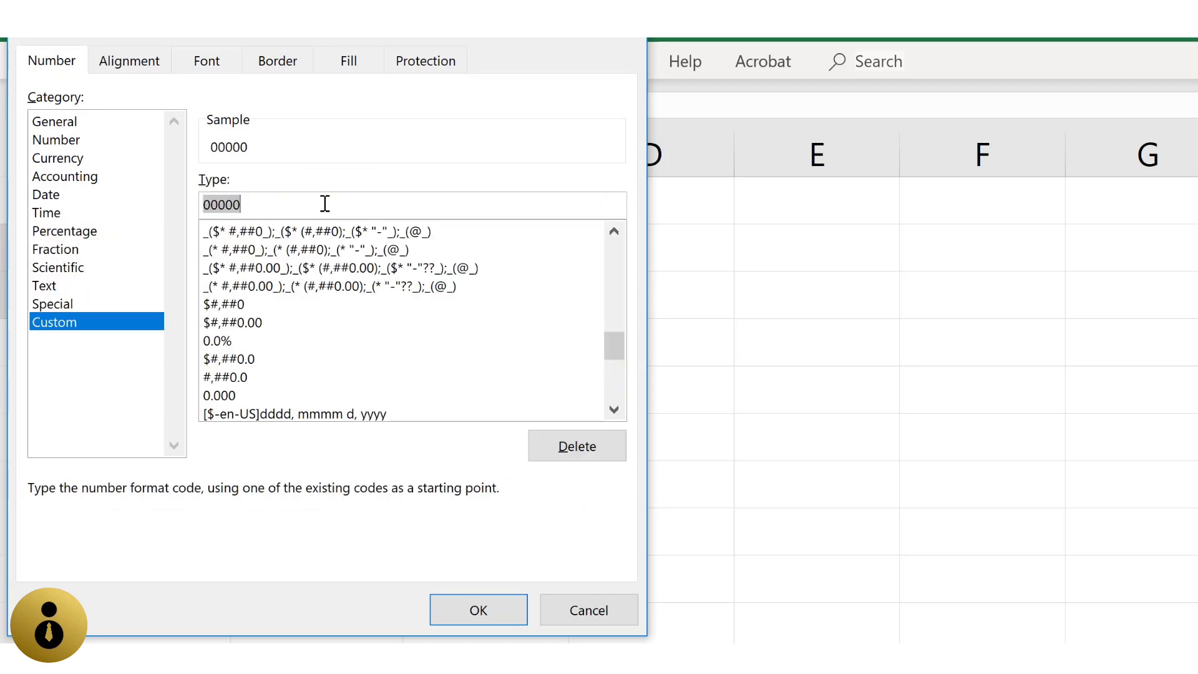
type("0.0%")
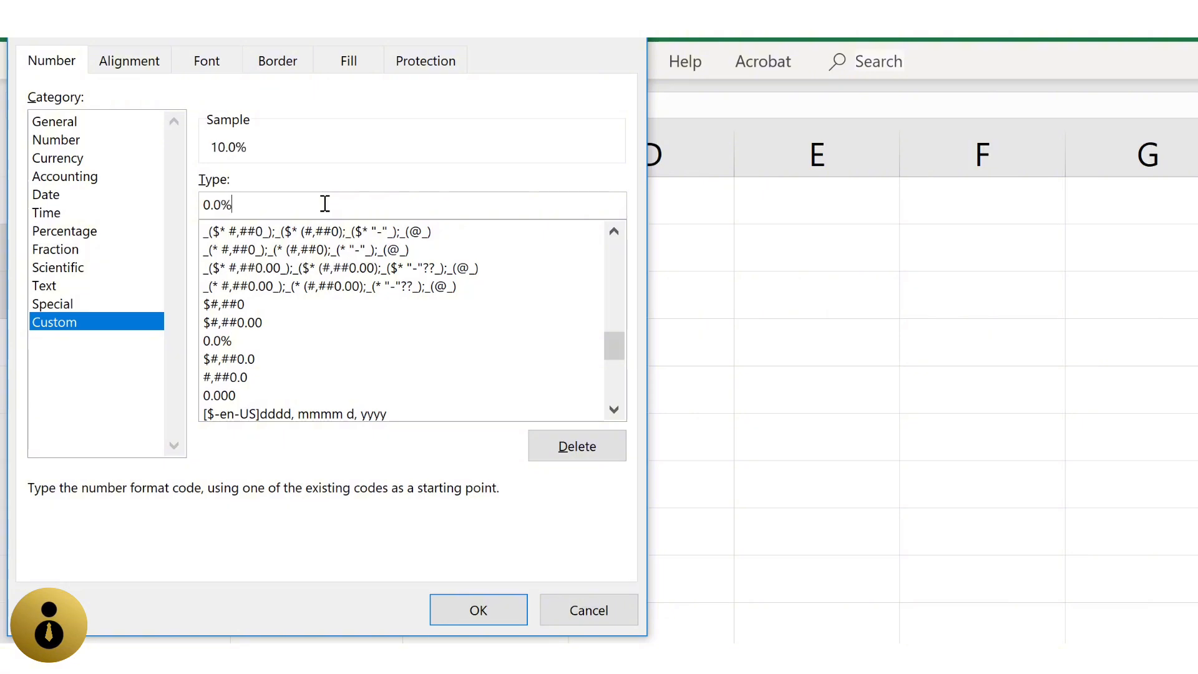
type(";(0.0%)")
key("Return")
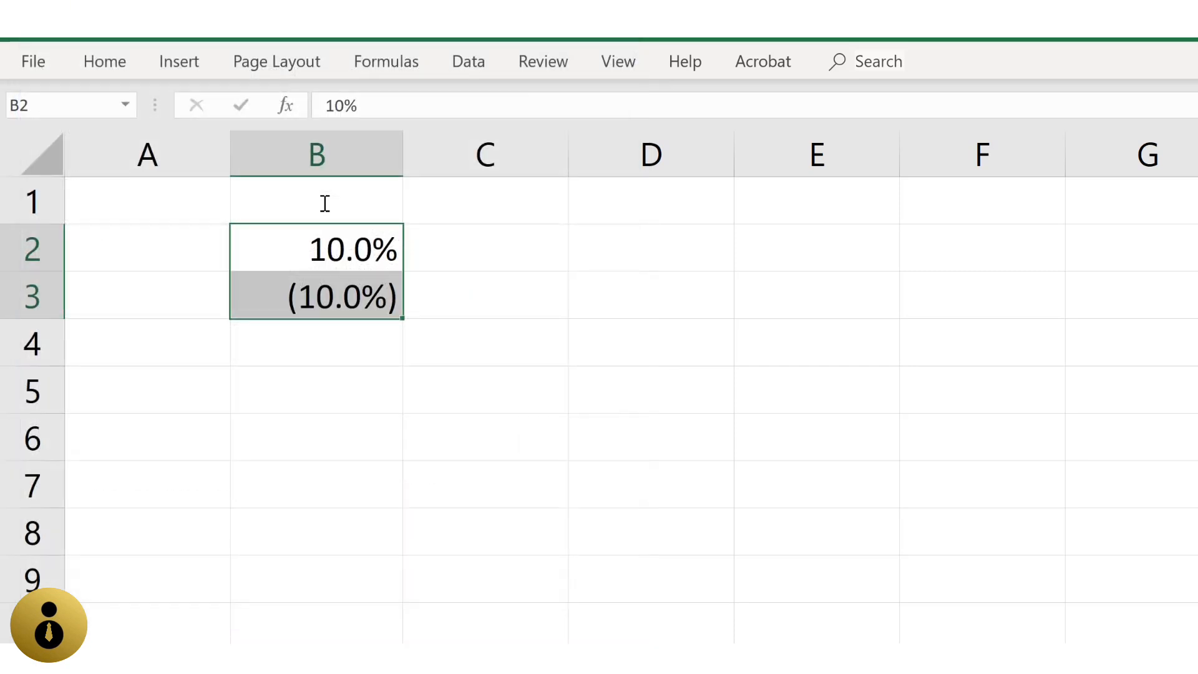
- Add an underscore and closing parenthesis to the positive section of the format for B2:B3, making it 0.0%_); (0.0%)
key("ctrl+1")
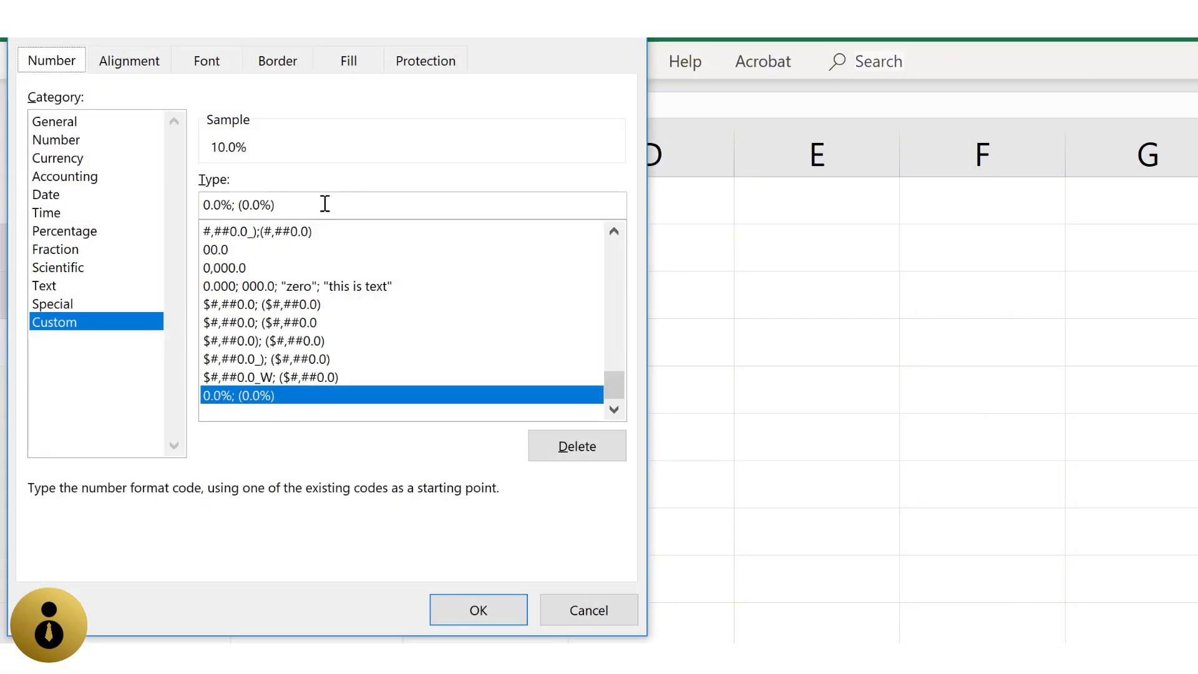
left_click(325, 204)
key("Left")
key("Left")
key("Left")
key("Left")
key("Left")
key("Left")
key("Left")
key("Left")
type("_")
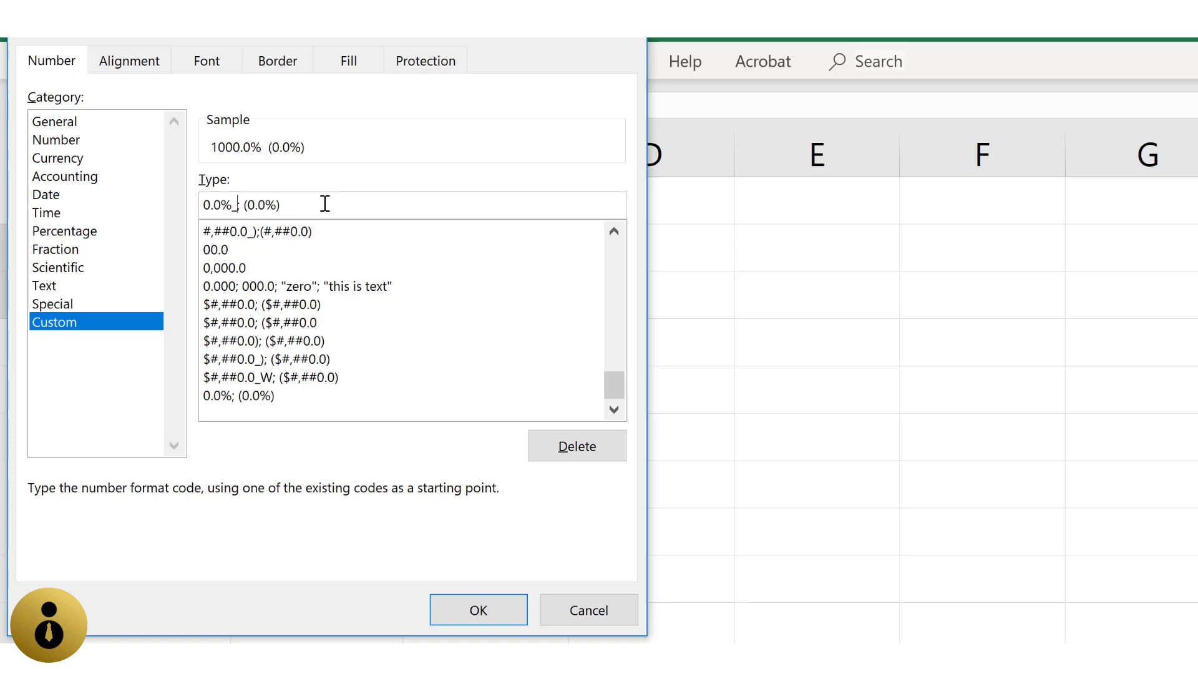
type(")")
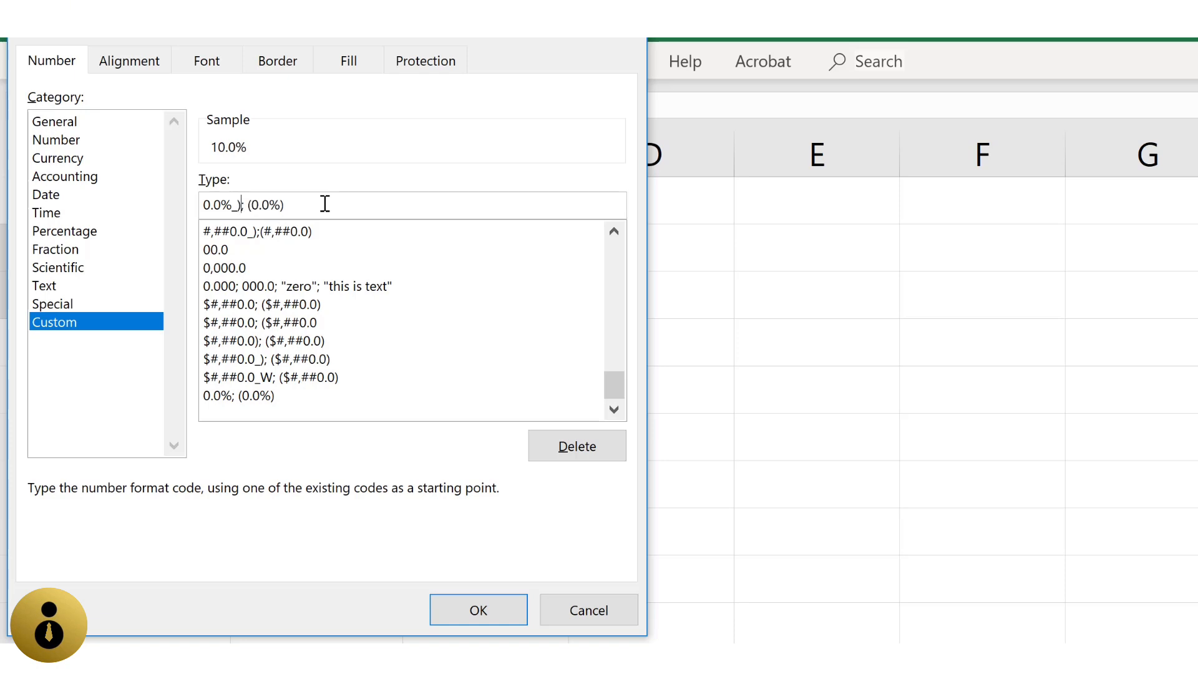
key("Return")
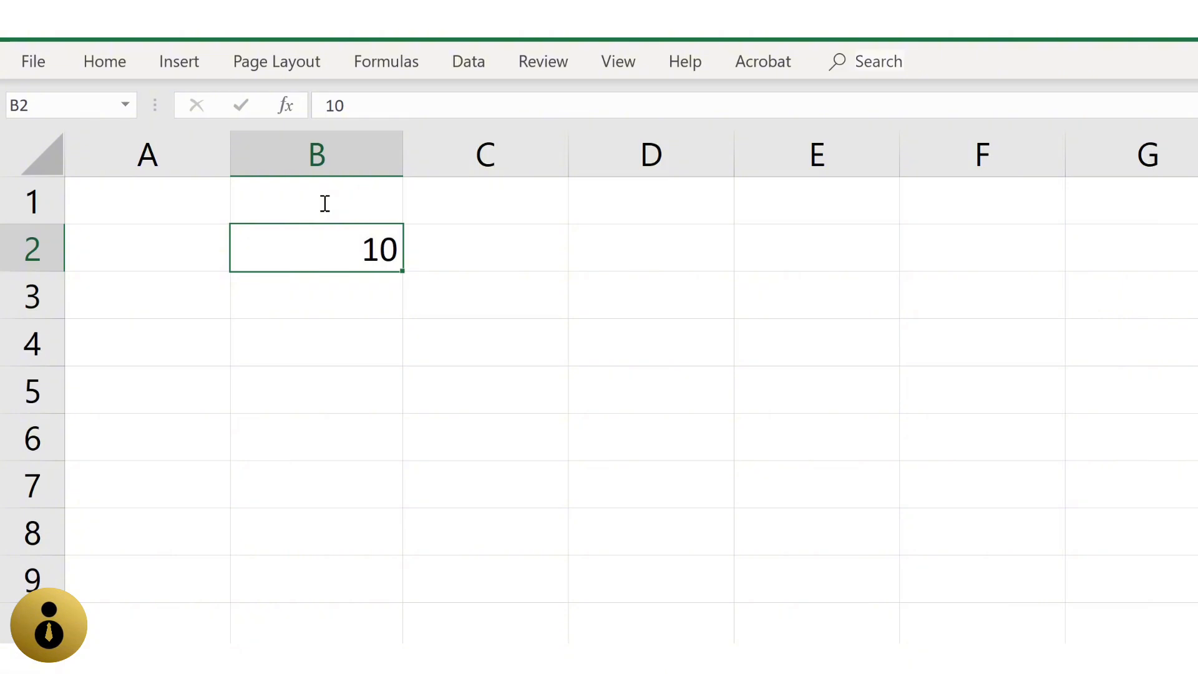
- Replace the content of cell B2 with the text 10.0x
key("BackSpace")
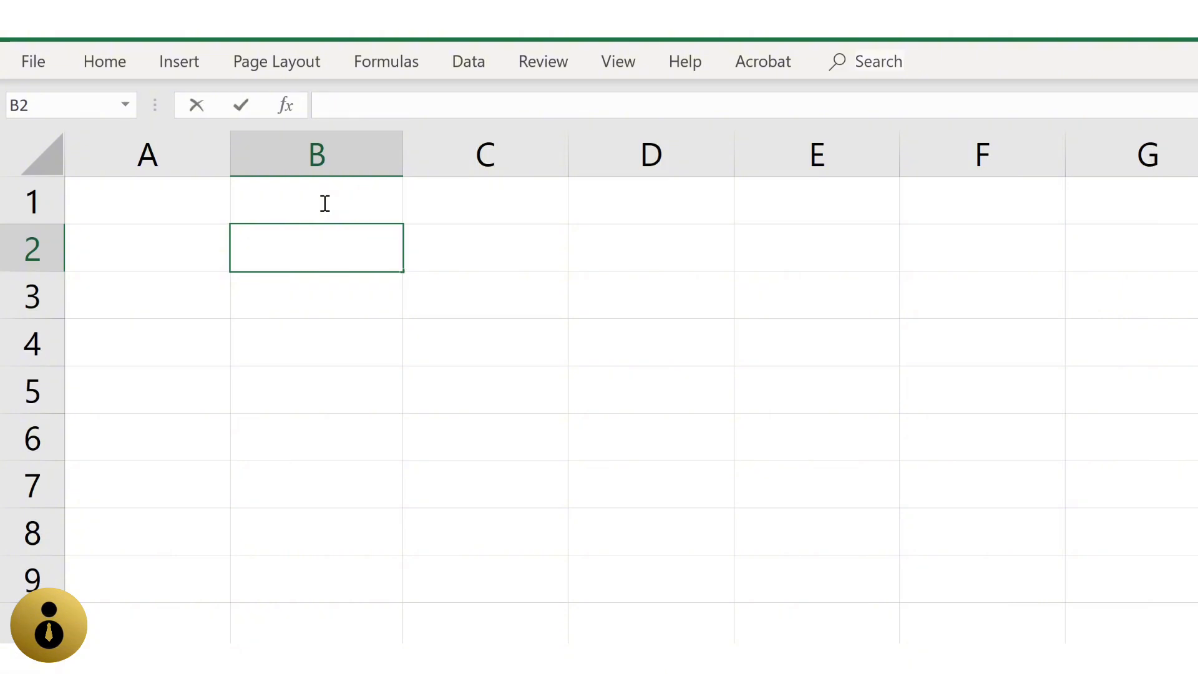
type("10.0x")
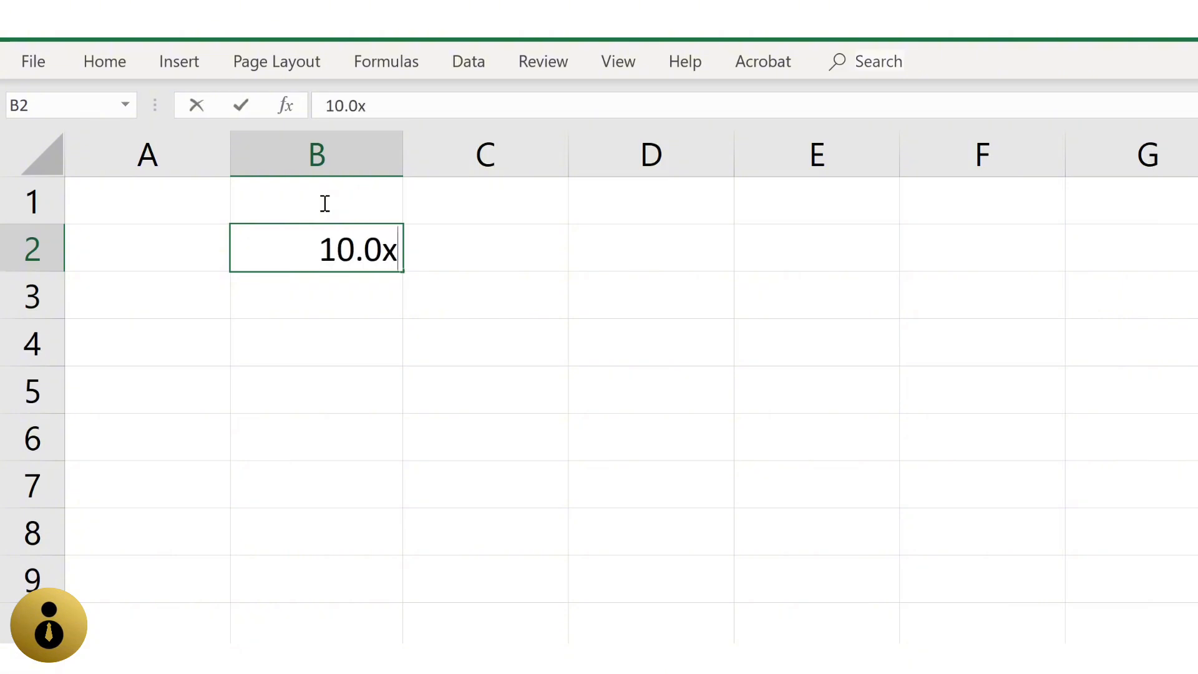
key("ctrl+Return")
- Test whether the entry in B2 can be used in calculations by entering the formula =B2+10 in cell C2
key("Right")
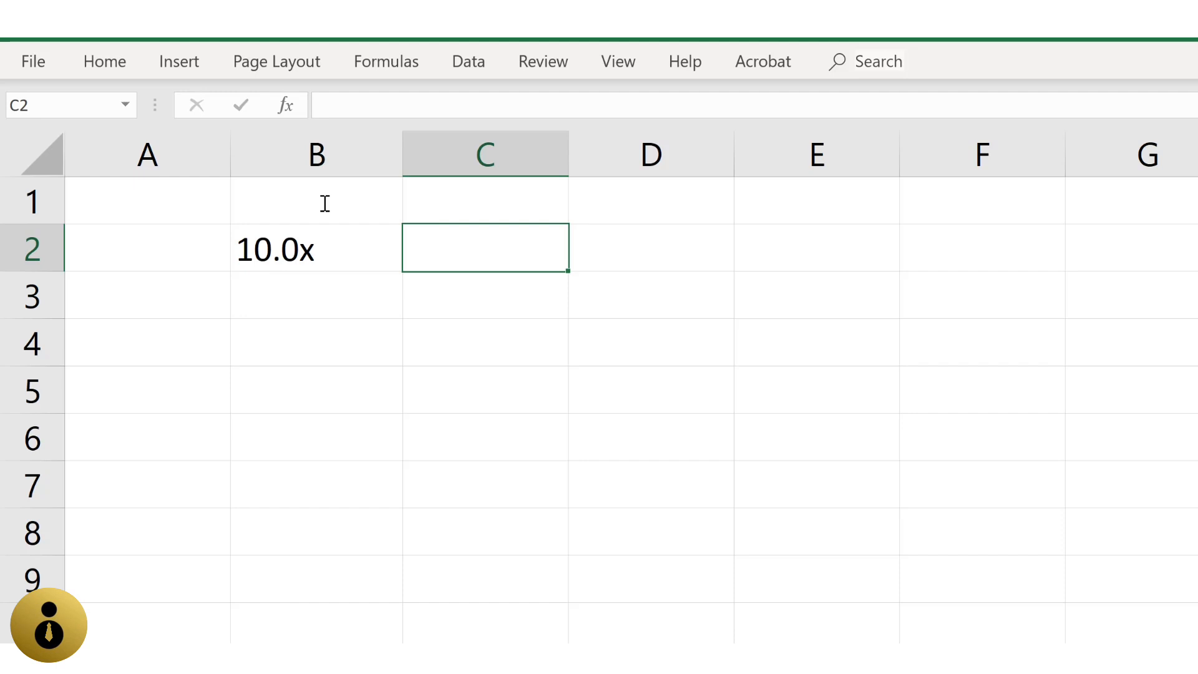
type("=")
key("Left")
type("+10")
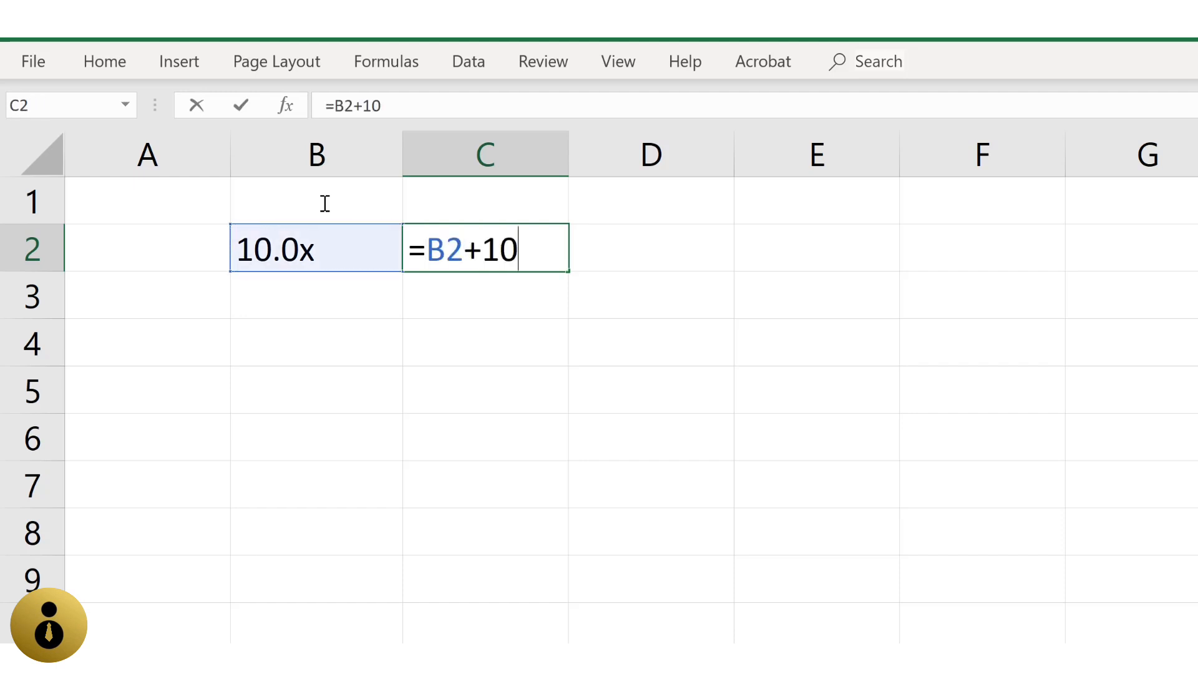
key("ctrl+Return")
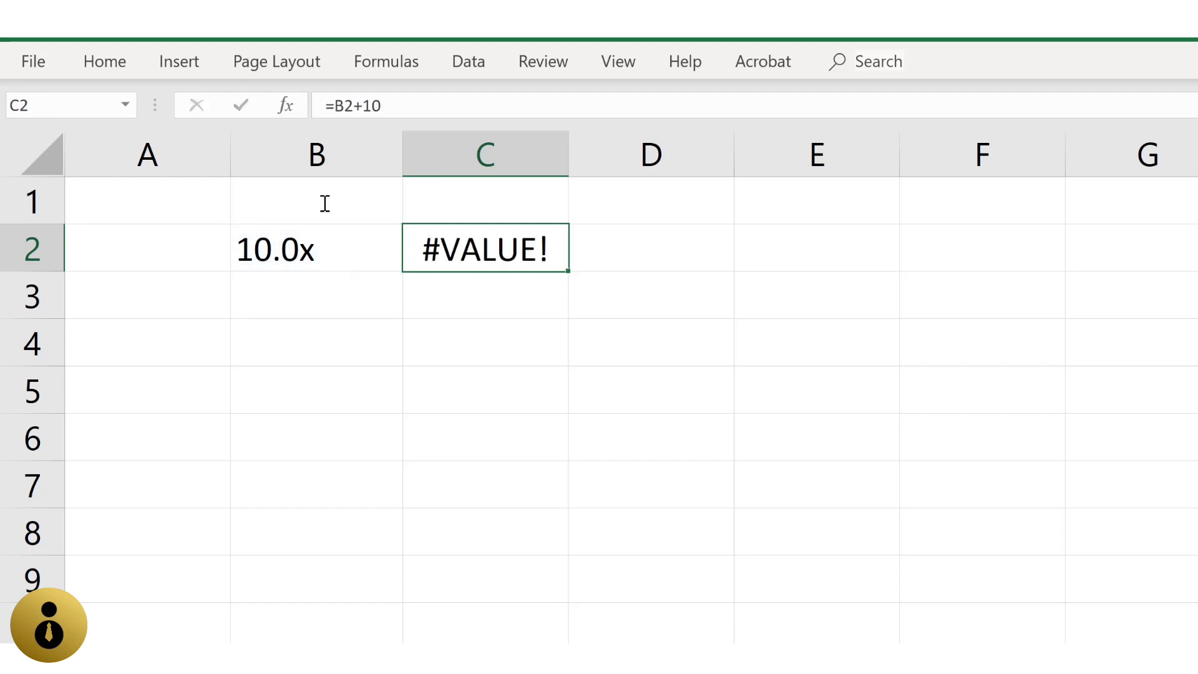
key("Left")
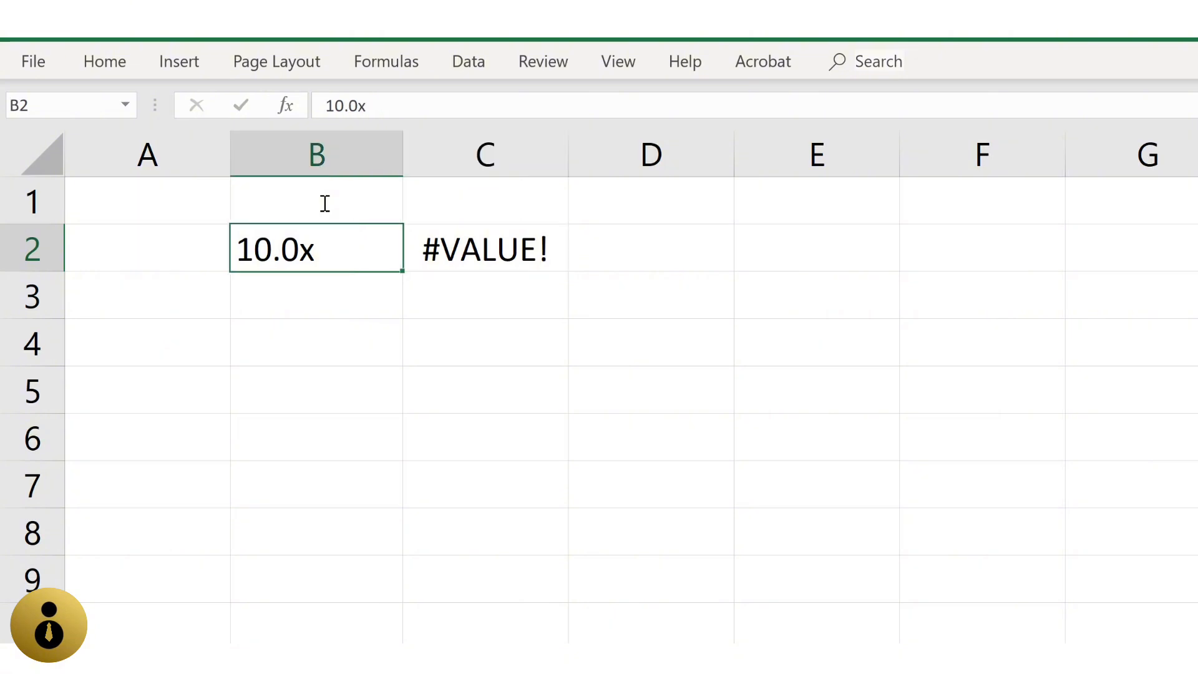
key("Right")
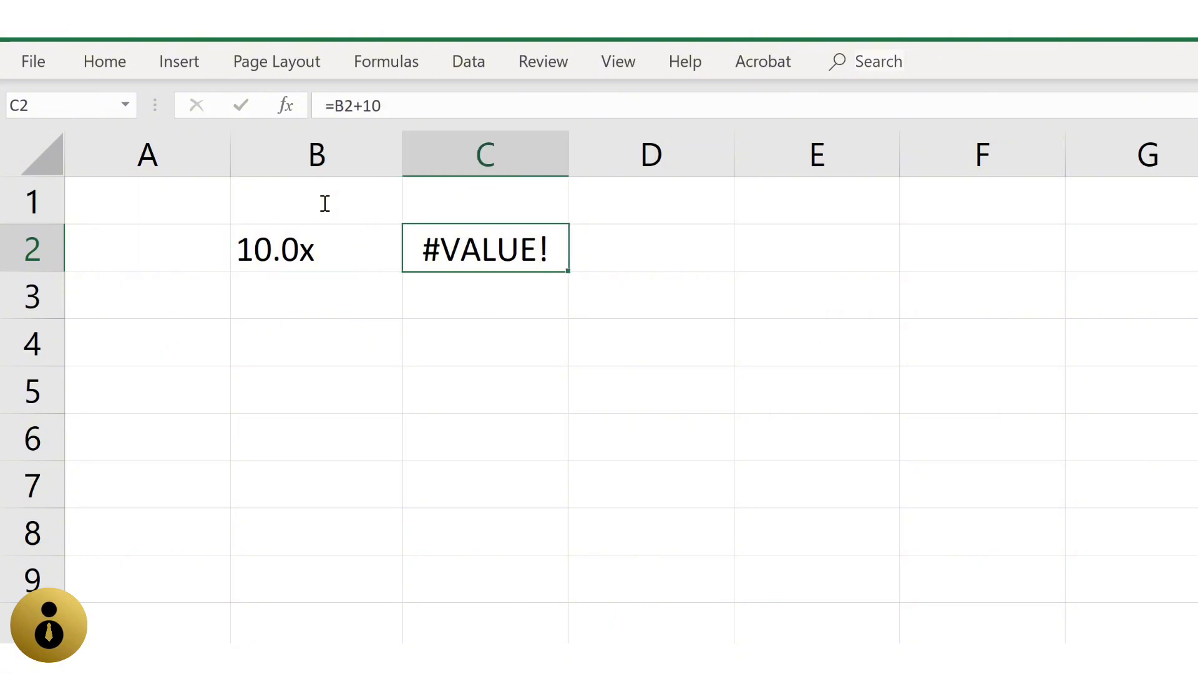
key("Left")
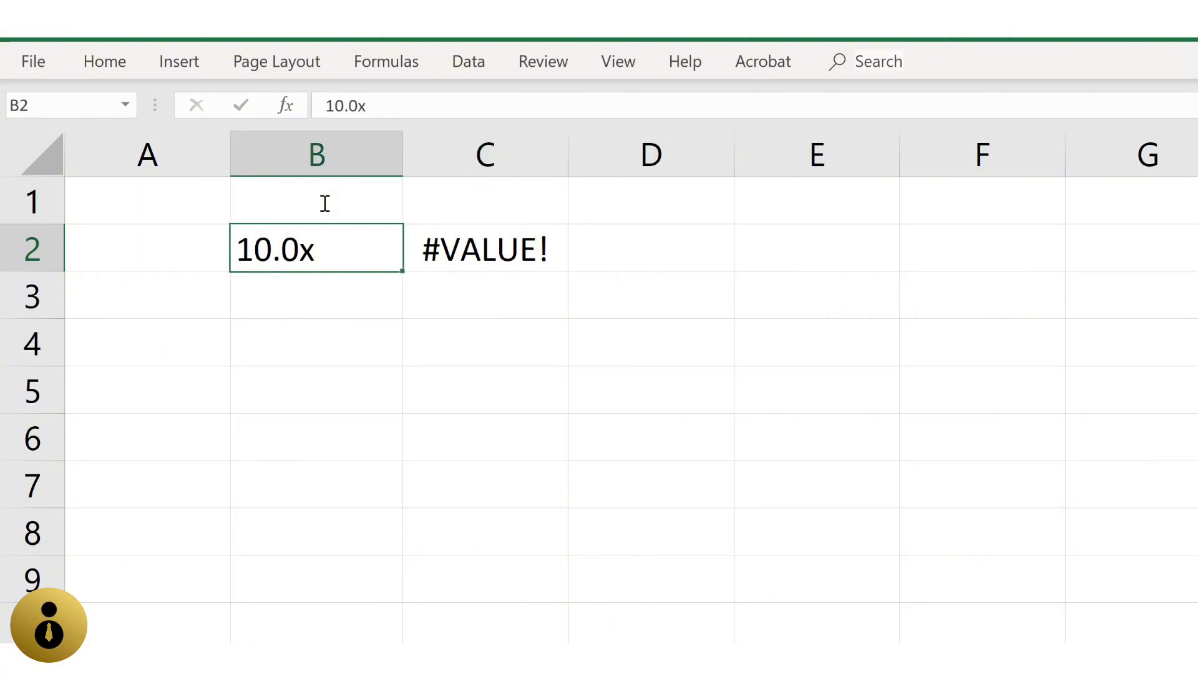
- Remove the x from cell B2 so that it contains the plain number 10.0
key("F2")
key("BackSpace")
key("BackSpace")
key("BackSpace")
type(".0")
key("ctrl+Return")
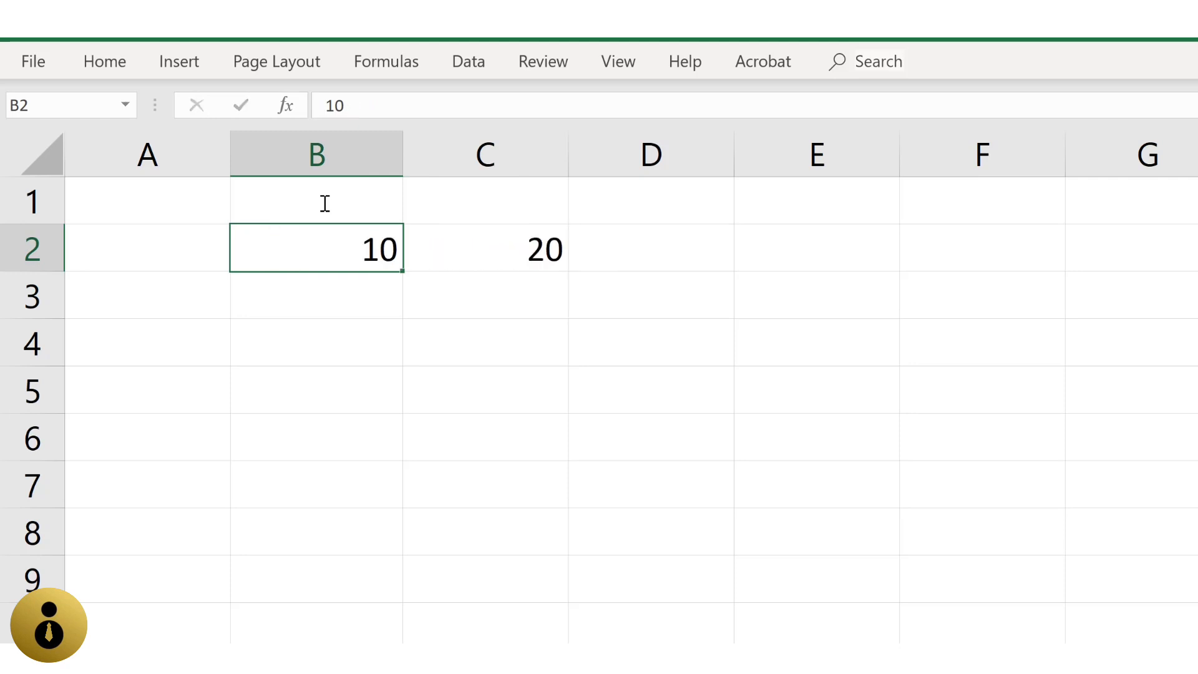
- Format cell B2 as a number with one decimal place
key("ctrl+1")
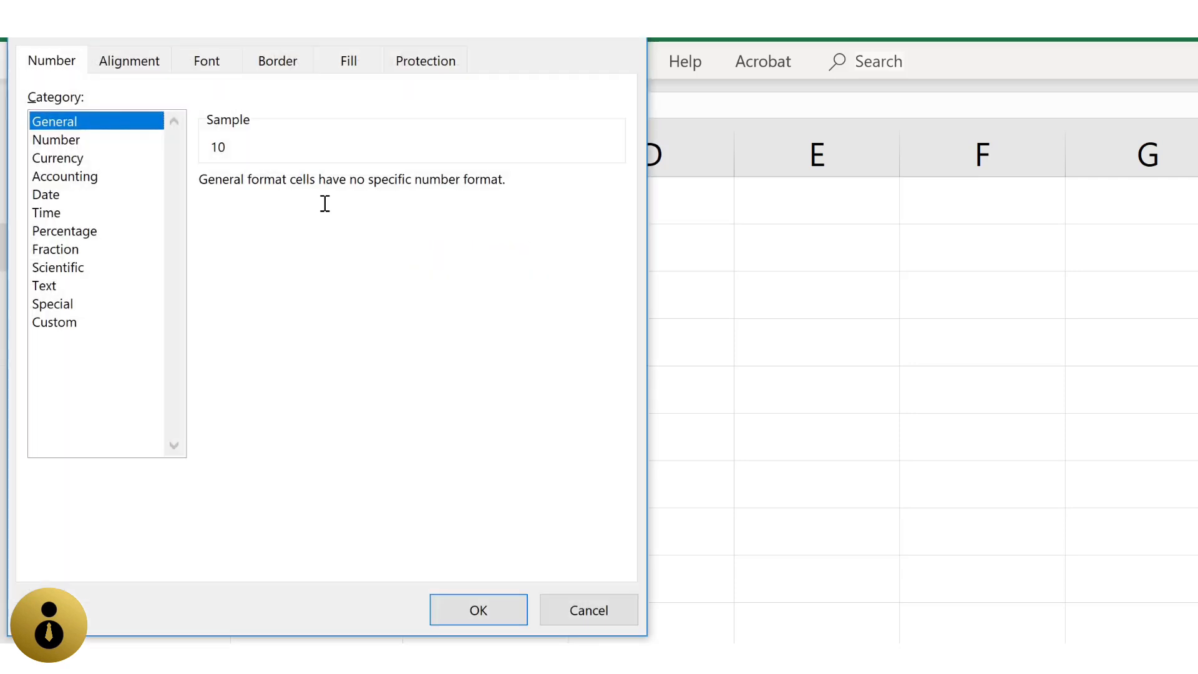
key("Down")
key("Tab")
type("1")
key("Return")
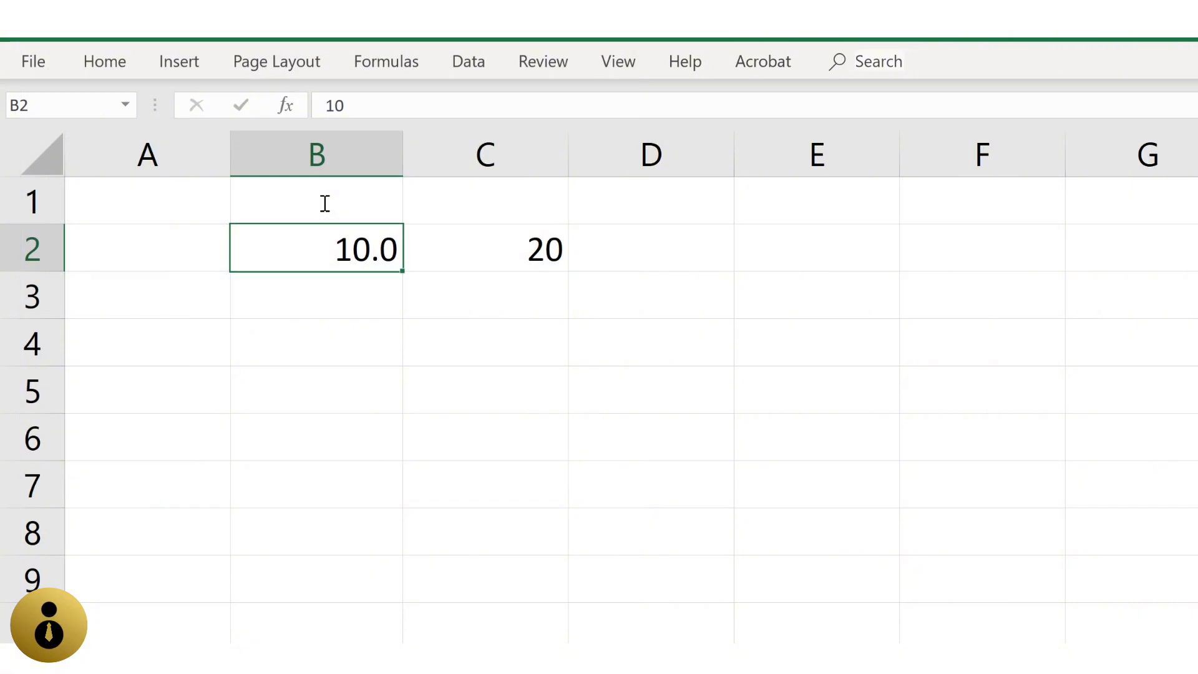
- Replace the formula in cell C2 with the letter x as a separate label beside the number in B2
key("Right")
type("x")
key("ctrl+Return")
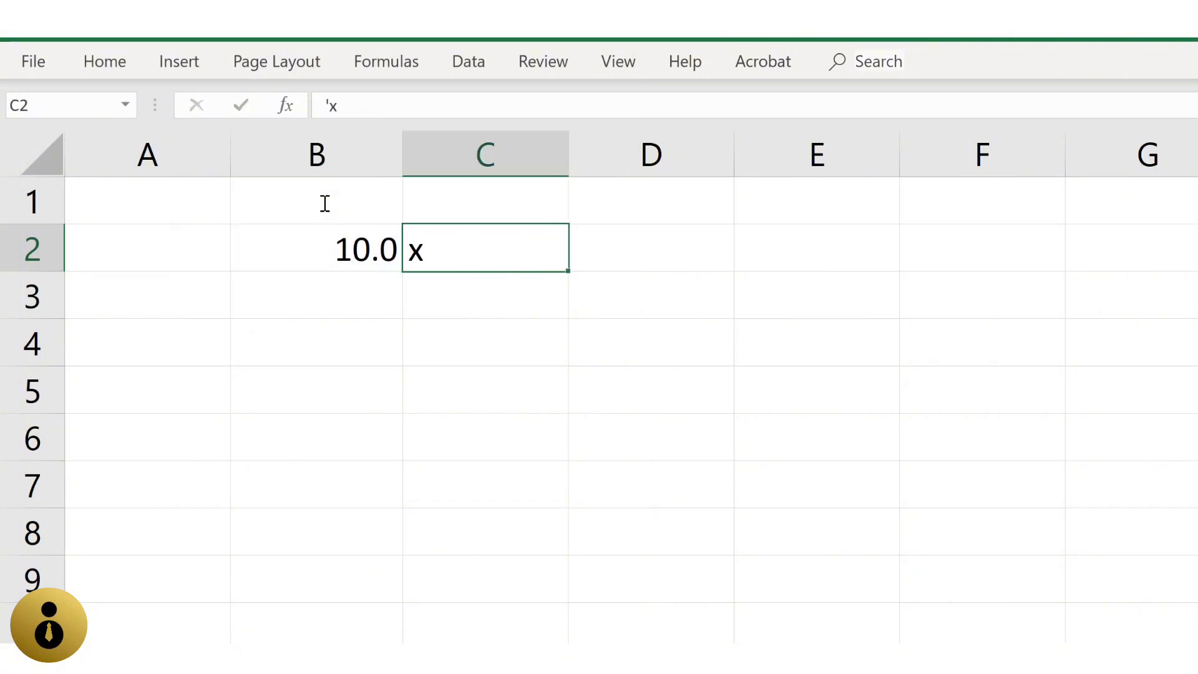
key("Left")
key("Down")
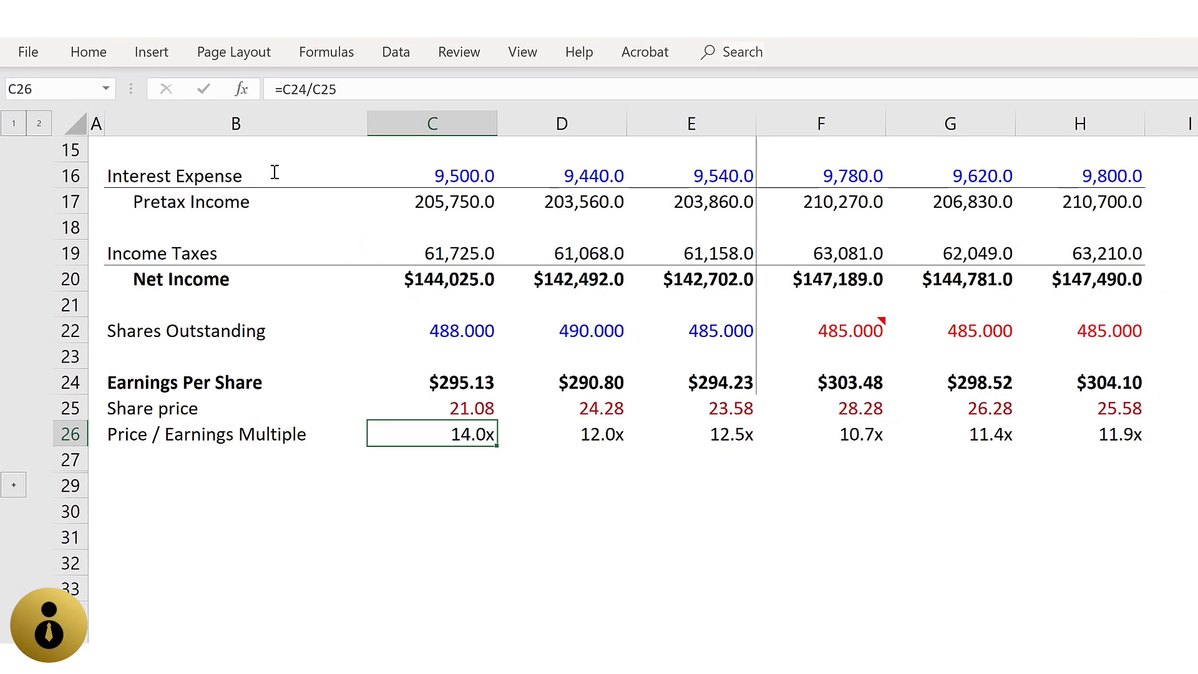
- Examine how the Price / Earnings Multiple values in row 26 are formatted and calculated across columns C to H
key("ctrl+shift+Right")
key("Left")
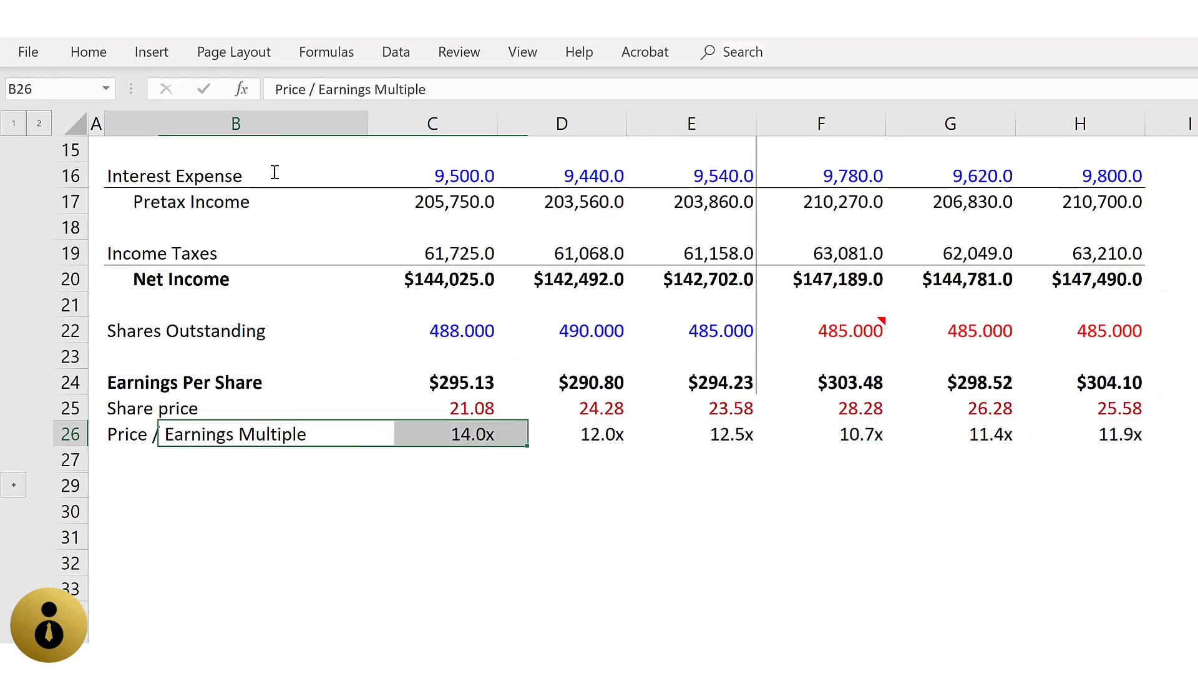
key("Right")
key("Right")
key("Right")
key("Right")
key("Right")
key("Left")
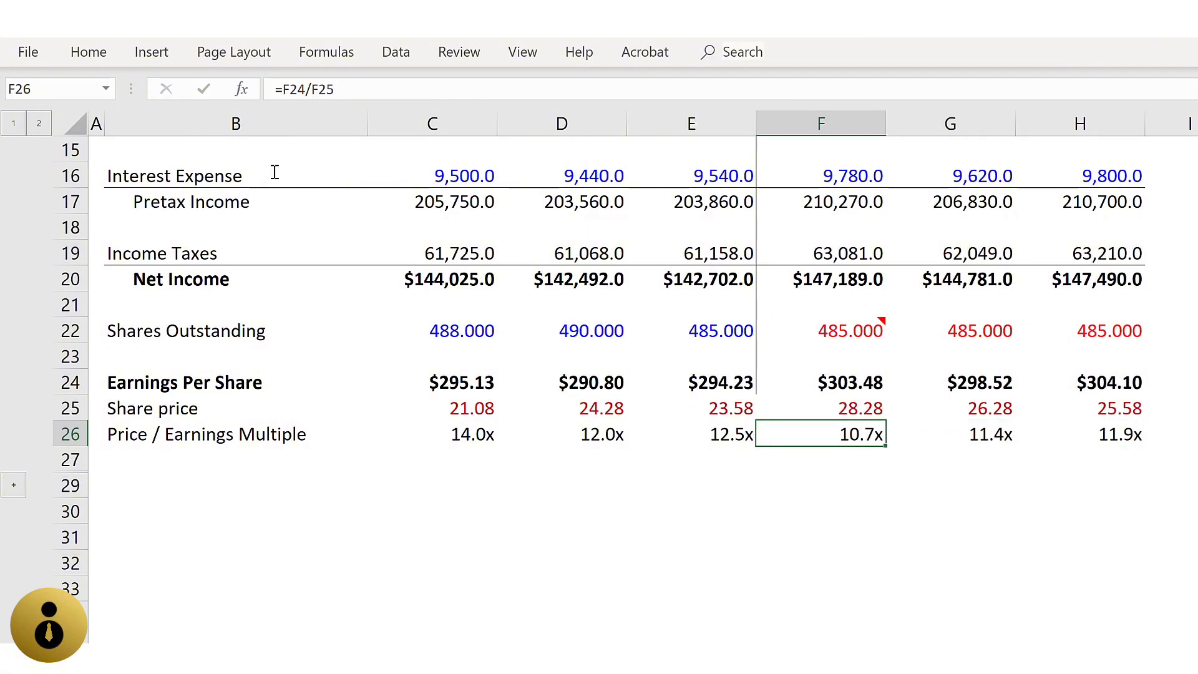
key("Left")
key("Left")
key("Left")
key("Right")
key("Left")
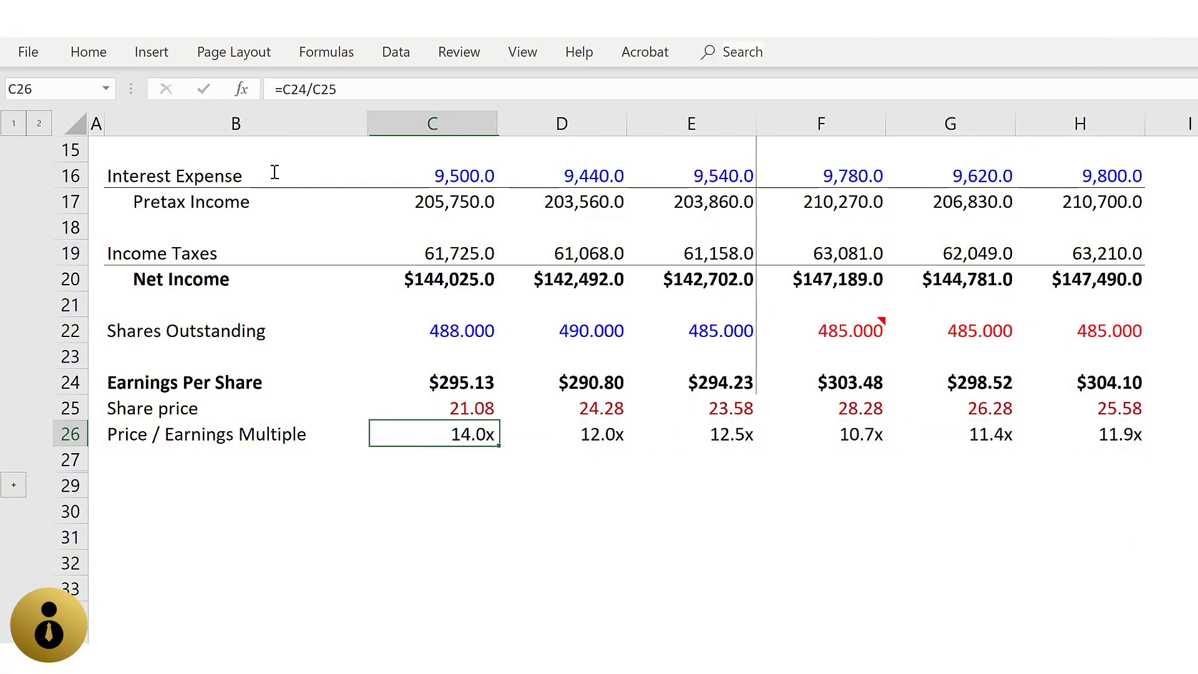
key("Right")
key("Right")
key("Right")
key("Right")
key("Right")
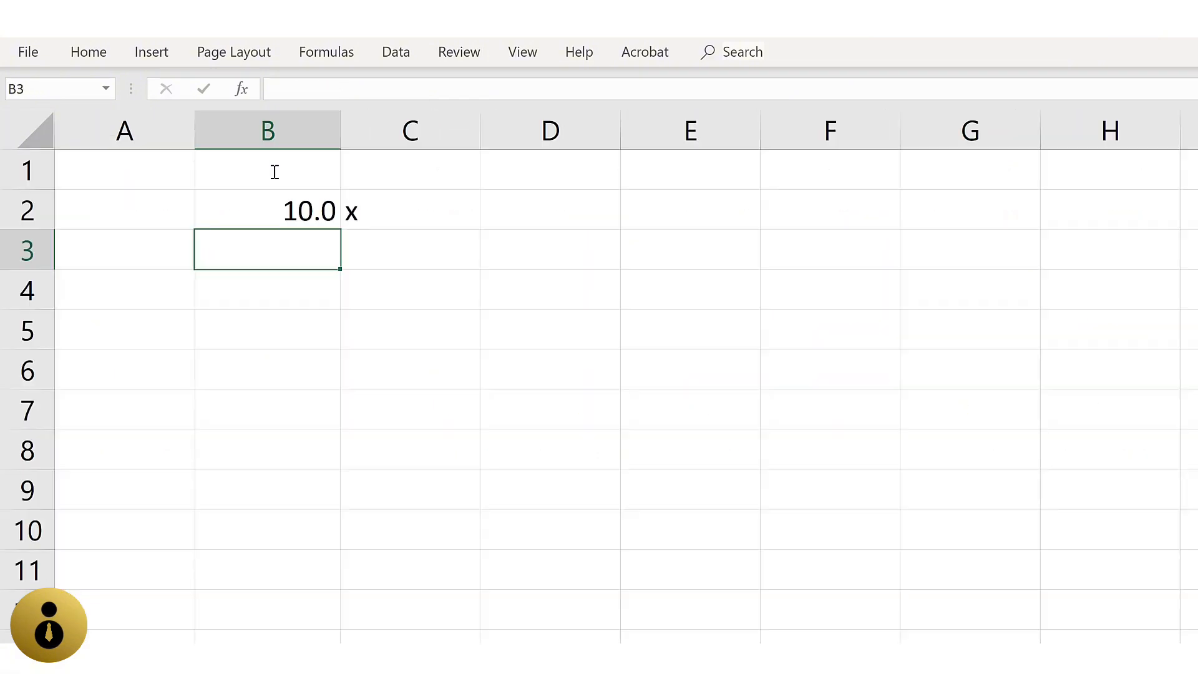
- Clear the separate x label from cell C2
key("Up")
key("Right")
key("Delete")
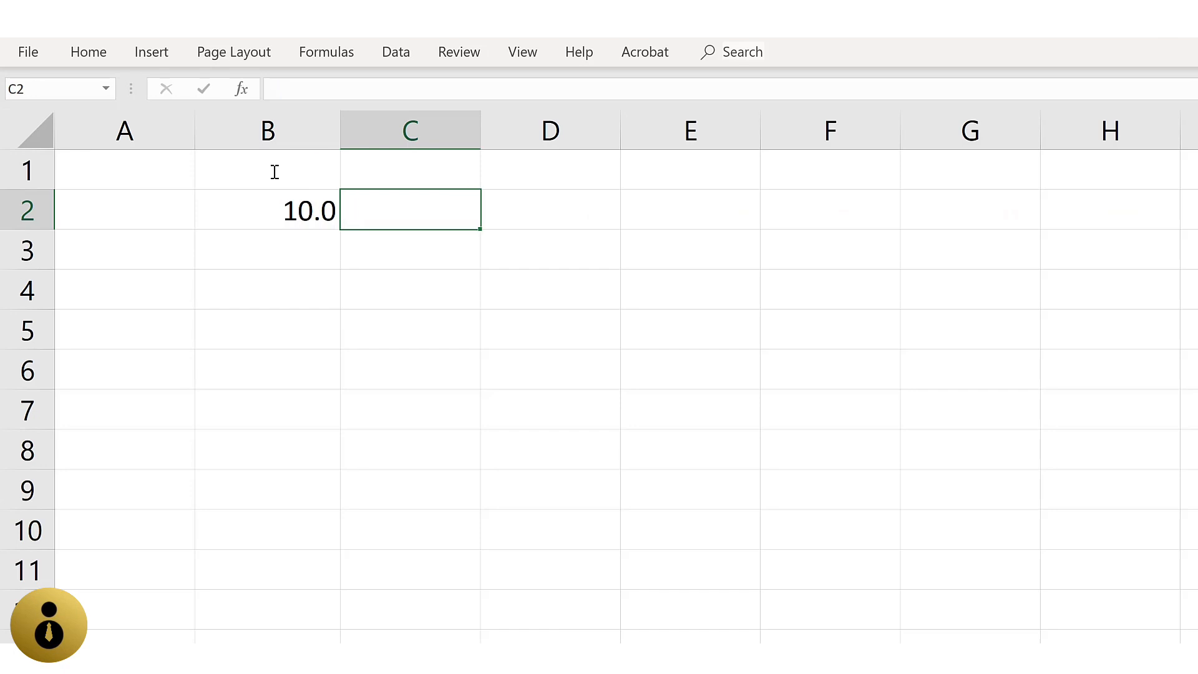
- Apply the custom number format 0.0x to cell B2 and check the cell's underlying value
key("Left")
key("ctrl+1")
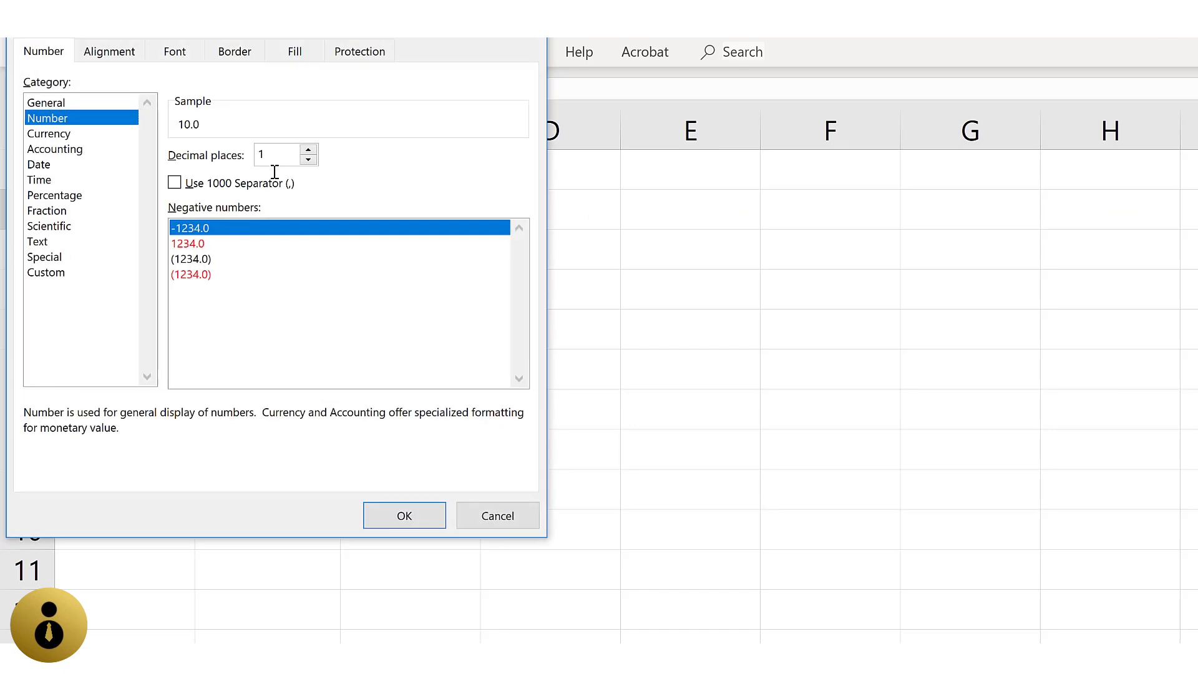
key("Down")
key("End")
key("Tab")
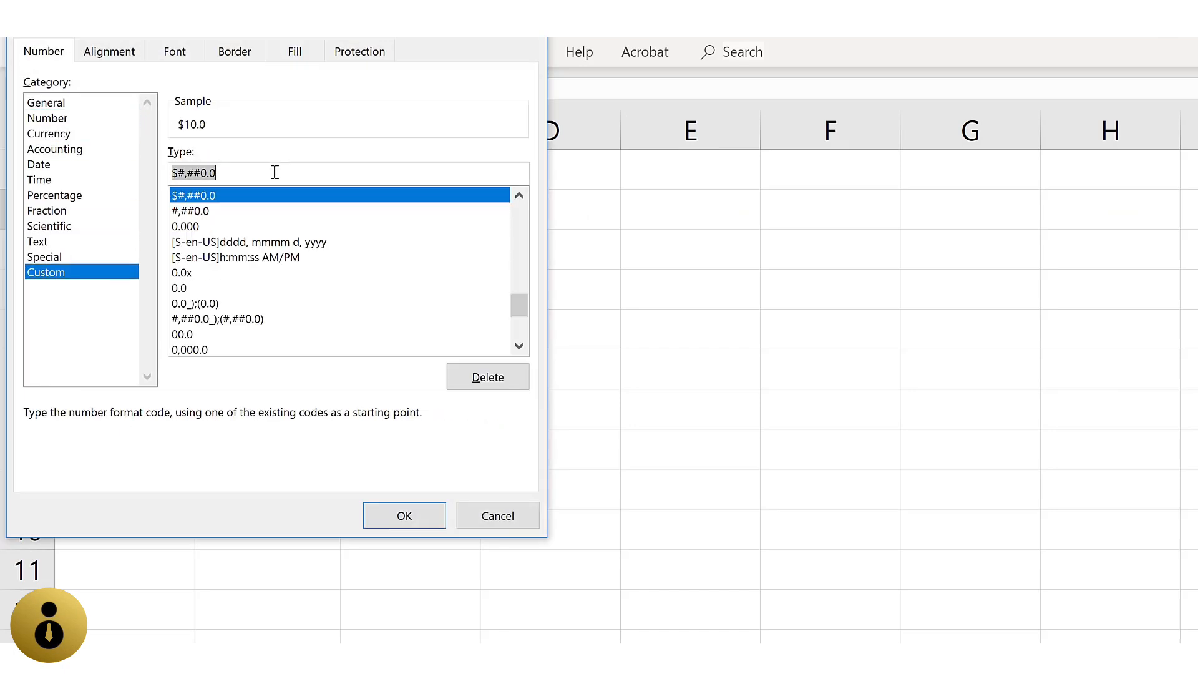
type("0.0")
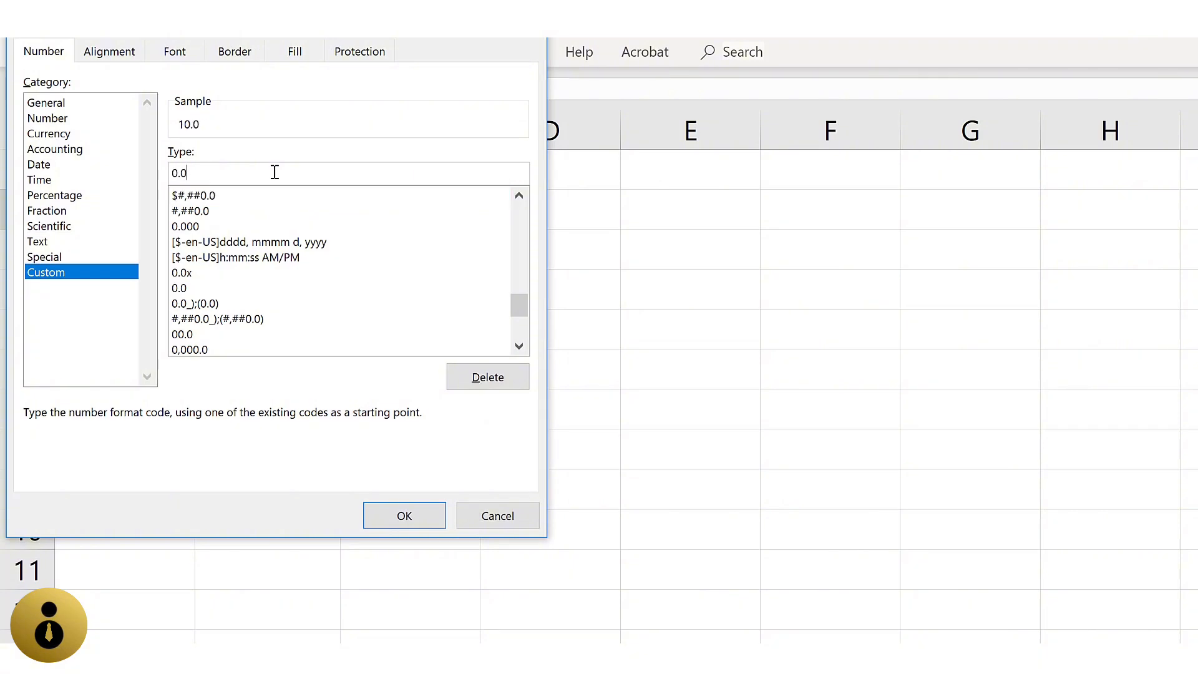
type("x")
key("Return")
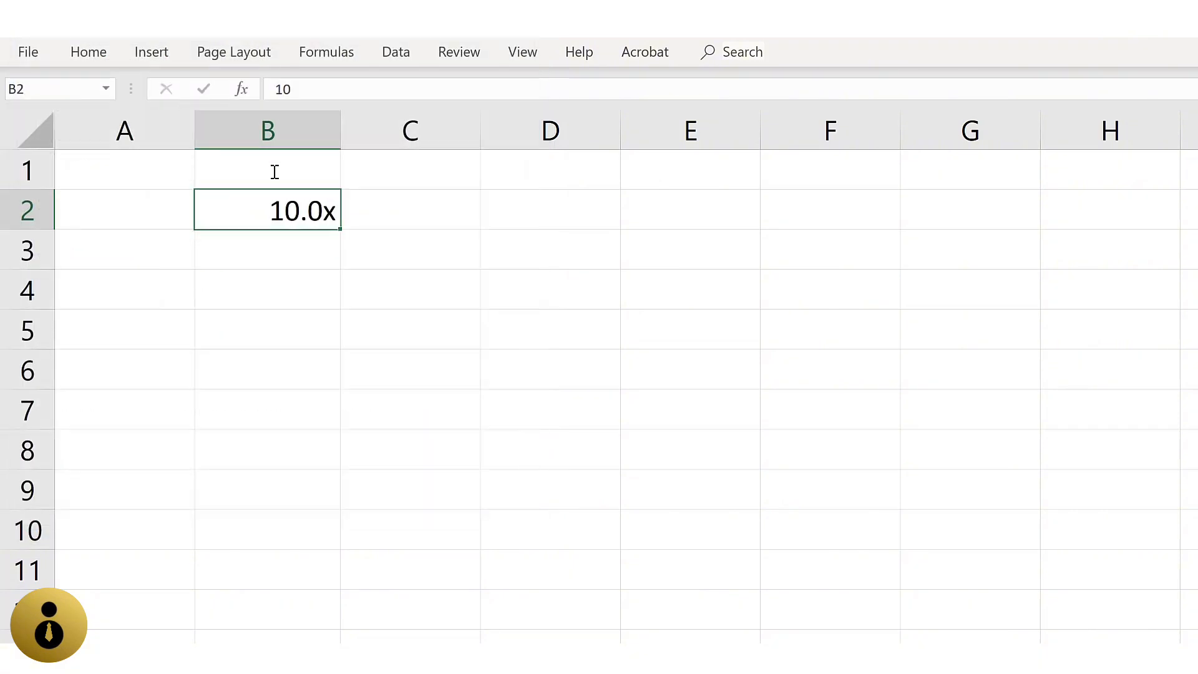
key("F2")
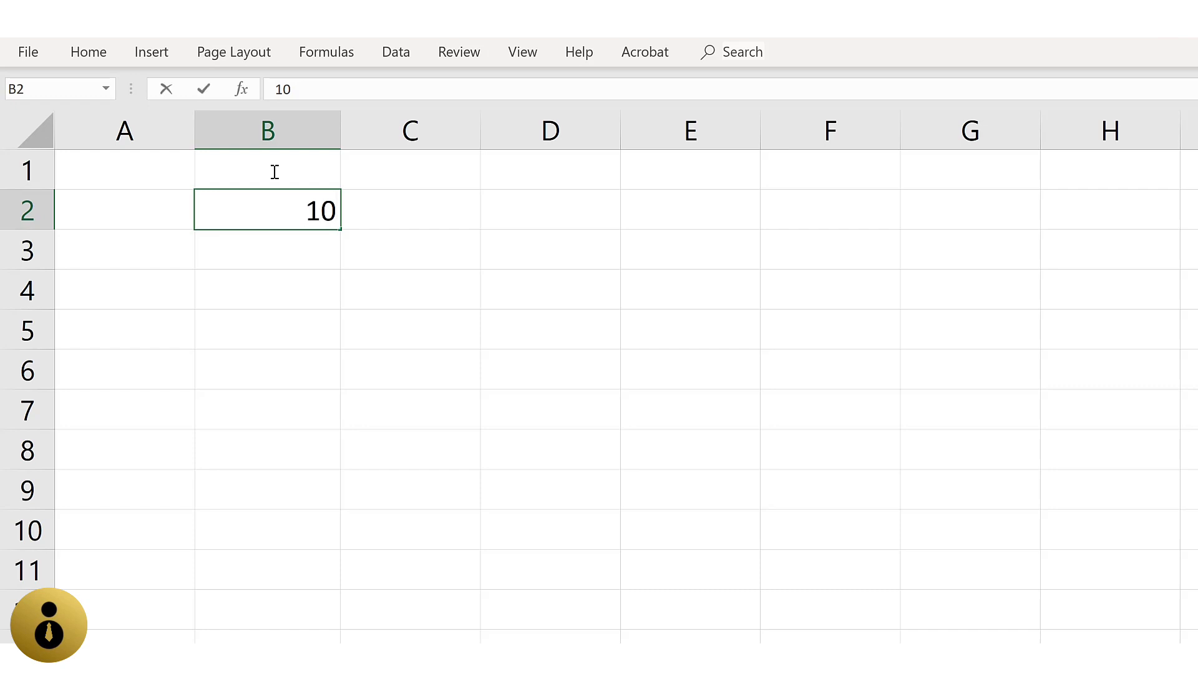
key("Escape")
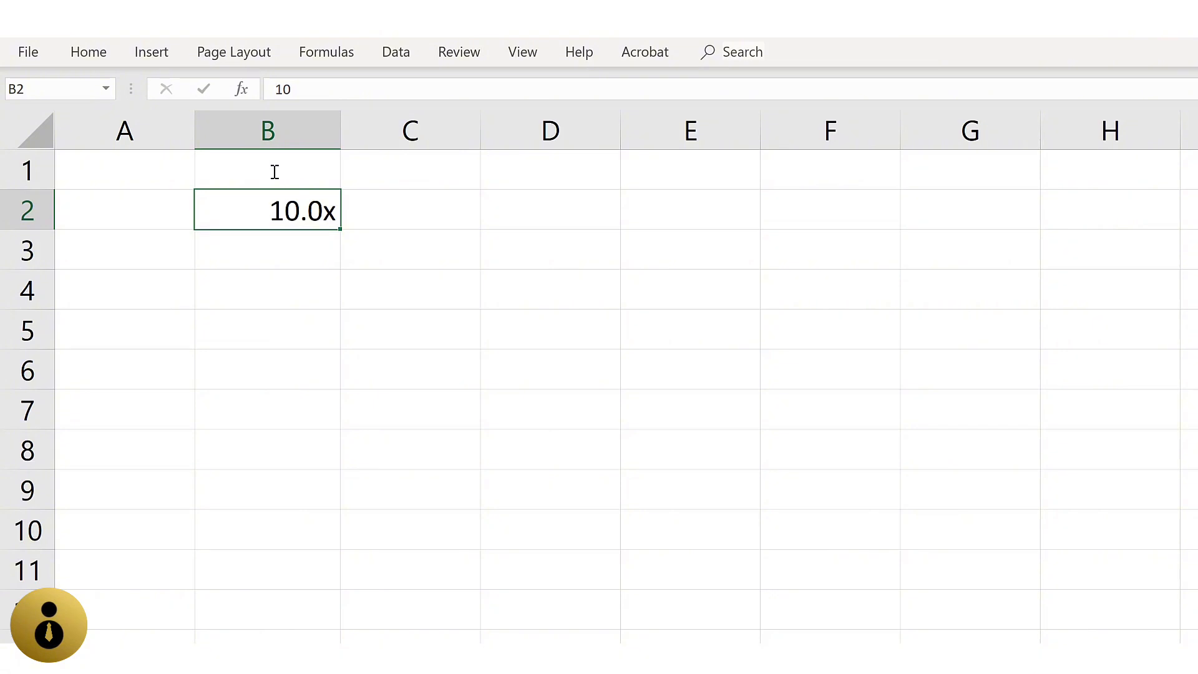
- Enter the formula =B2+10 in cell C2 to test calculating with the x-suffixed number
key("Right")
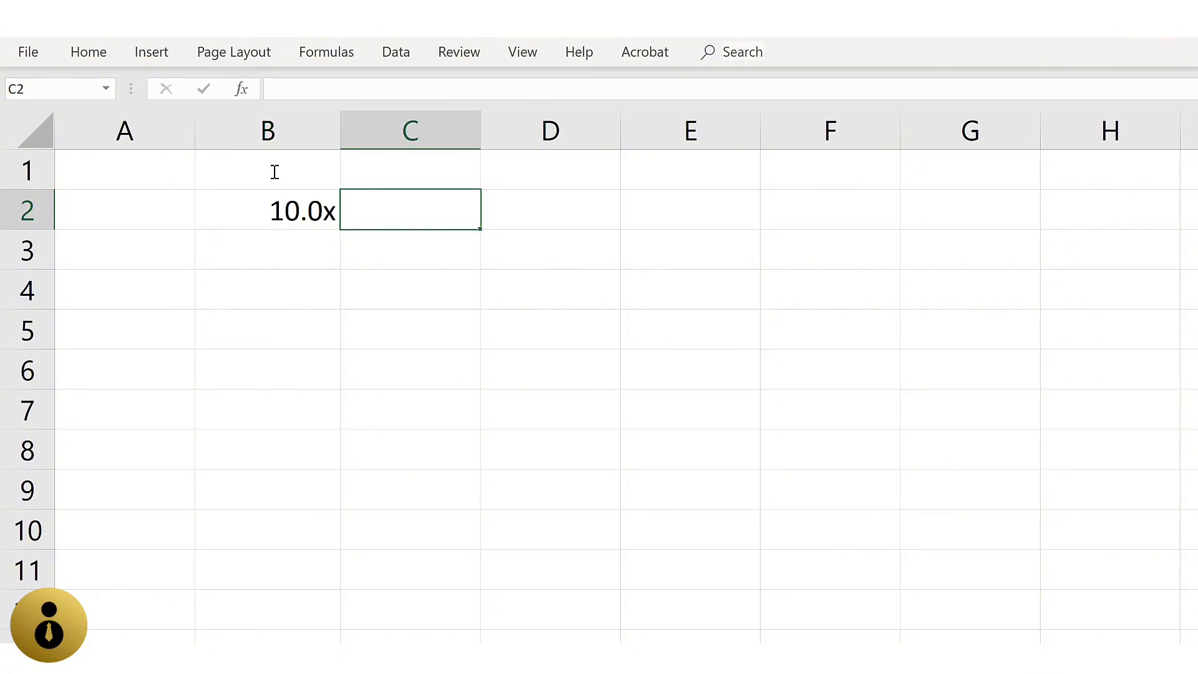
type("=")
key("Left")
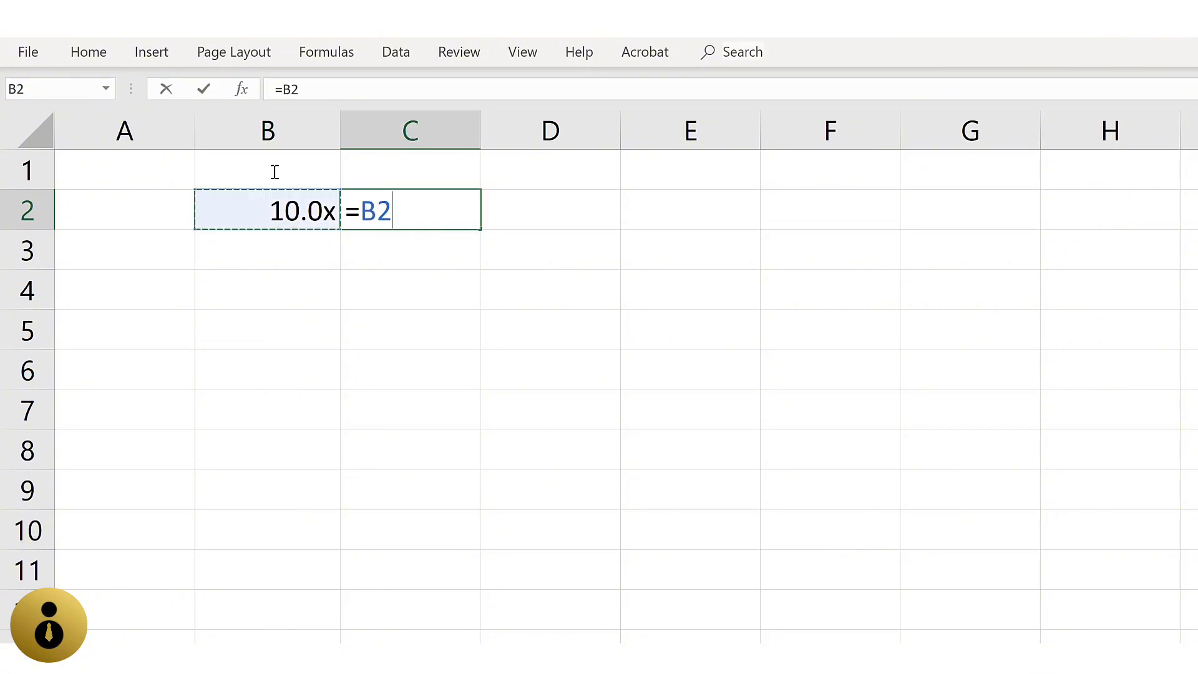
type("+10")
key("ctrl+Return")
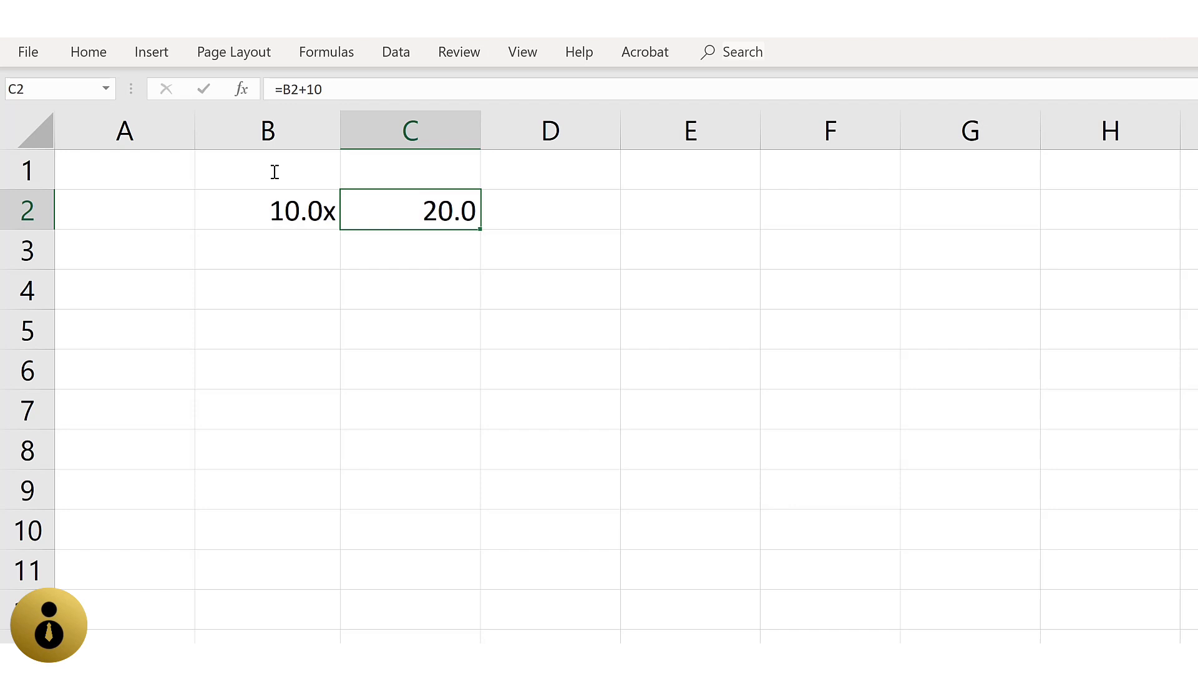
- Try to replace cell B2's custom number format with Store 0, without quotation marks
key("Left")
key("ctrl+1")
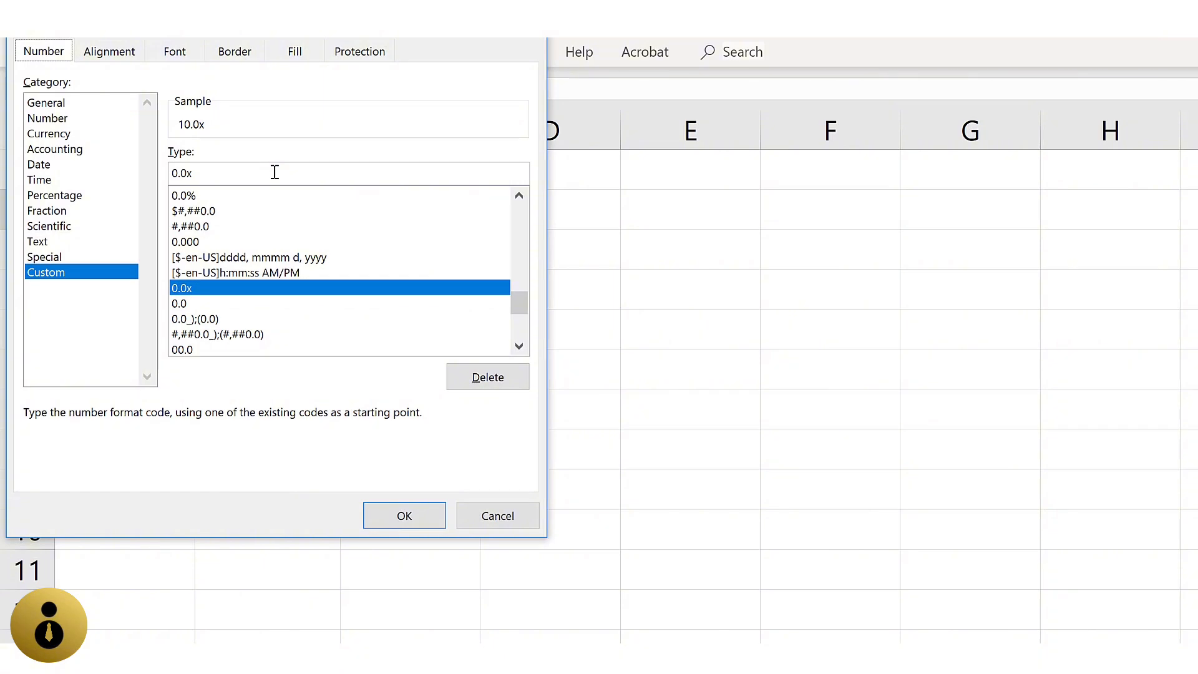
left_click(274, 172)
key("BackSpace")
key("BackSpace")
key("BackSpace")
key("BackSpace")
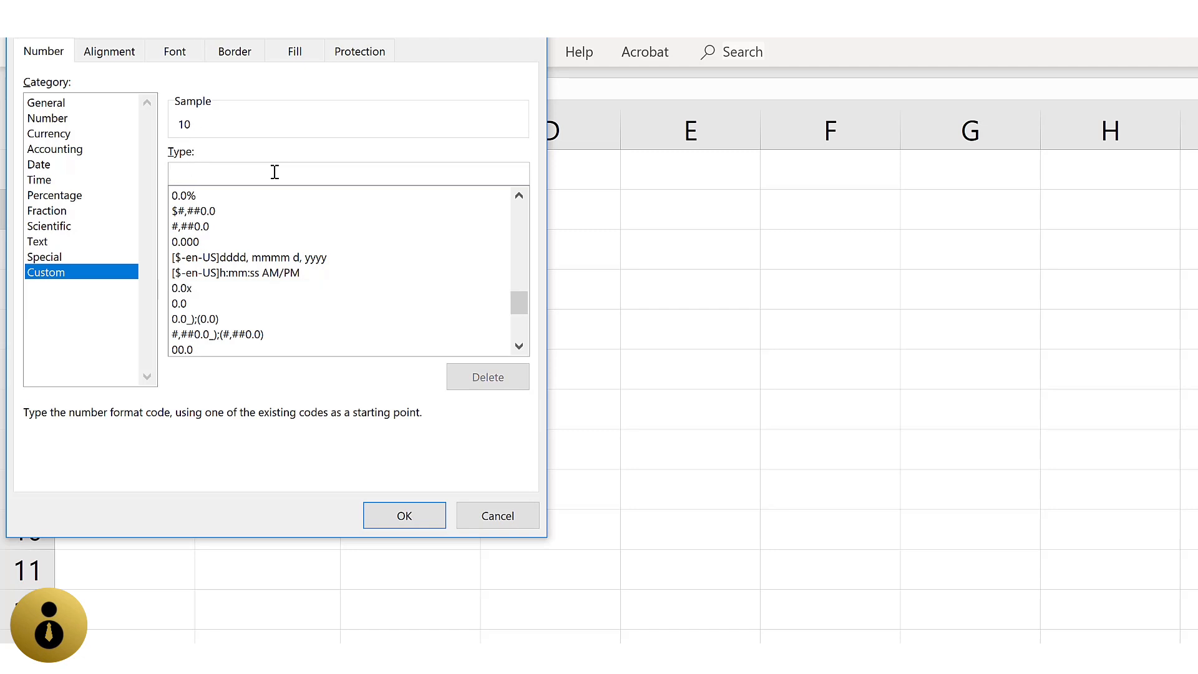
type("Store 0")
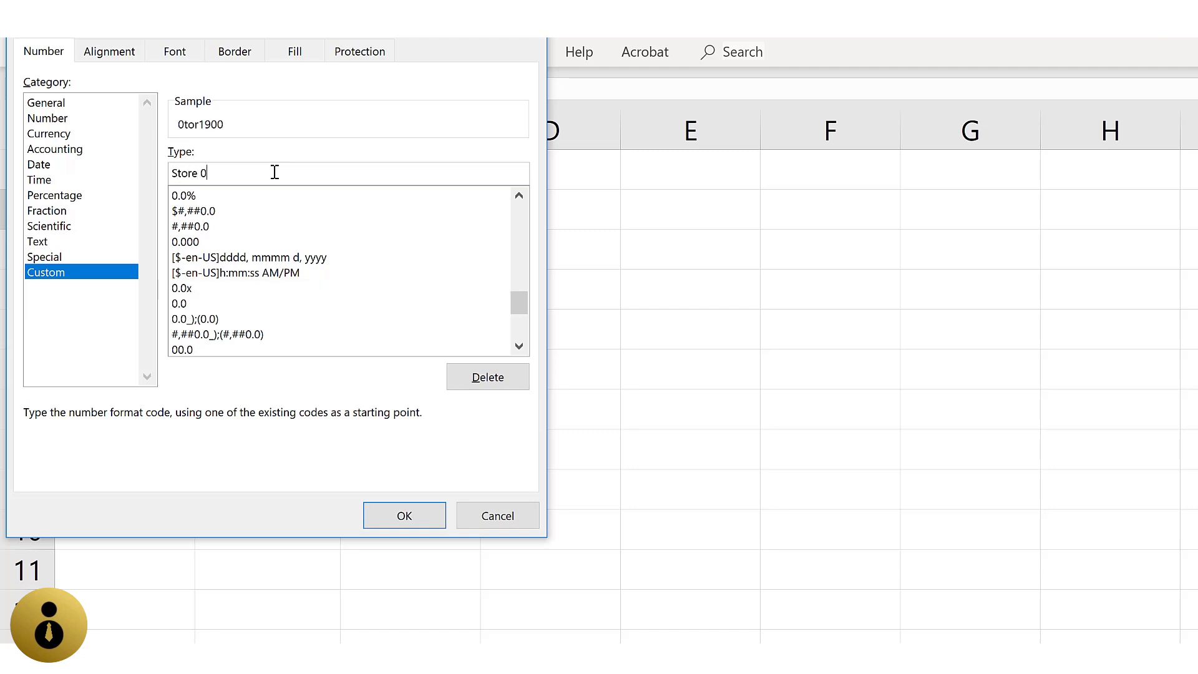
key("Return")
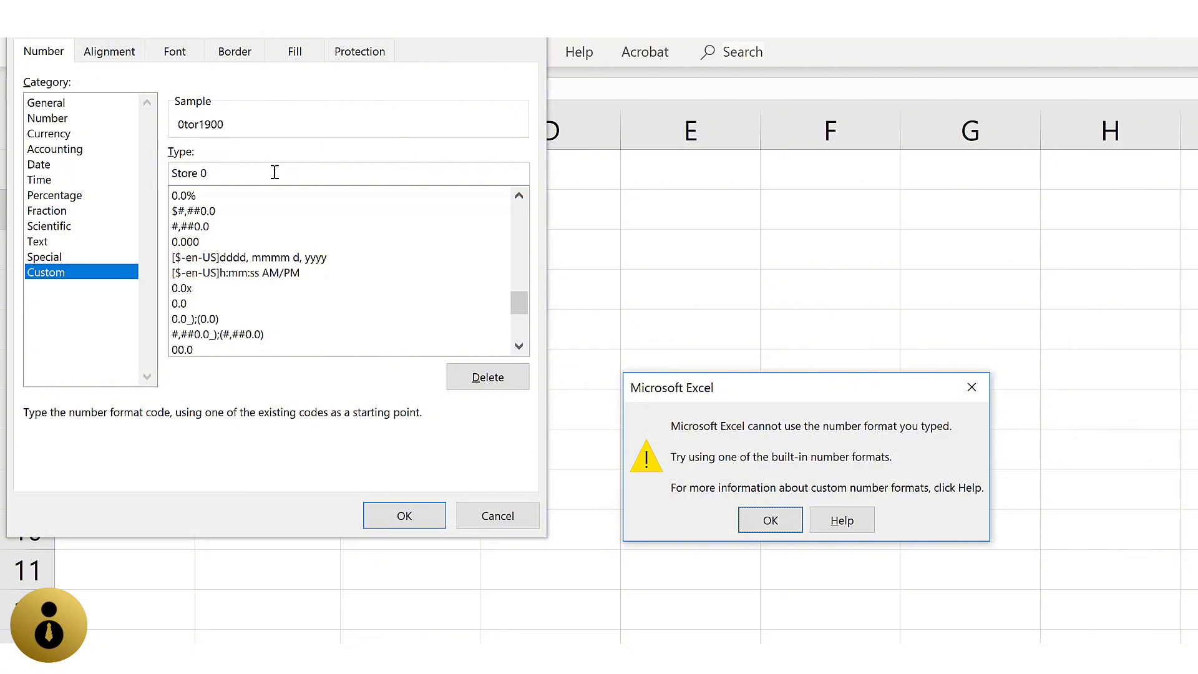
key("Return")
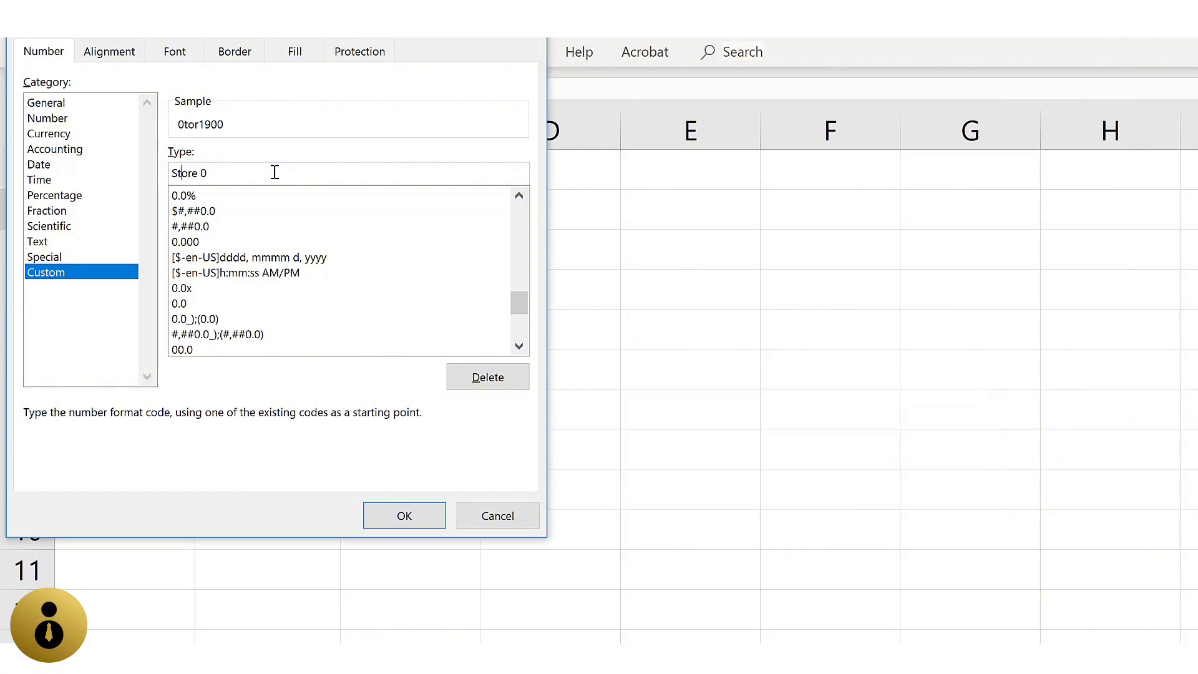
- Enclose the word Store and its trailing space in quotation marks, applying the custom format "Store "0 to cell B2
key("Home")
type("\"")
key("Right")
key("Right")
type("\"")
key("Right")
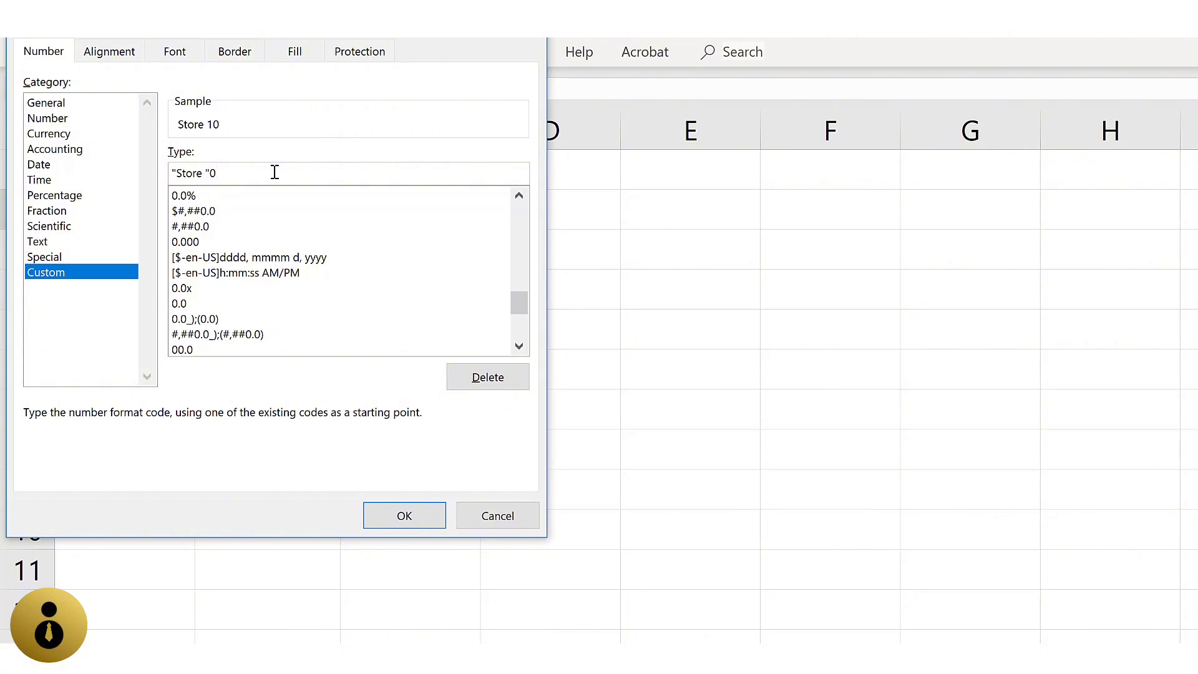
key("Return")
- Replace the formula in cell C2 with =B2+1
key("Right")
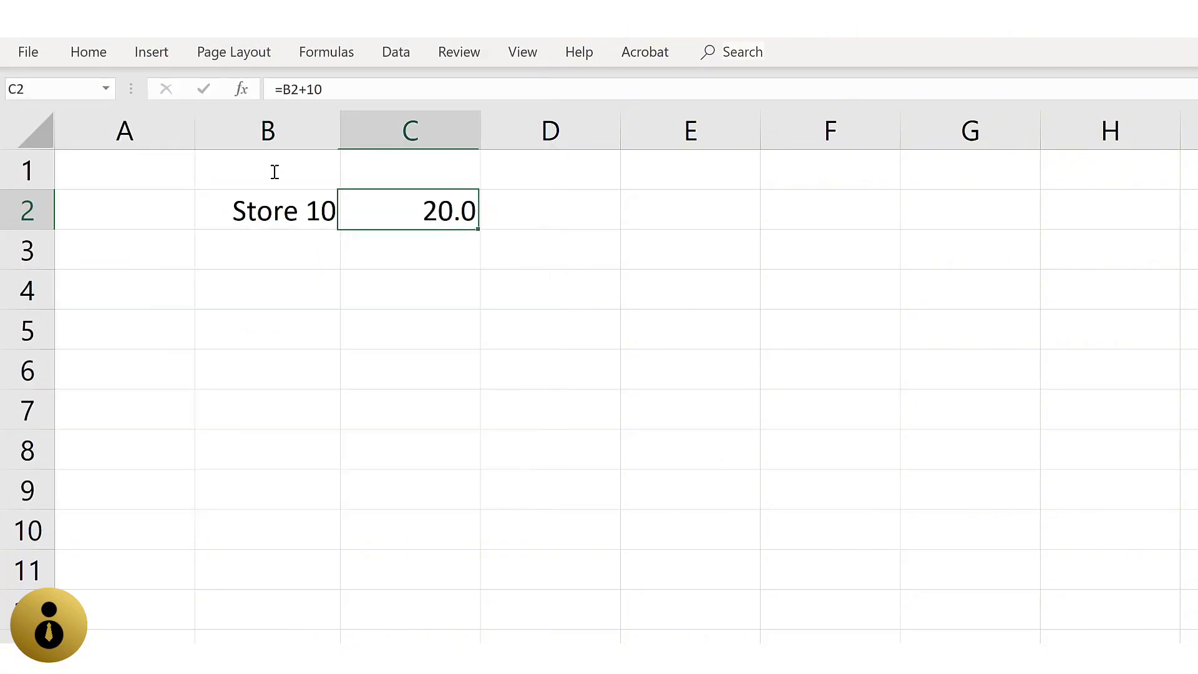
key("Delete")
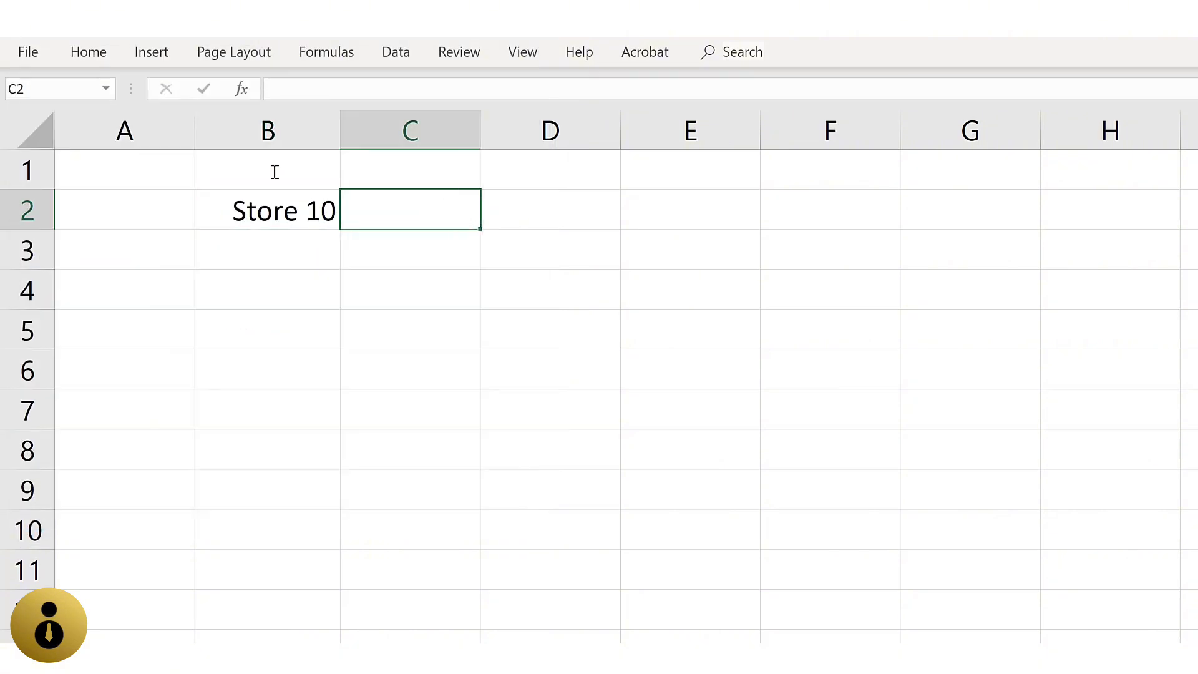
key("Left")
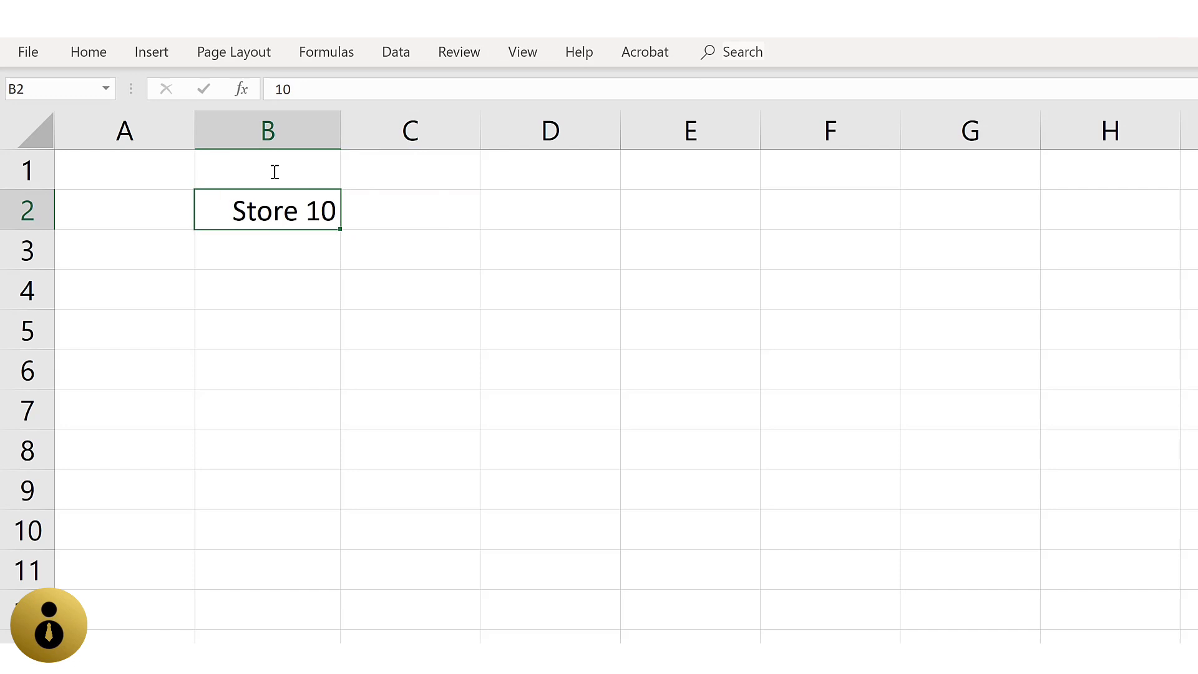
key("Right")
type("=")
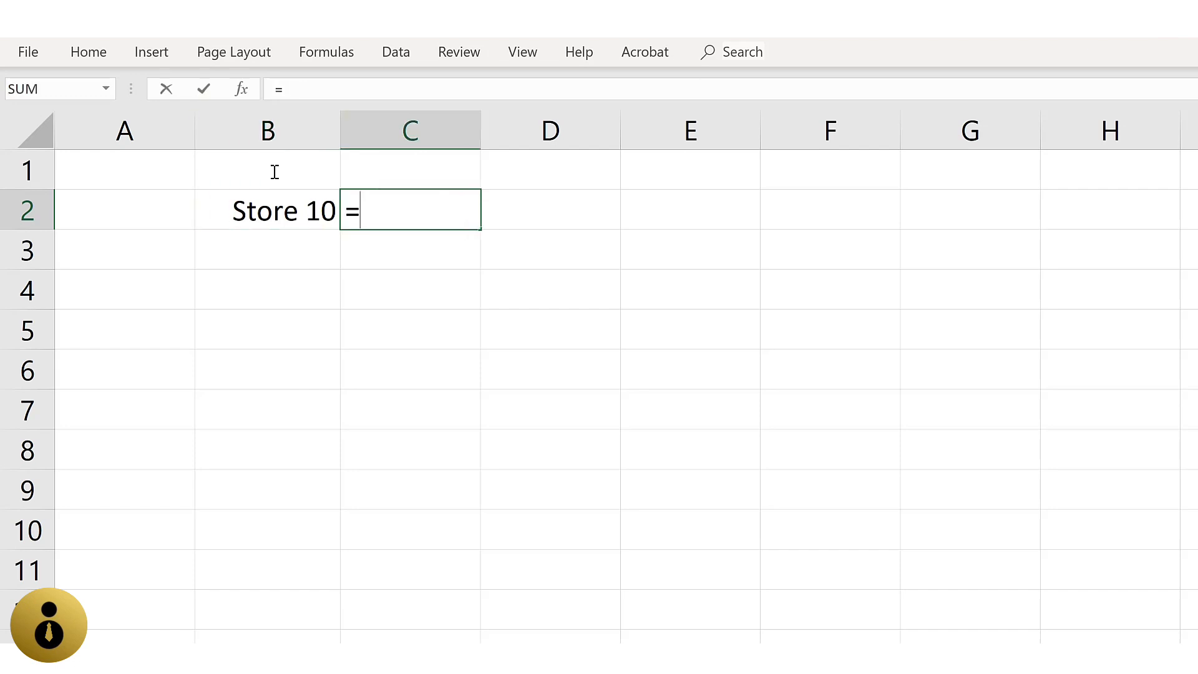
key("Left")
type("+1")
key("ctrl+Return")
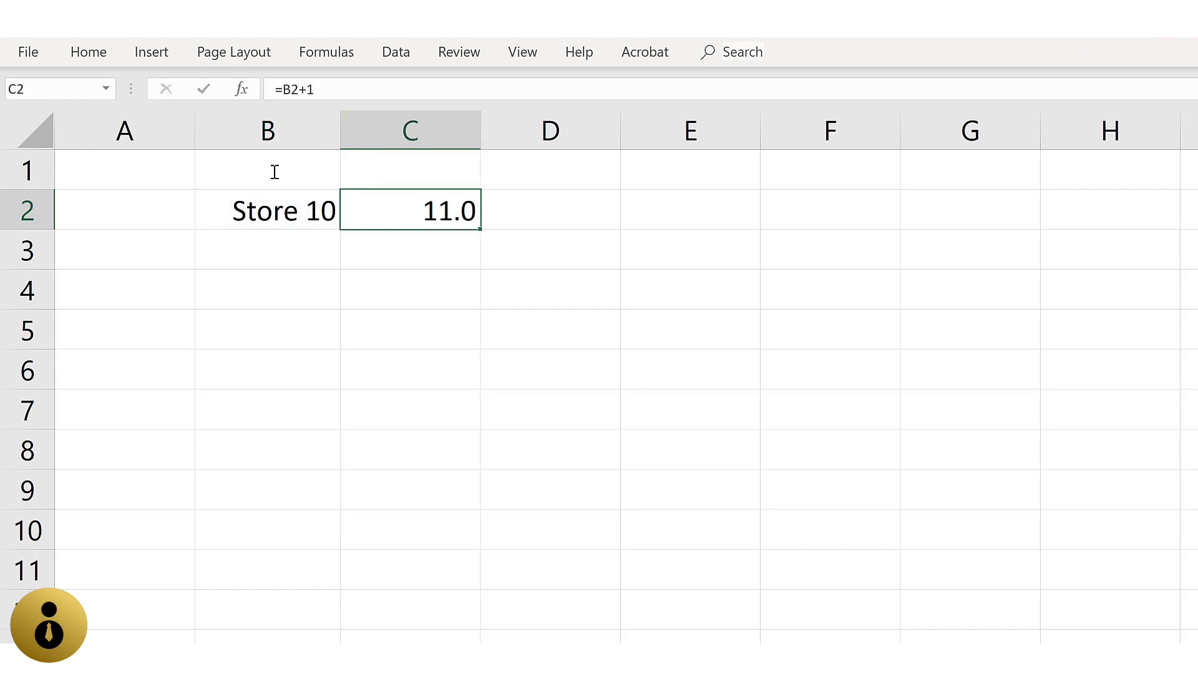
- Copy cell B2 and paste only its formatting onto cell C2
key("Left")
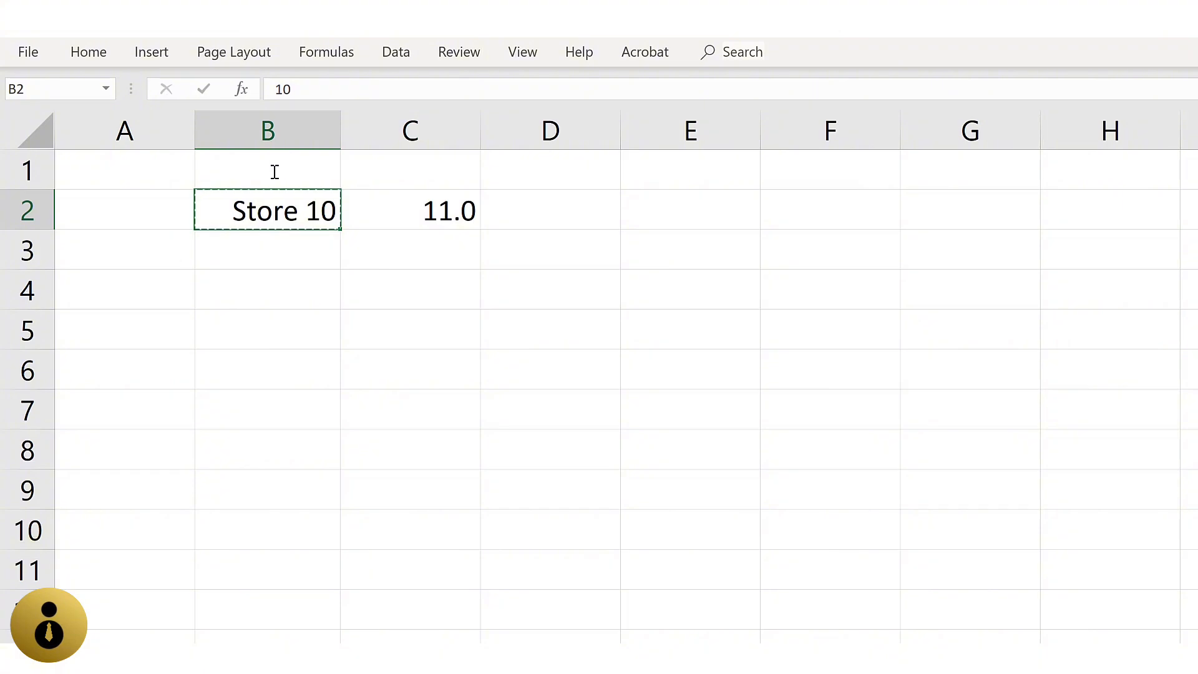
key("Right")
key("ctrl+alt+v")
key("t")
key("Return")
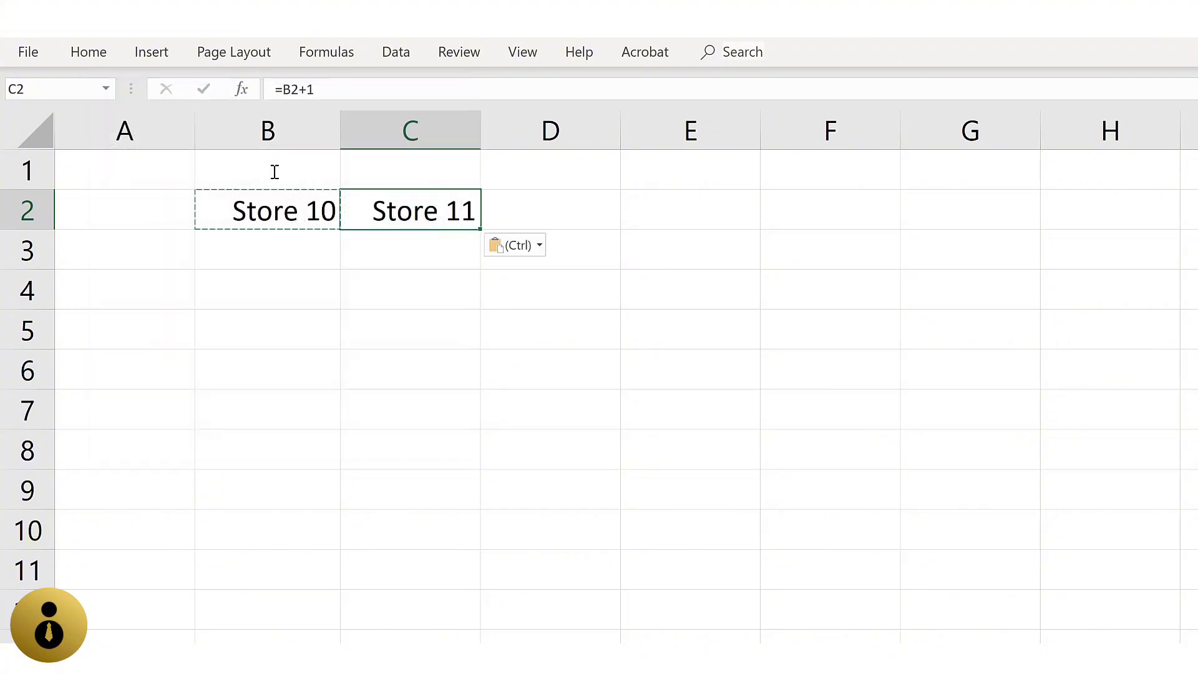
- Fill the formula and format of cell C2 across row 2 through column H
key("Left")
key("Right")
key("shift+Right")
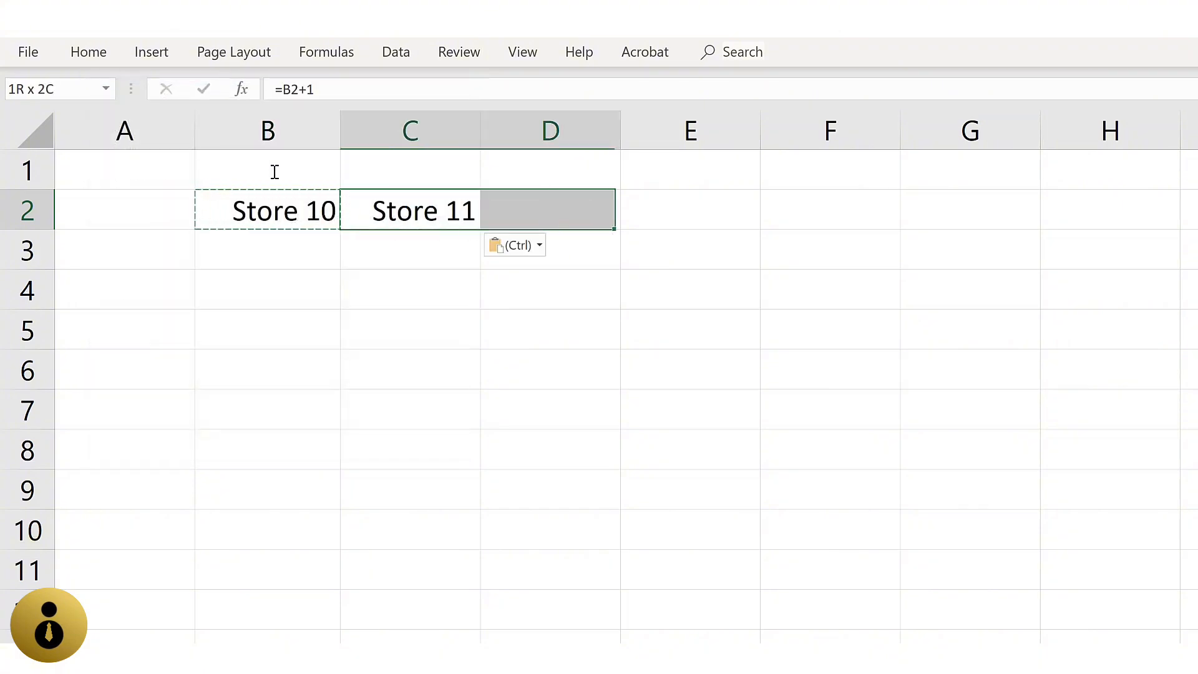
key("shift+Right")
key("shift+Right")
key("shift+Right")
key("shift+Right")
key("ctrl+r")
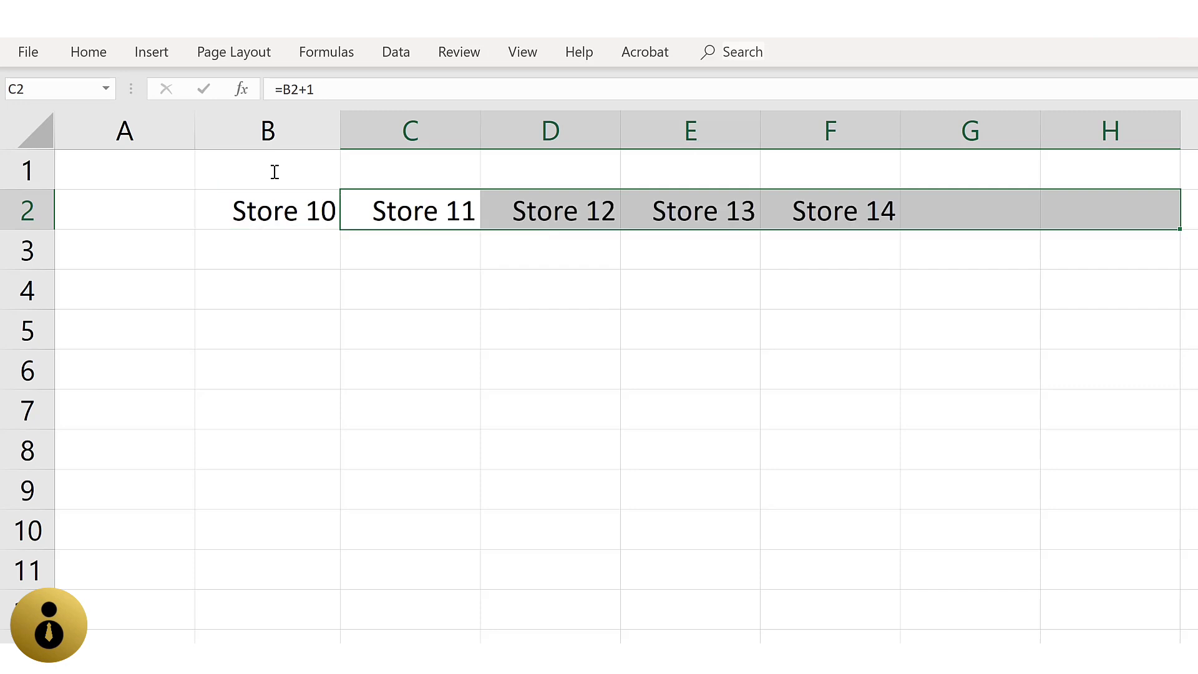